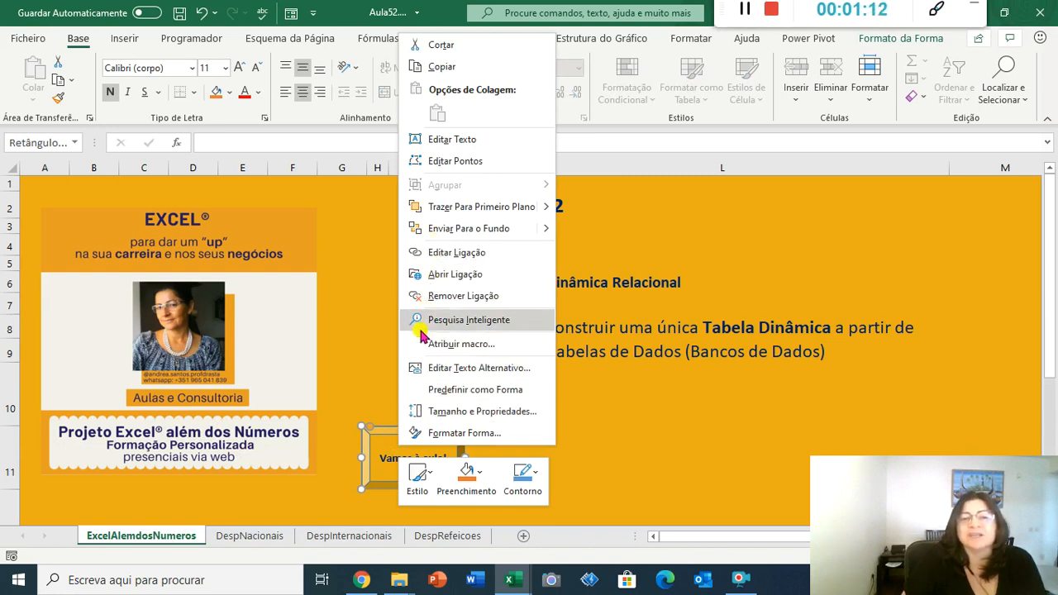
Link the "Vamos à aula!" shape to cell A1 of the DespNacionais sheet and follow the link.
left_click(436, 253)
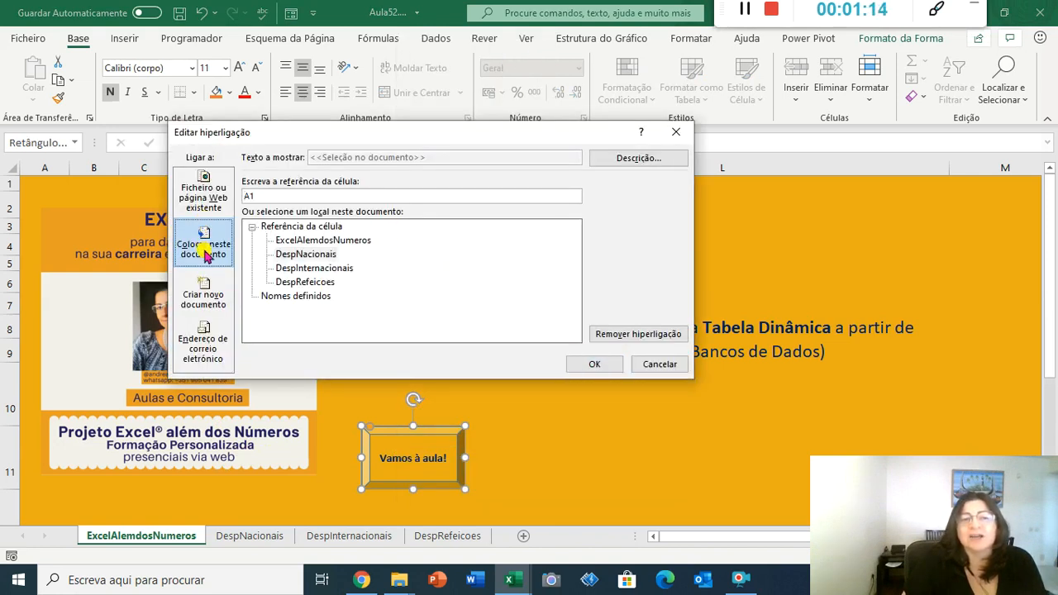
left_click(293, 255)
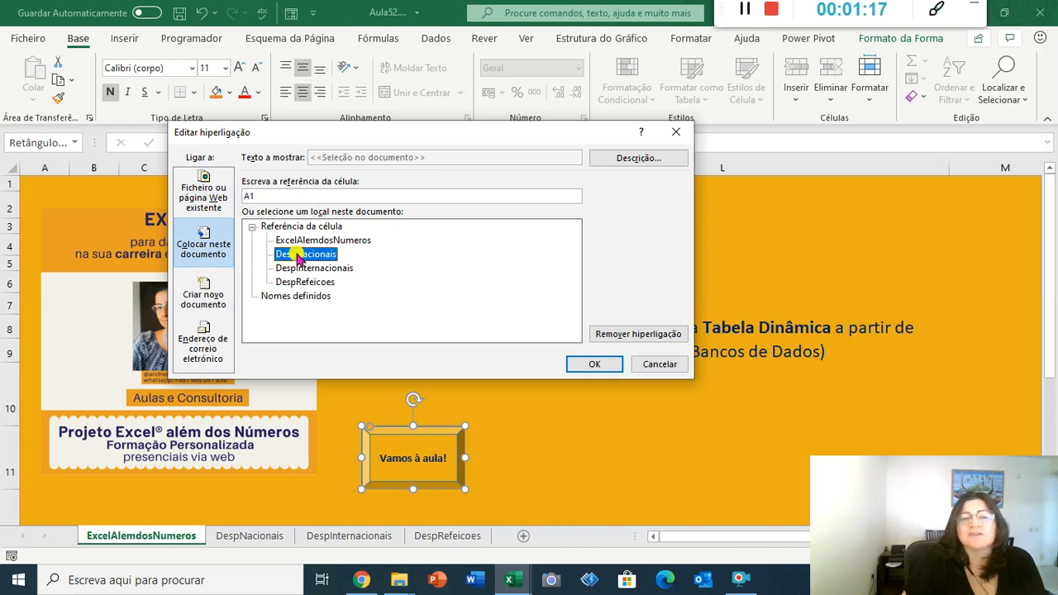
left_click(576, 364)
left_click(571, 439)
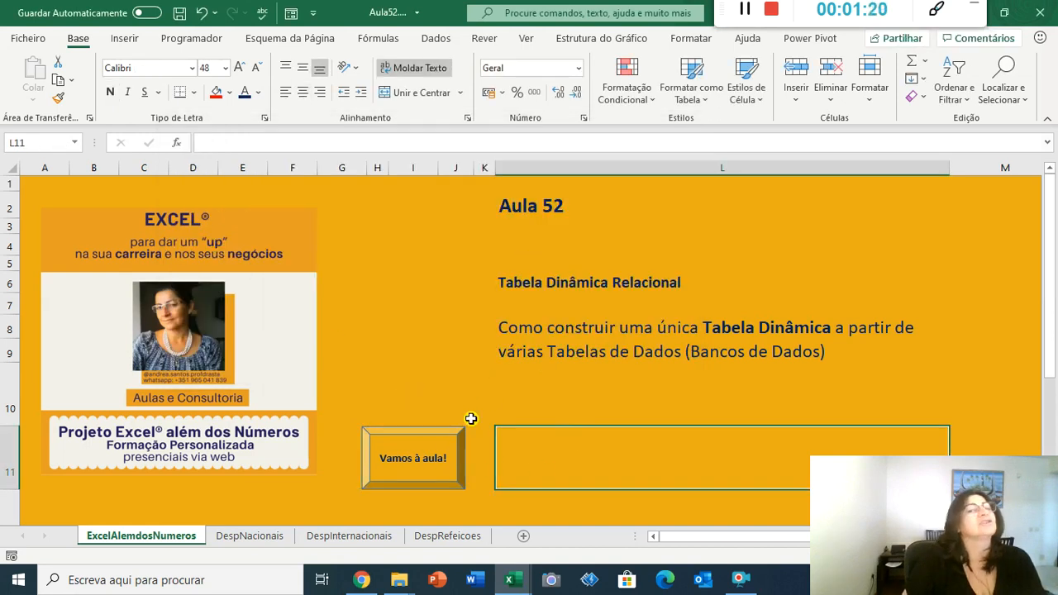
left_click(402, 458)
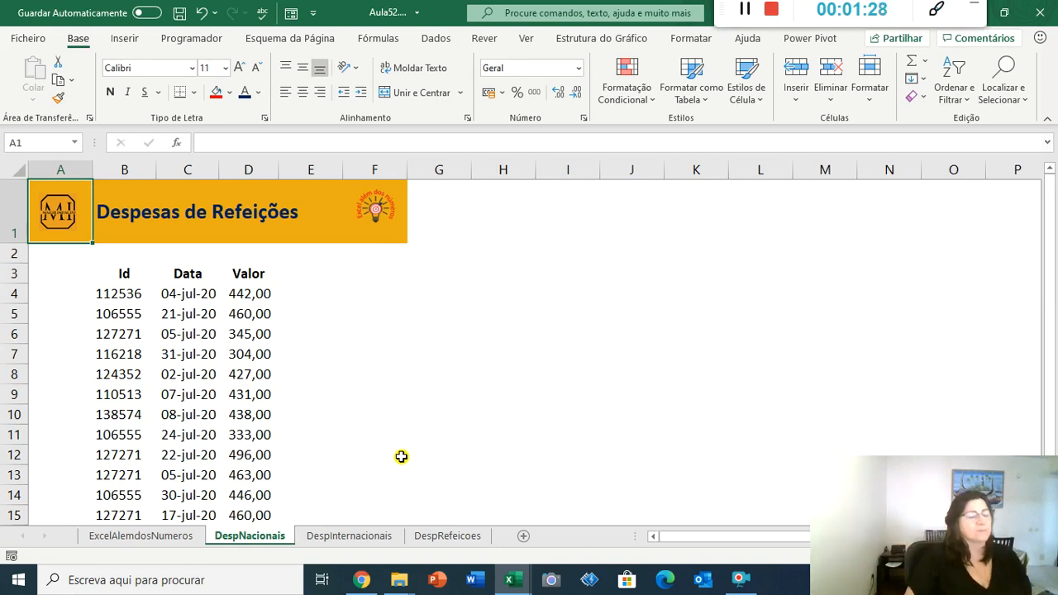
Change the title in cell B1 of the DespNacionais sheet to "Despesas Nacionais".
key("Right")
key("F2")
key("ctrl+shift+Left")
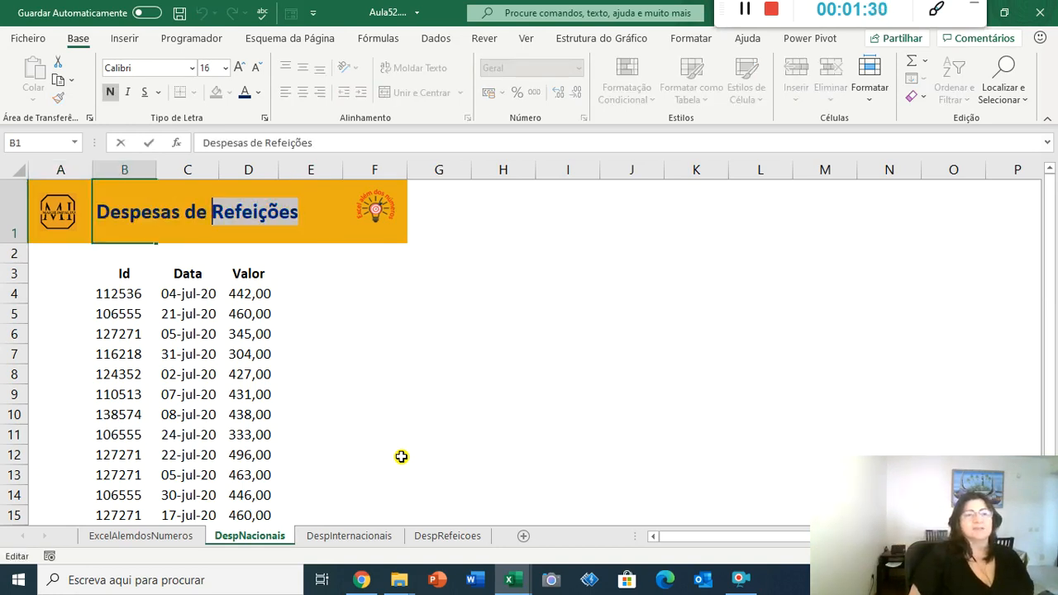
type("iN")
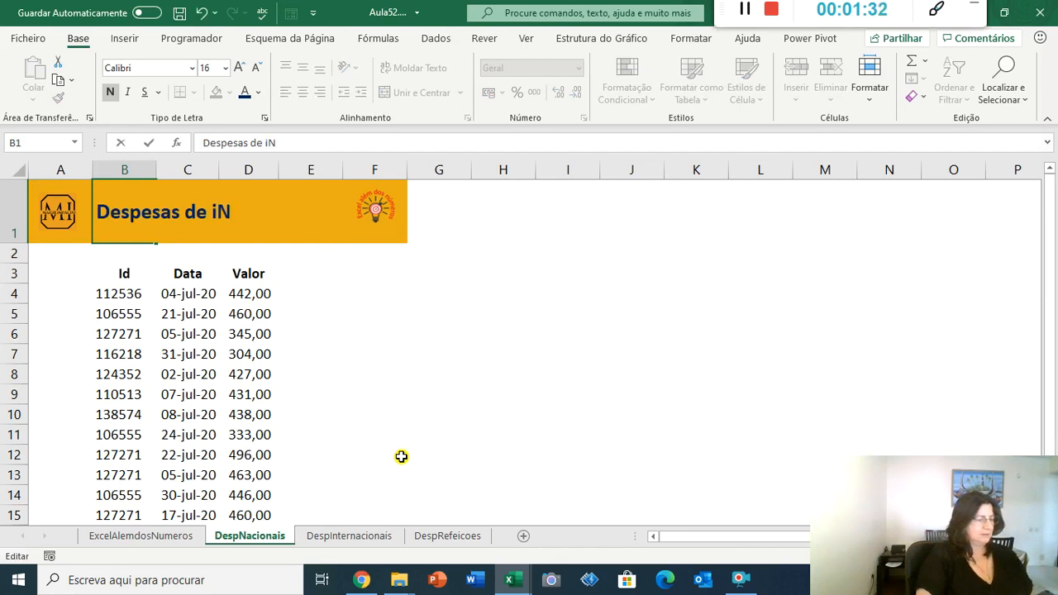
key("BackSpace")
key("BackSpace")
type("nACIONAIS")
key("Return")
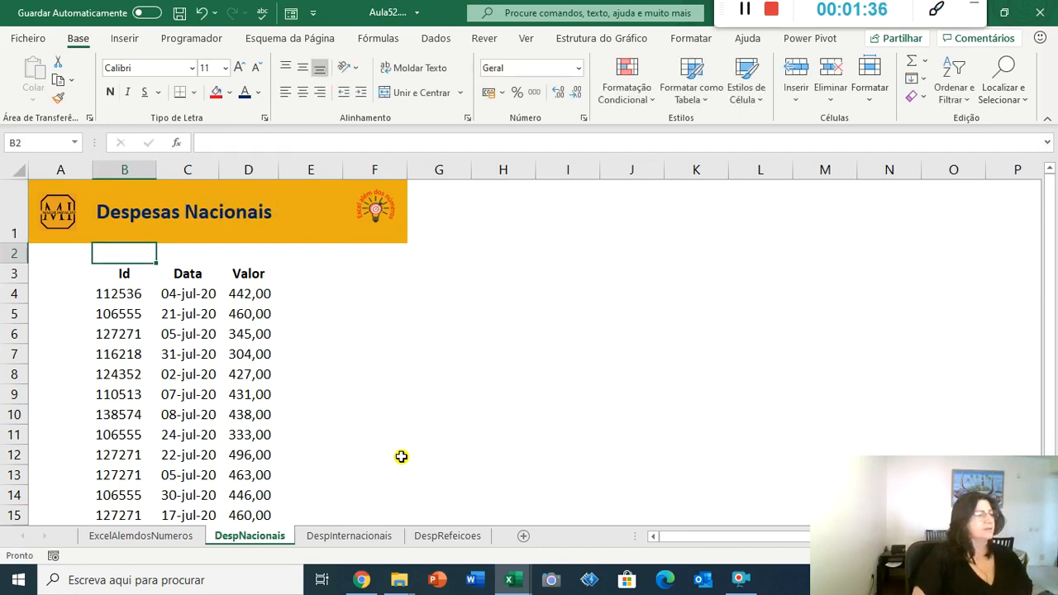
Change the title in cell B1 of the DespInternacionais sheet to "Despesas Internacionais".
key("ctrl+Page_Down")
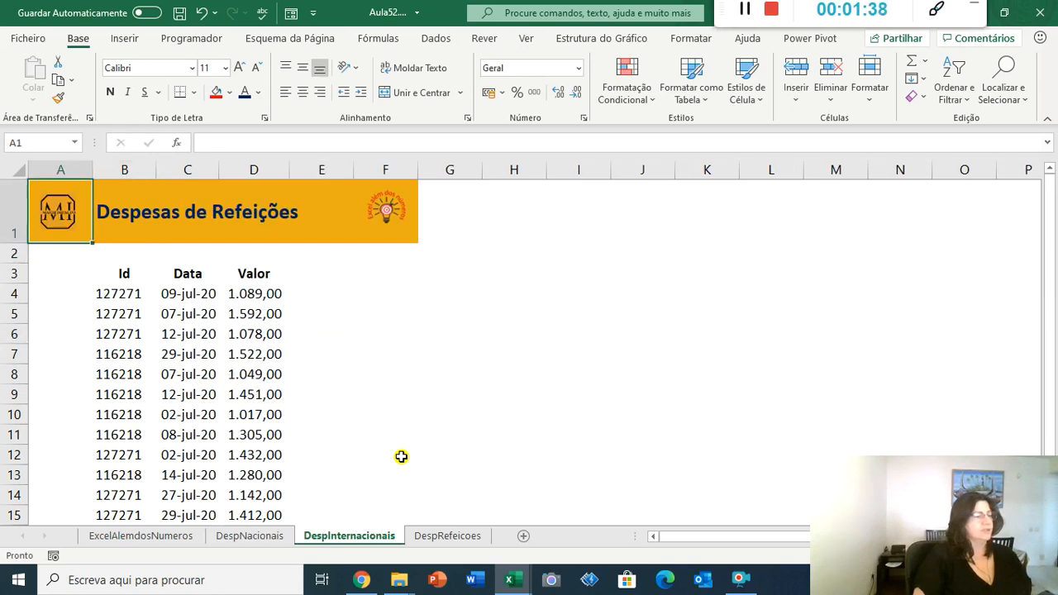
key("Right")
key("F2")
key("ctrl+shift+Left")
key("ctrl+shift+Left")
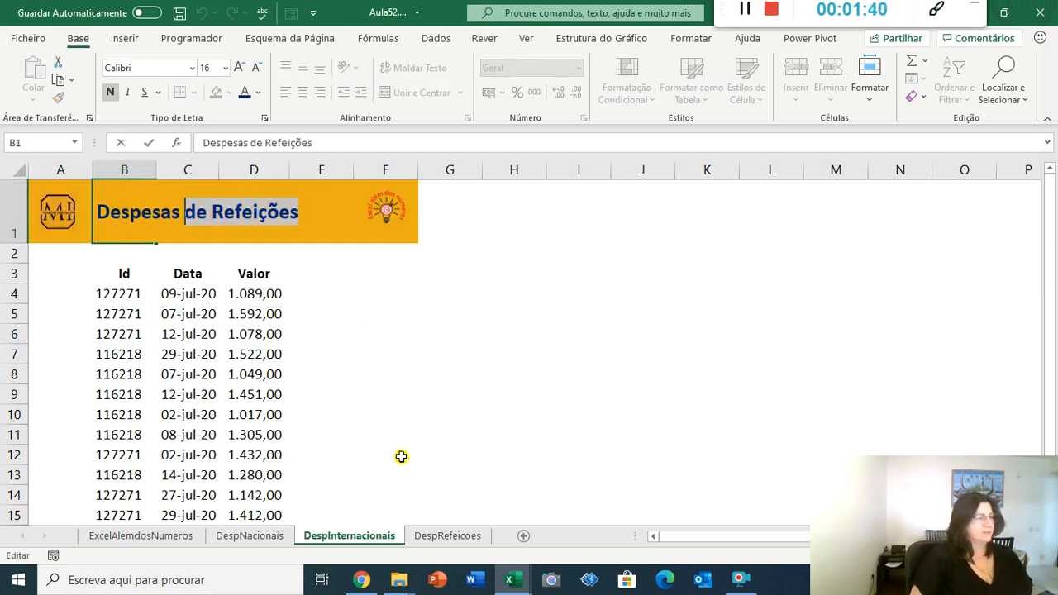
type("iNTERNACIONAI")
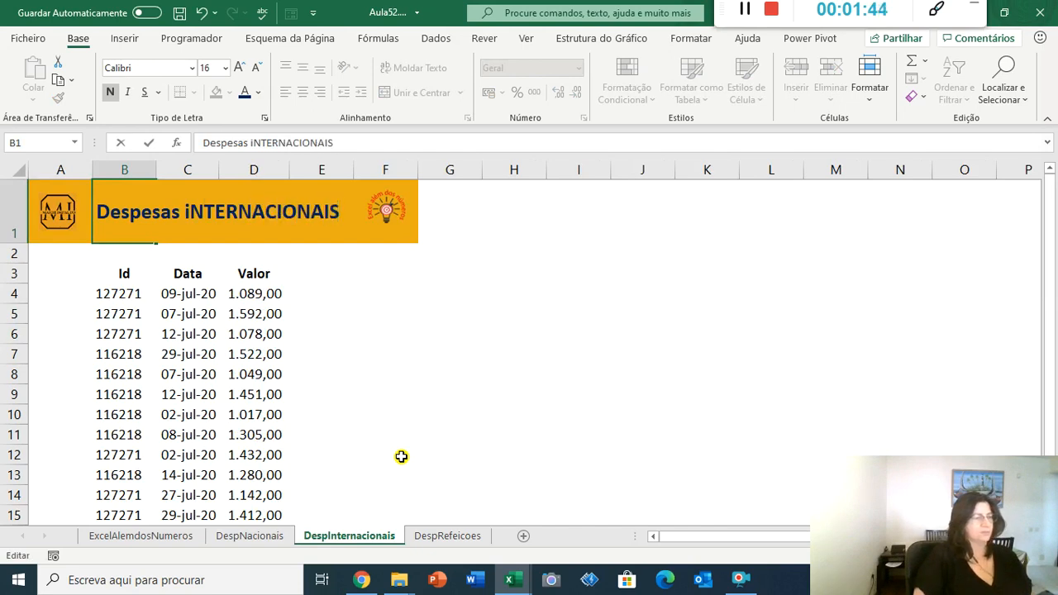
type("S")
key("Return")
key("Up")
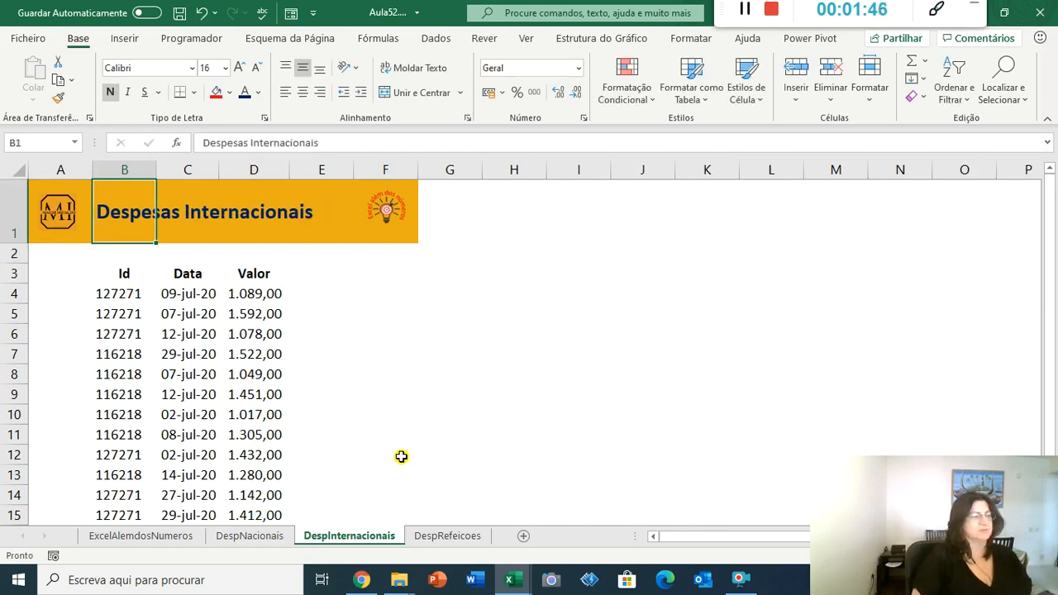
Examine the Id, Data and Valor columns on the DespRefeicoes, DespNacionais and DespInternacionais sheets.
key("ctrl+Page_Down")
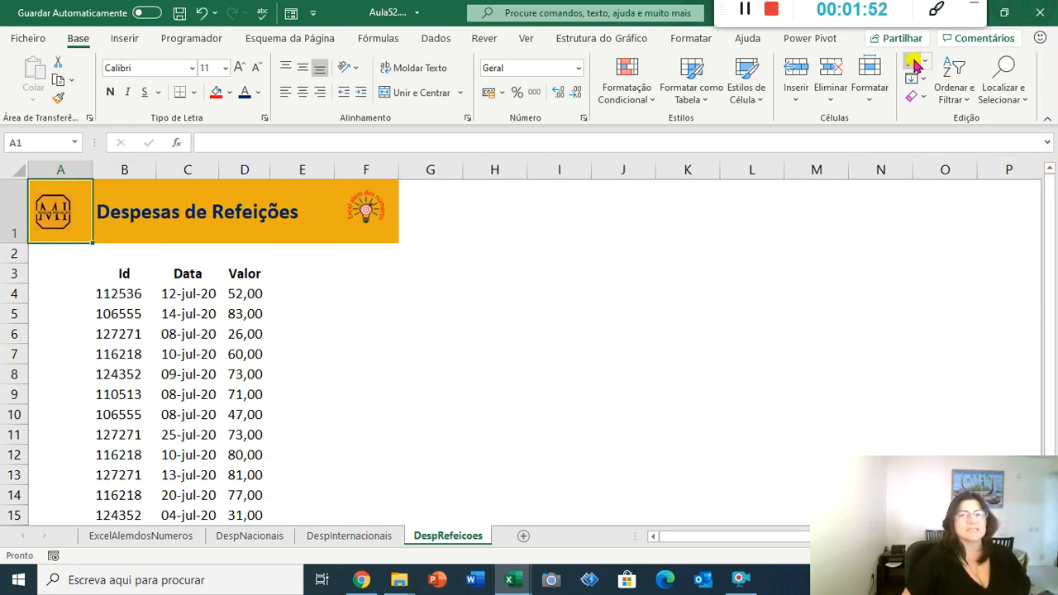
left_click(1036, 476)
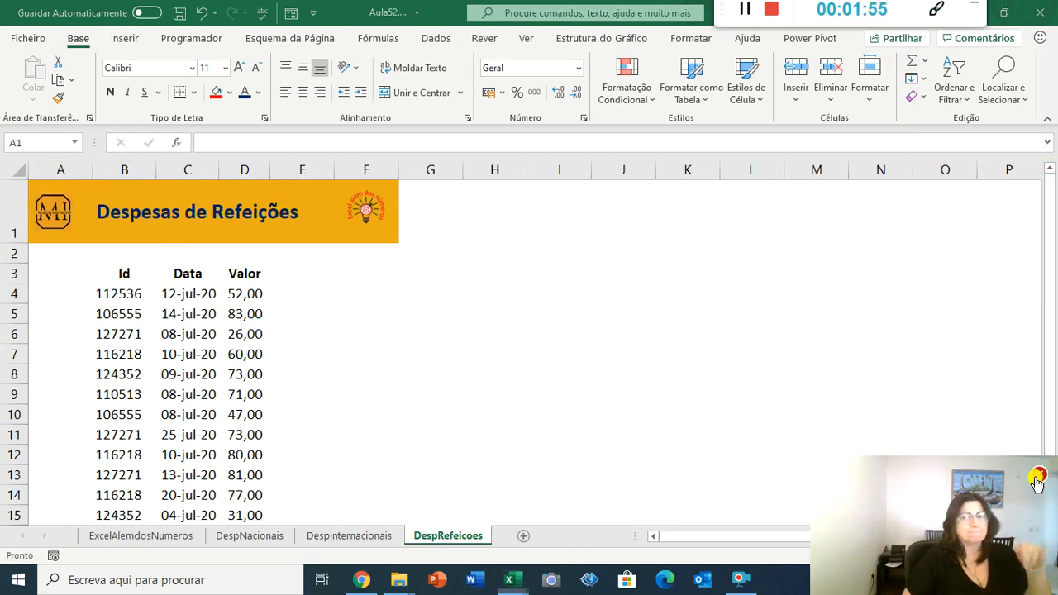
left_click(576, 392)
key("ctrl+Page_Up")
key("ctrl+Page_Up")
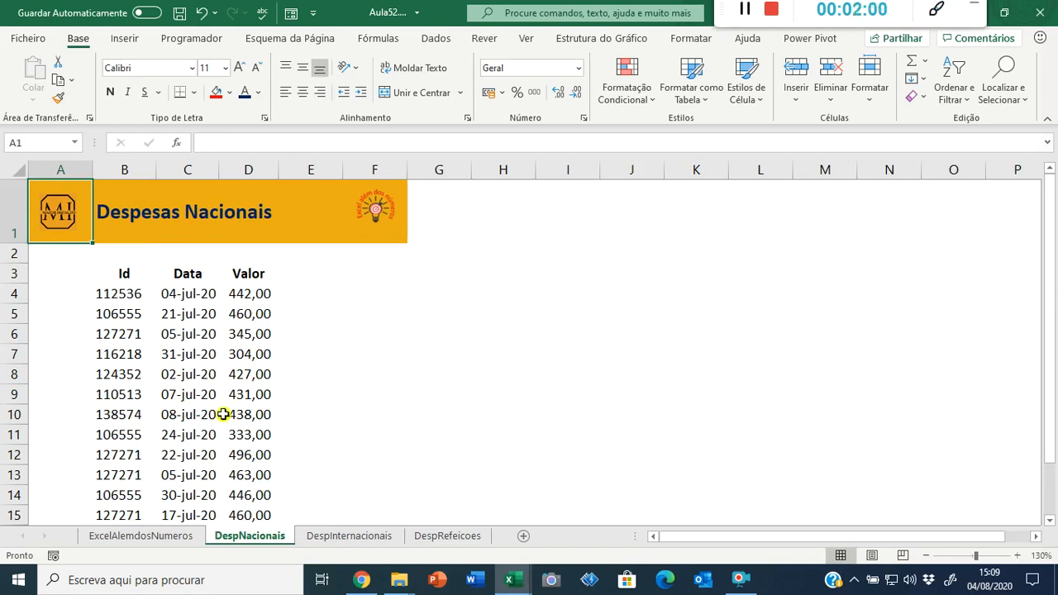
left_click(245, 374)
scroll(245, 372, "down", 4)
scroll(245, 372, "up", 4)
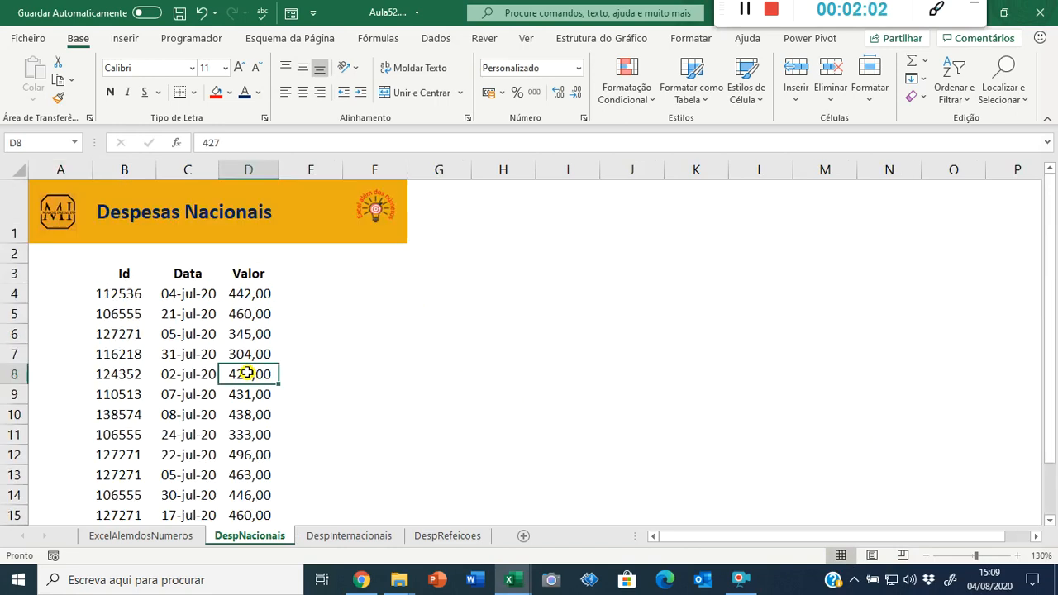
scroll(248, 374, "down", 1)
scroll(248, 373, "up", 1)
left_click(108, 298)
left_click(124, 360)
left_click(131, 414)
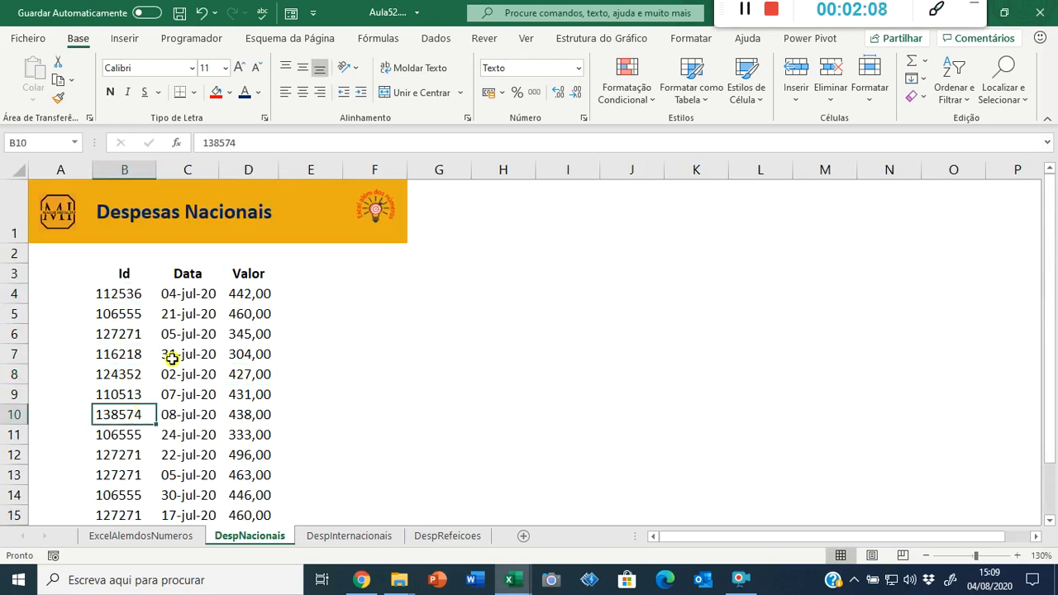
left_click(227, 339)
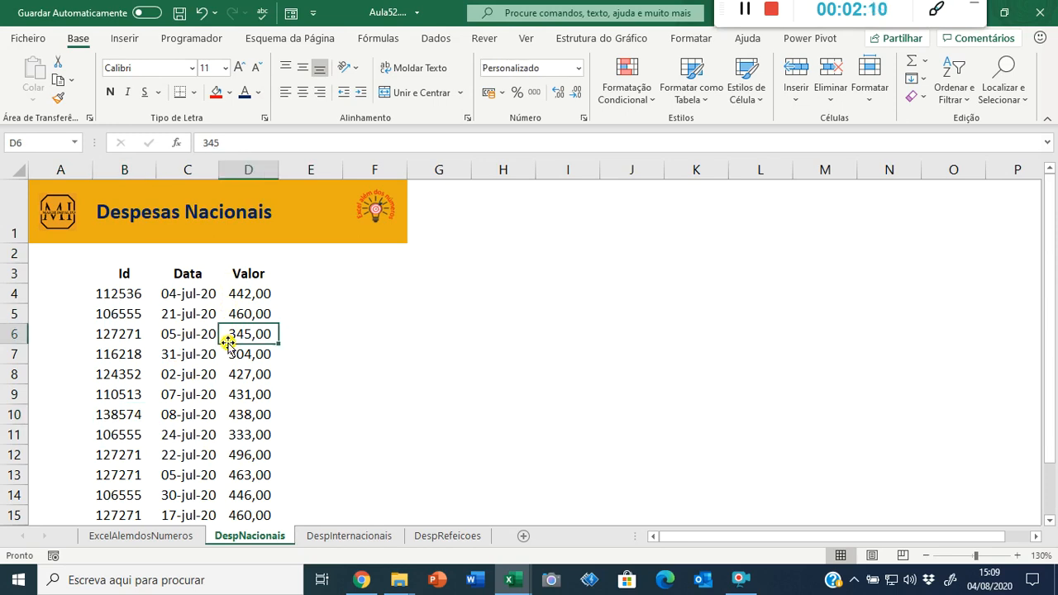
key("ctrl+Page_Down")
left_click(240, 339)
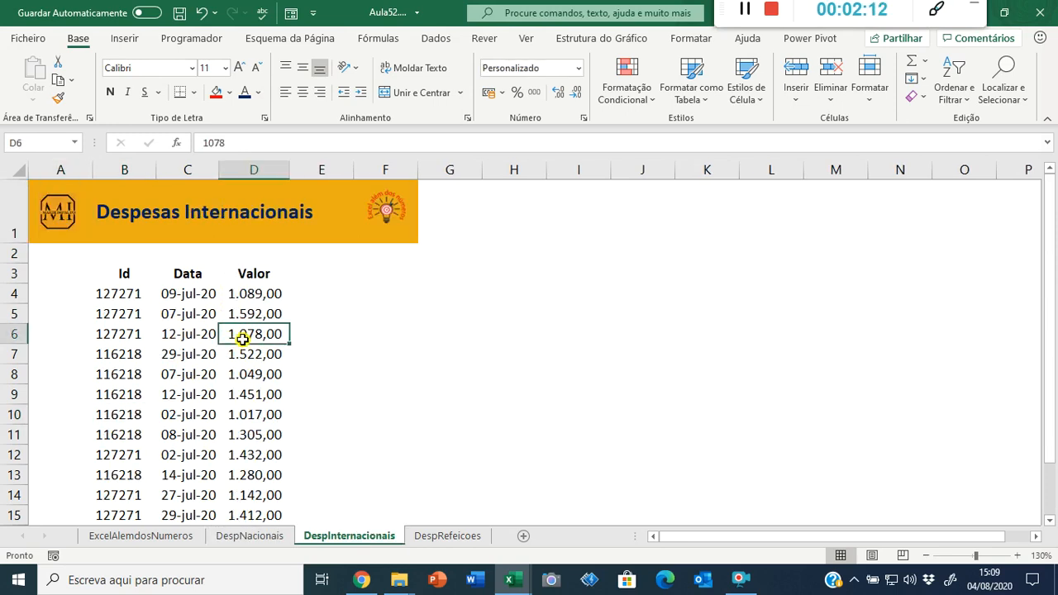
key("ctrl+Page_Down")
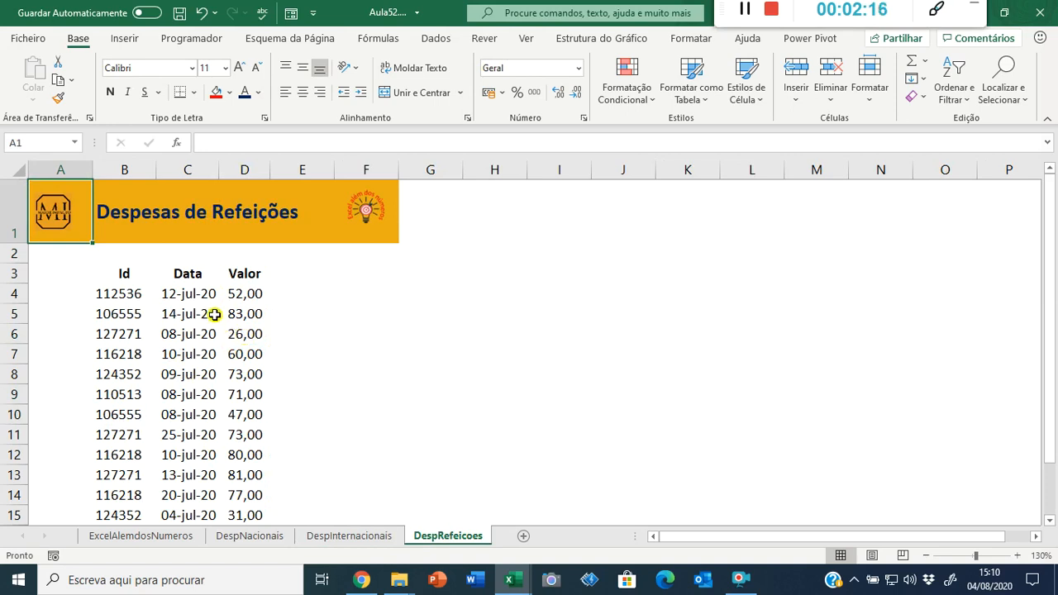
Format the range B3:D18 on the DespNacionais sheet as a table with headers, using the light orange banded style.
left_click(262, 539)
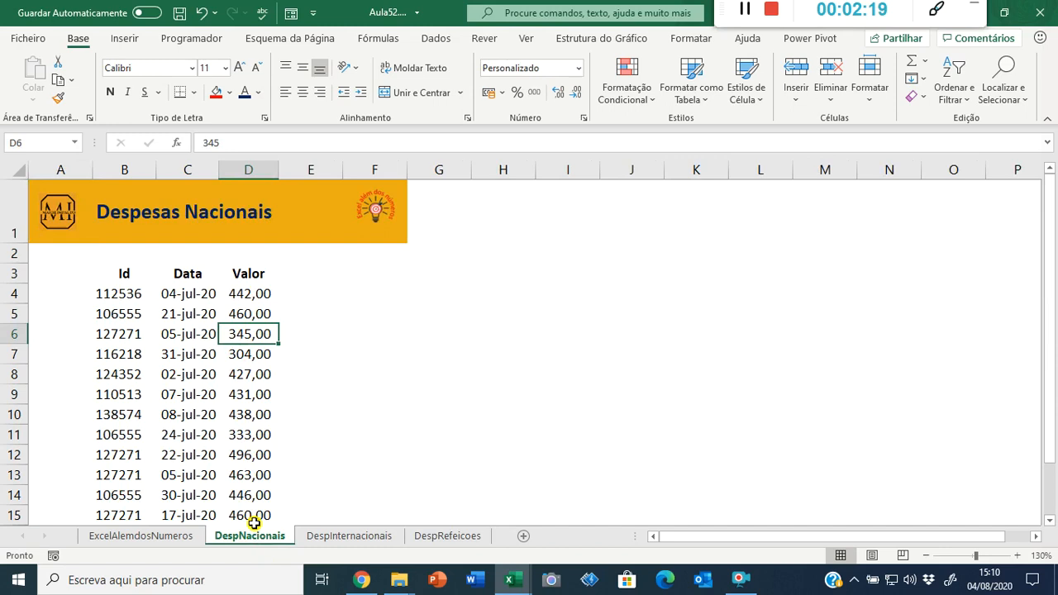
left_click(180, 291)
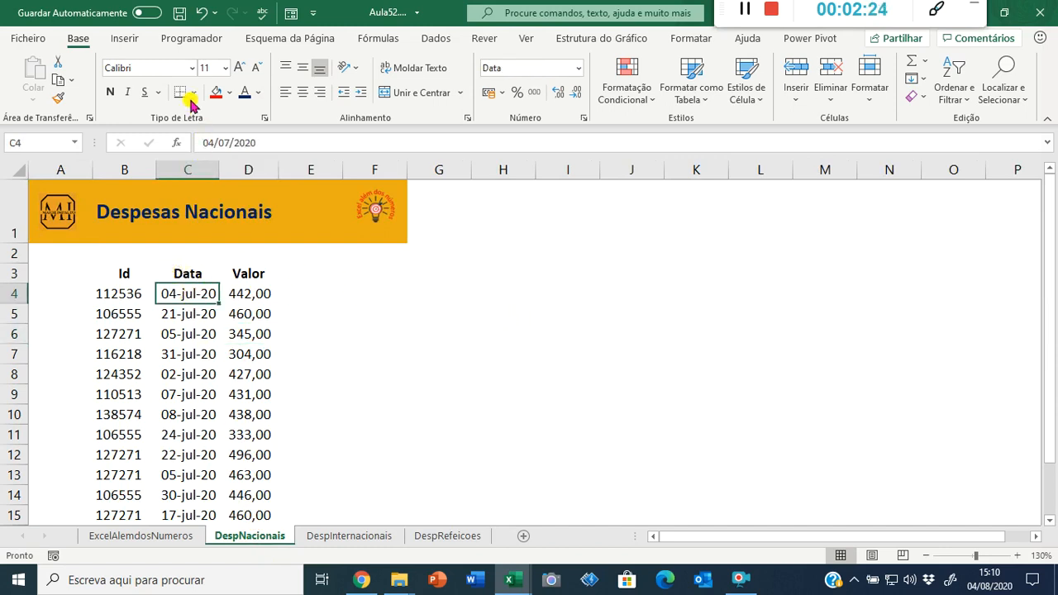
left_click(697, 101)
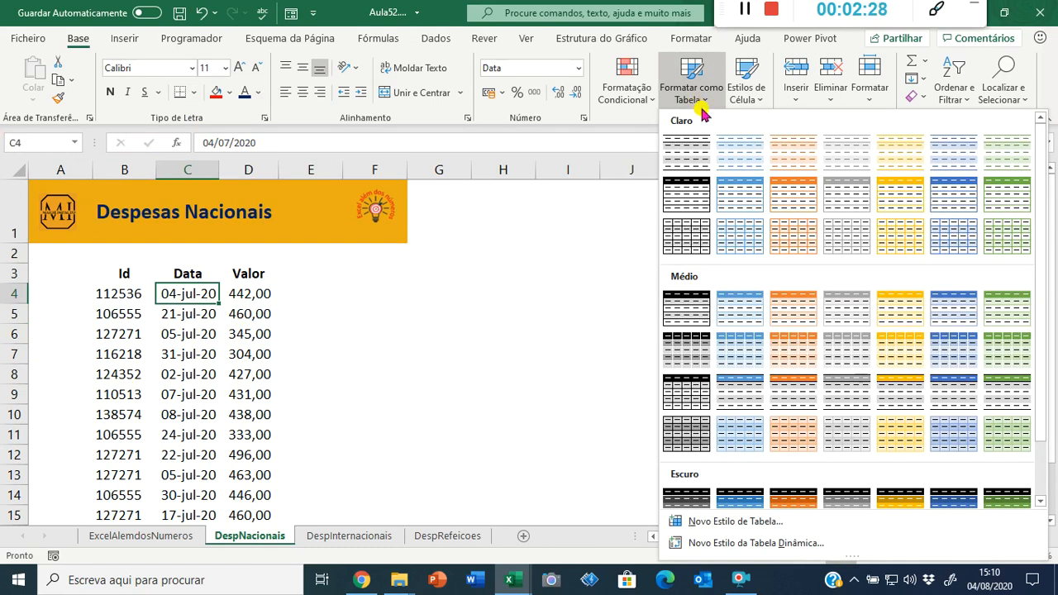
left_click(783, 157)
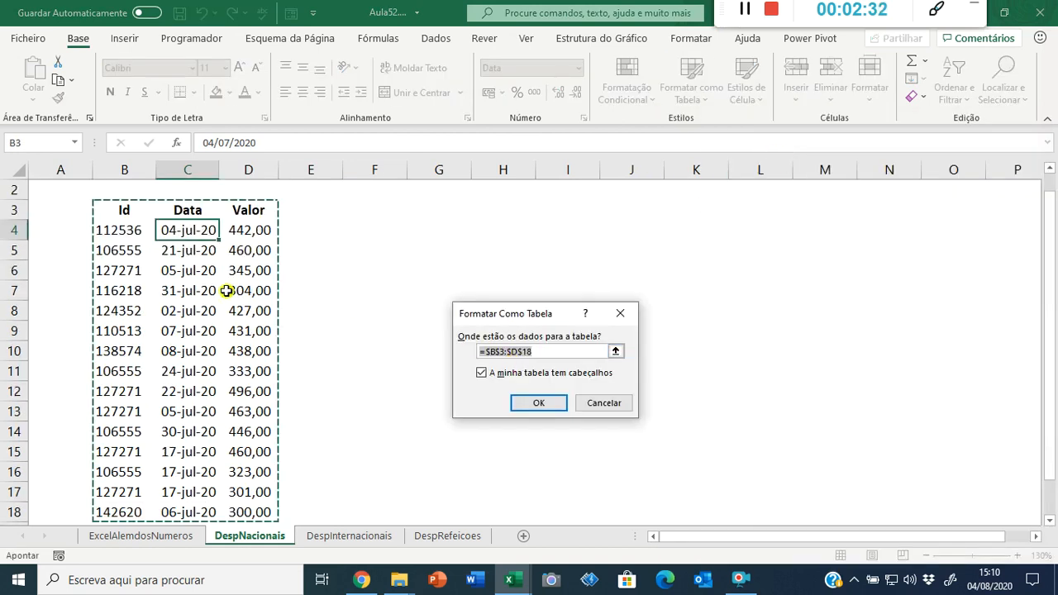
left_click(547, 409)
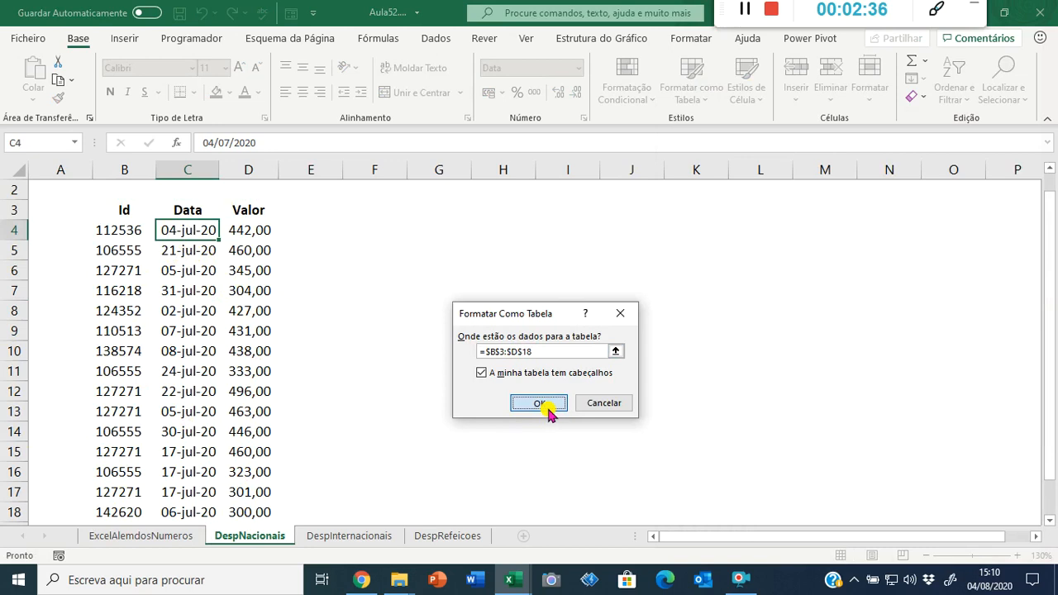
scroll(229, 371, "up", 1)
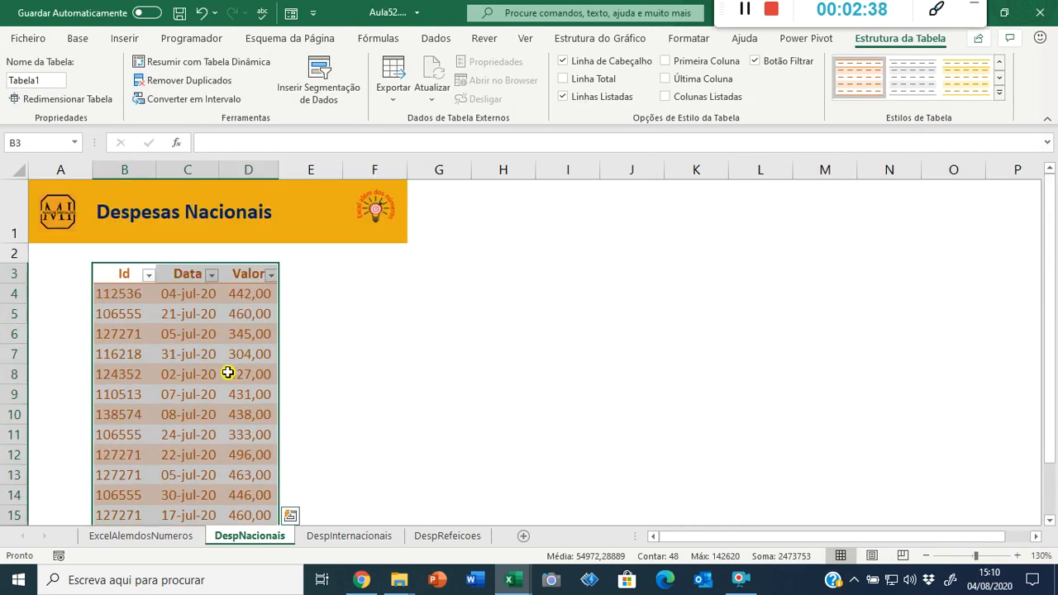
left_click(221, 299)
left_click(344, 313)
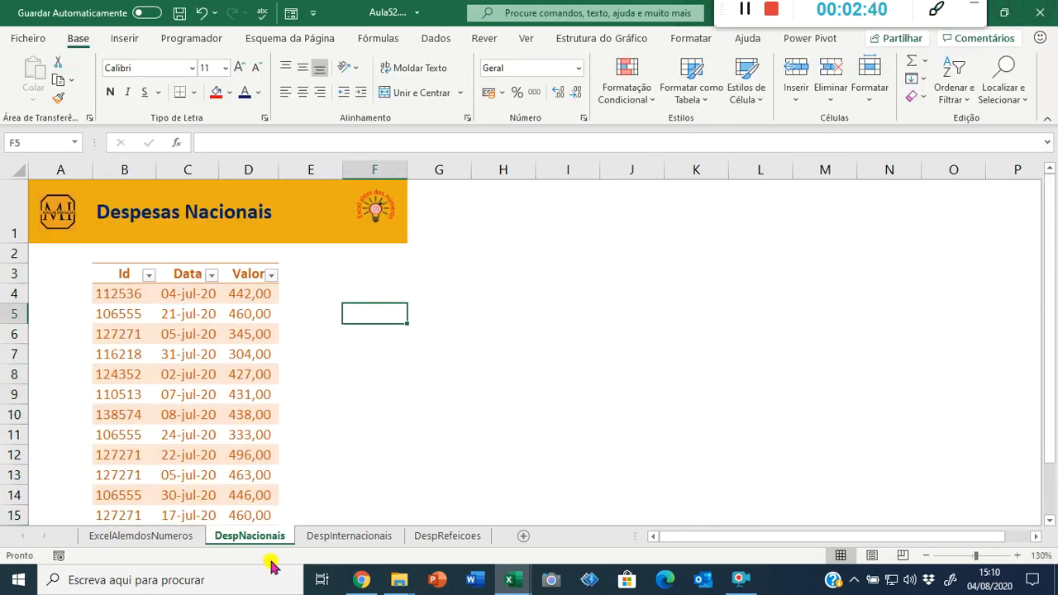
Name the table on the DespNacionais sheet TabDespNac.
left_click(335, 539)
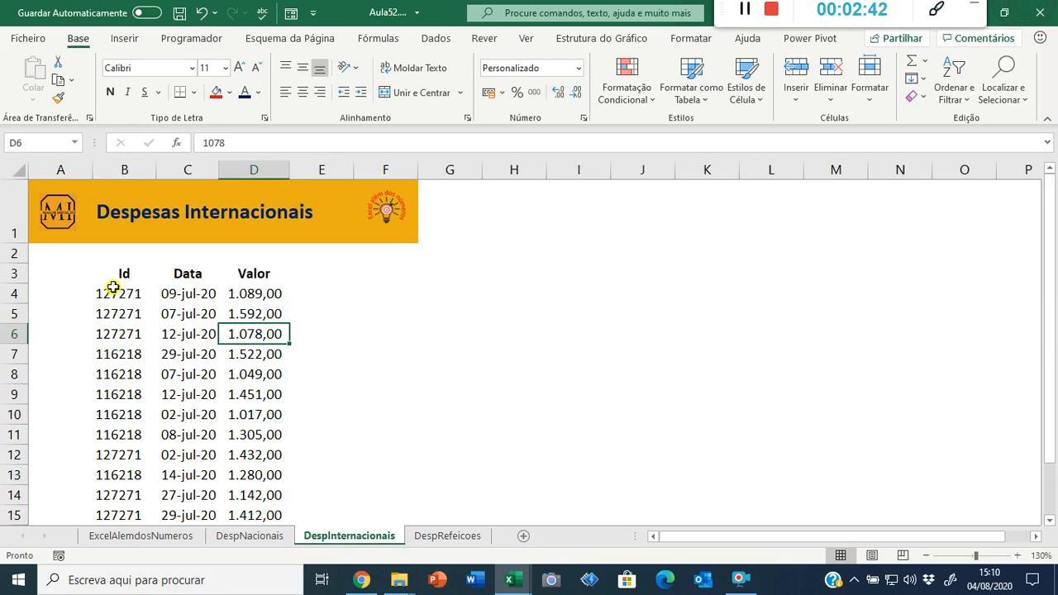
left_click(251, 536)
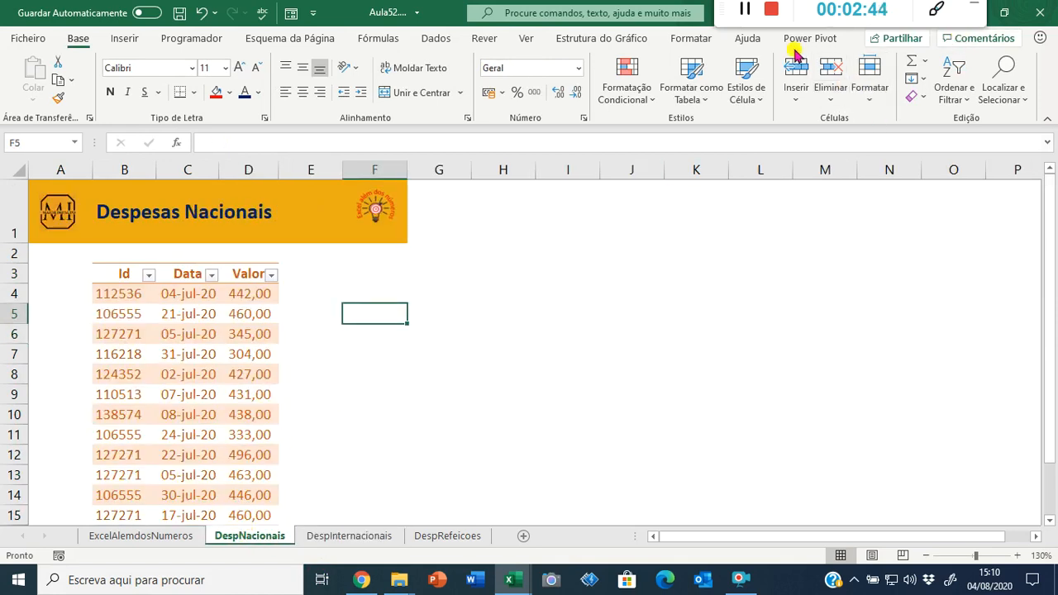
left_click(187, 369)
left_click(898, 39)
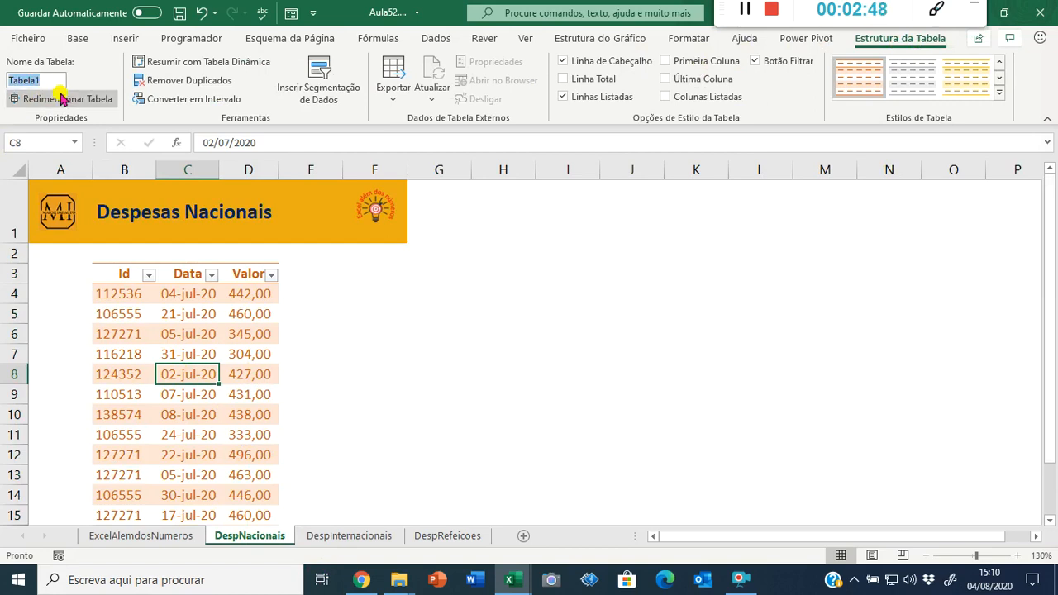
type("Ta")
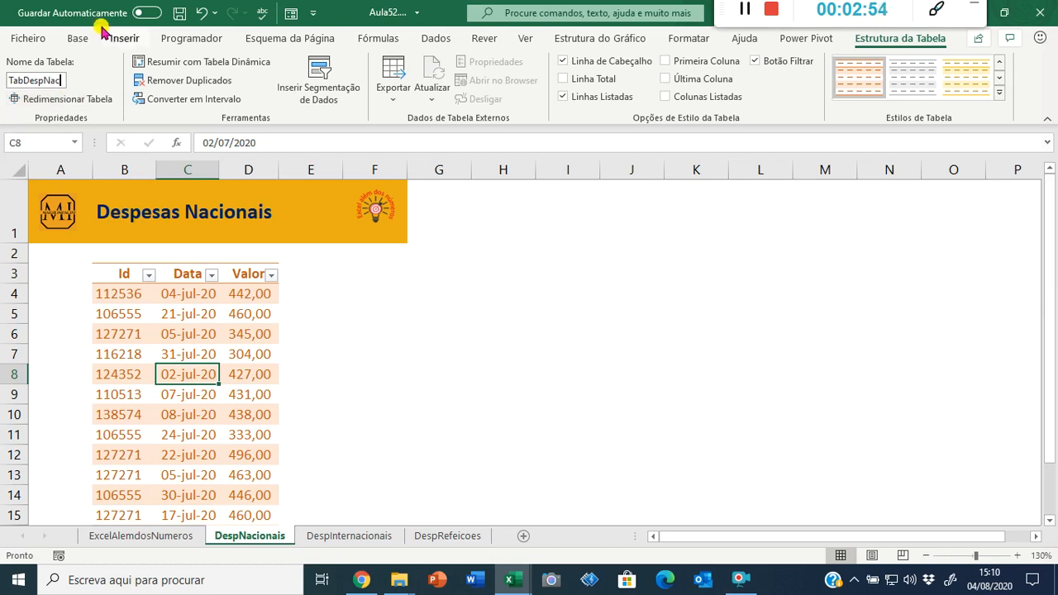
left_click(385, 347)
left_click(244, 309)
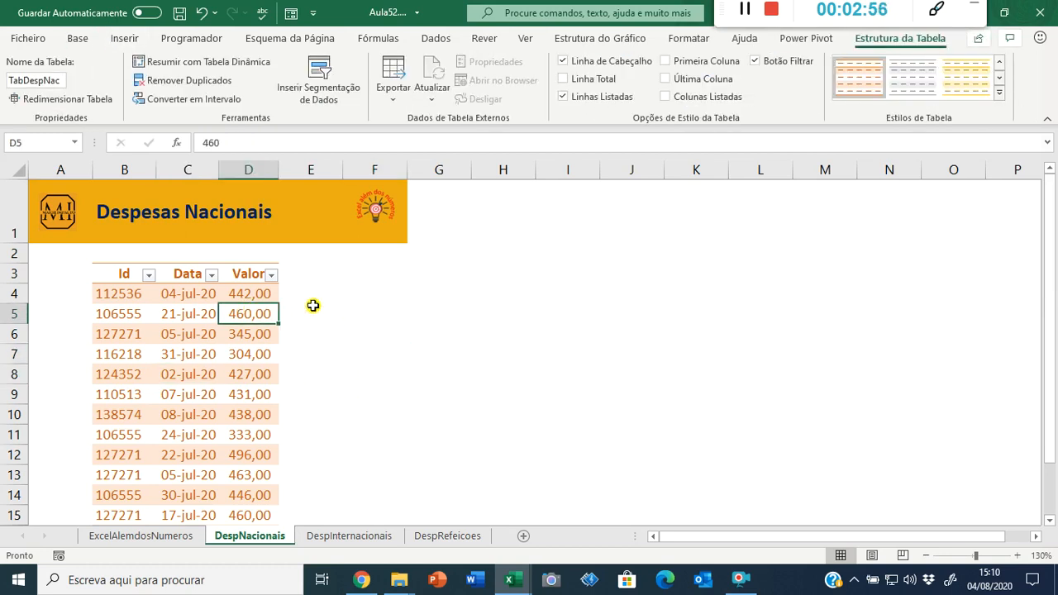
Format the range B3:D18 on the DespInternacionais sheet as a table with headers, using the same light orange style.
left_click(328, 537)
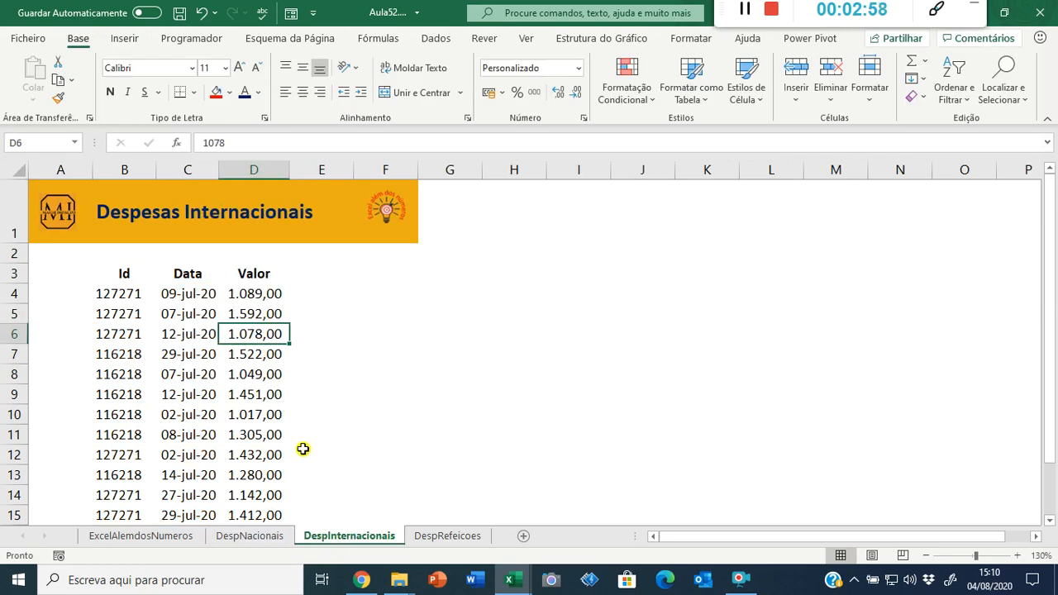
left_click(118, 275)
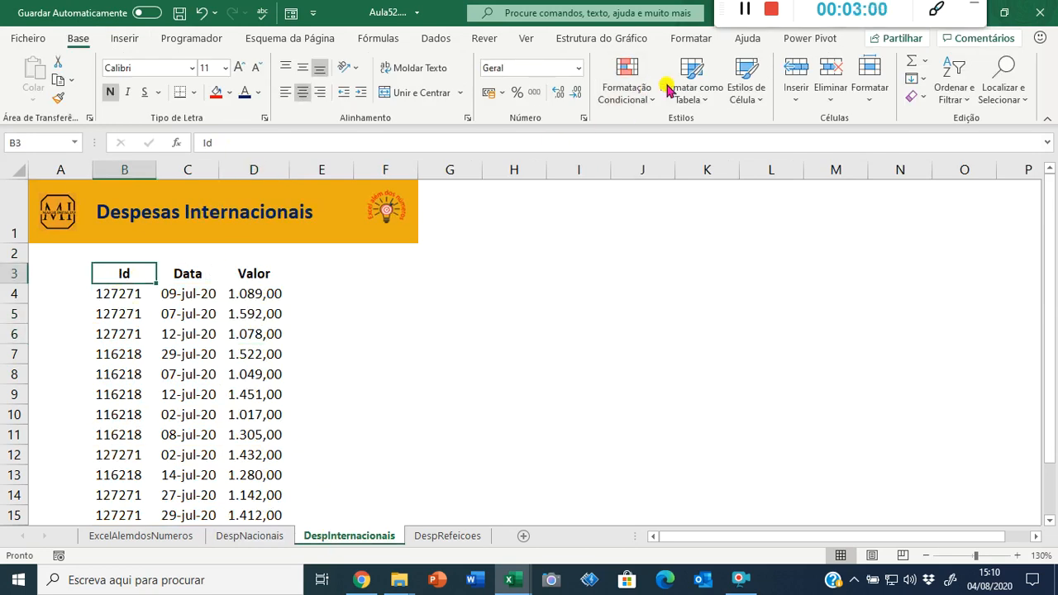
left_click(683, 89)
left_click(795, 161)
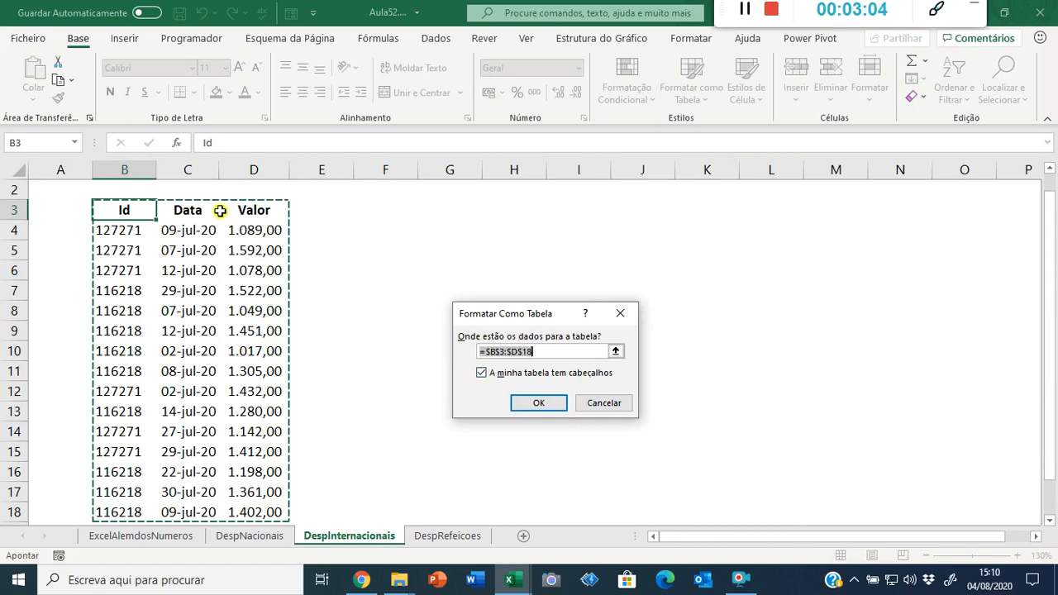
left_click(537, 403)
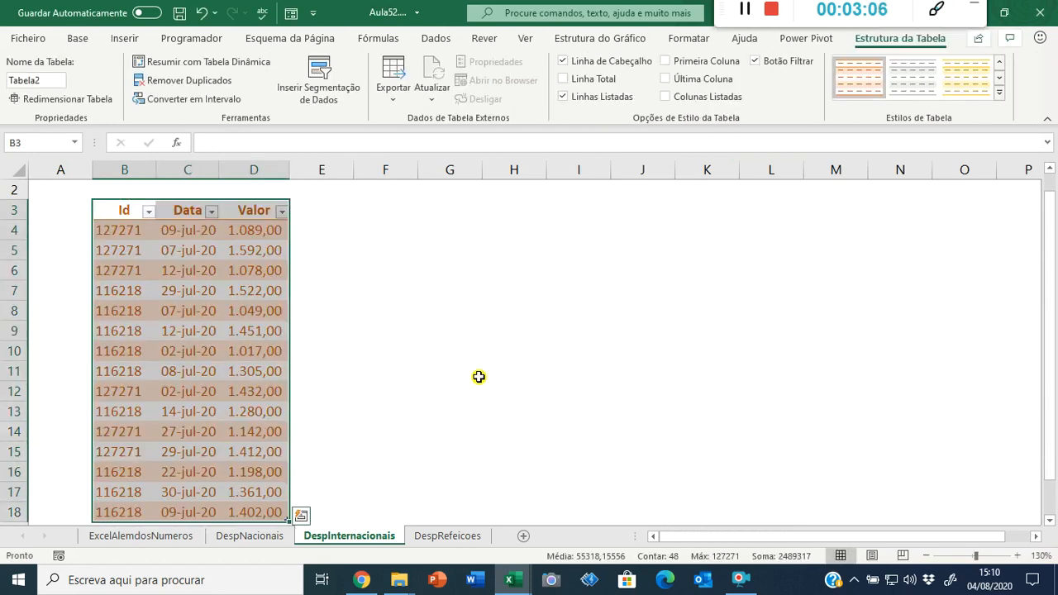
Name the table on the DespInternacionais sheet TabDespInter.
left_click(52, 82)
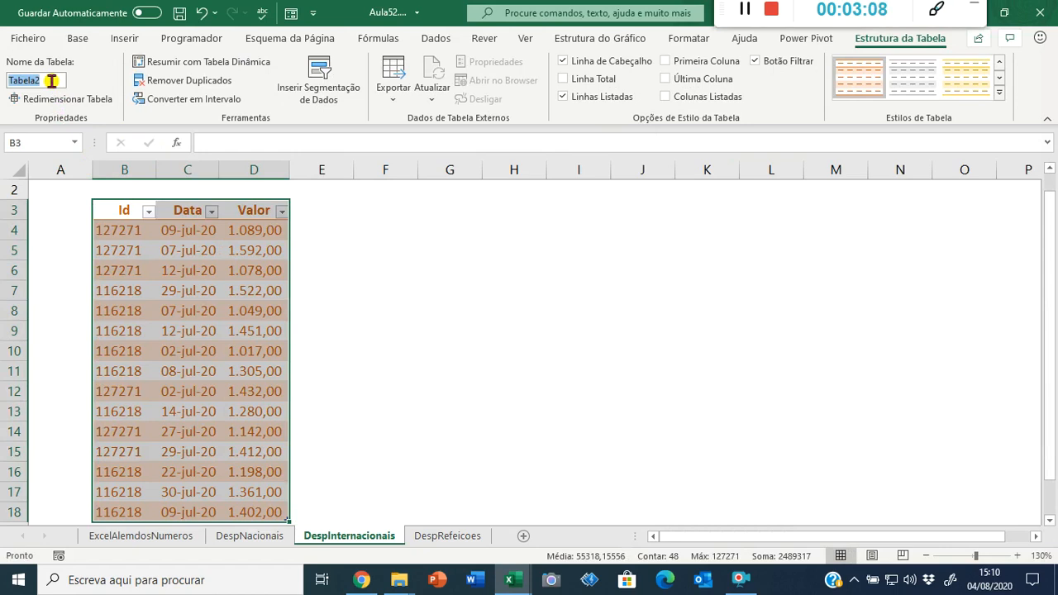
type("TabDes")
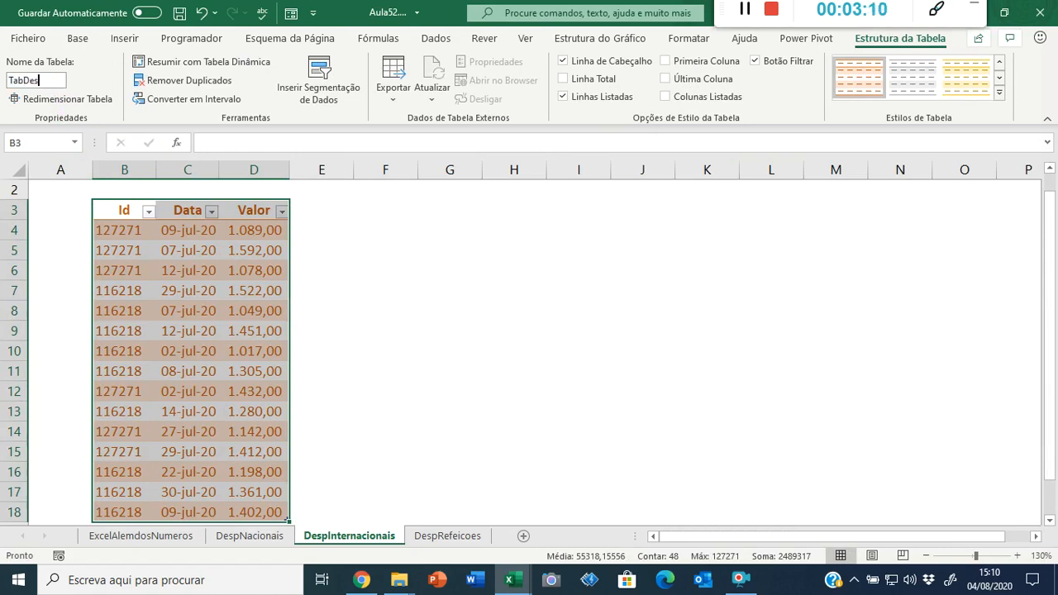
type("pInter")
left_click(442, 289)
key("ctrl+Home")
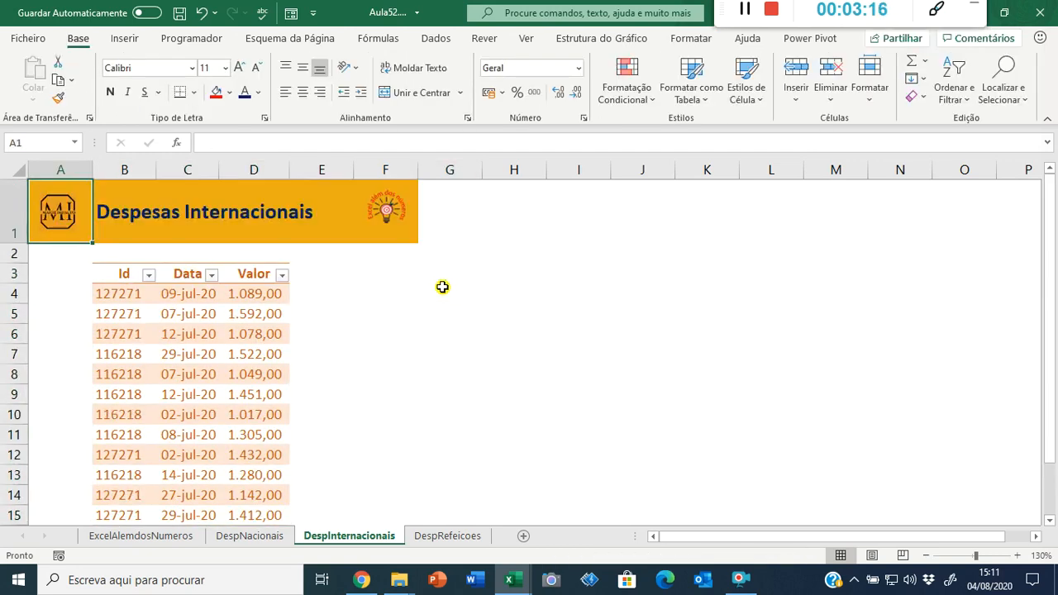
Format the range B3:D18 on the DespRefeicoes sheet as a table with headers, using the same light orange banded style.
key("ctrl+Page_Down")
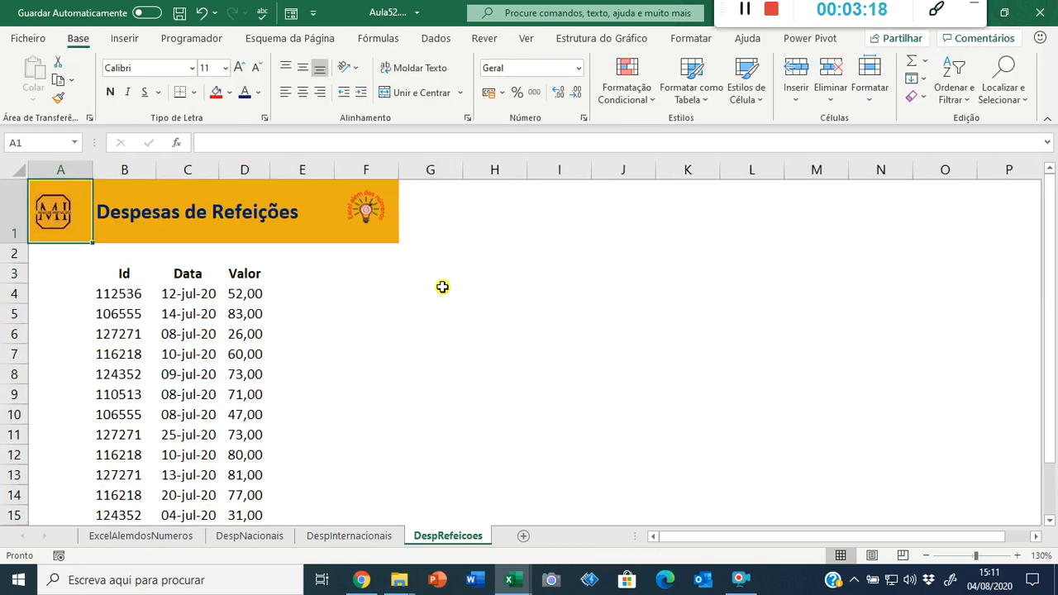
left_click(173, 334)
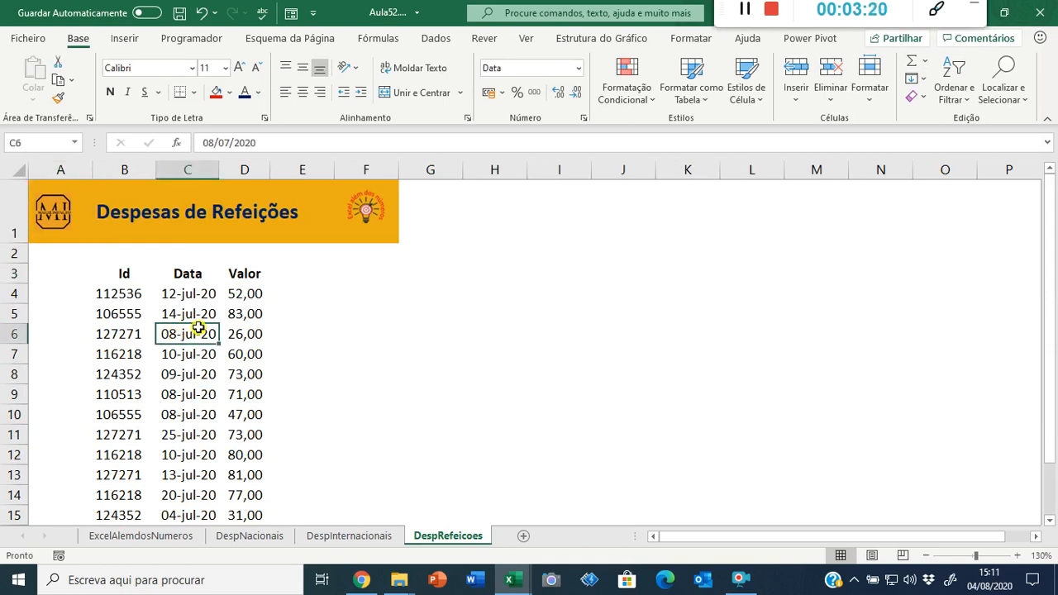
left_click(673, 98)
left_click(773, 159)
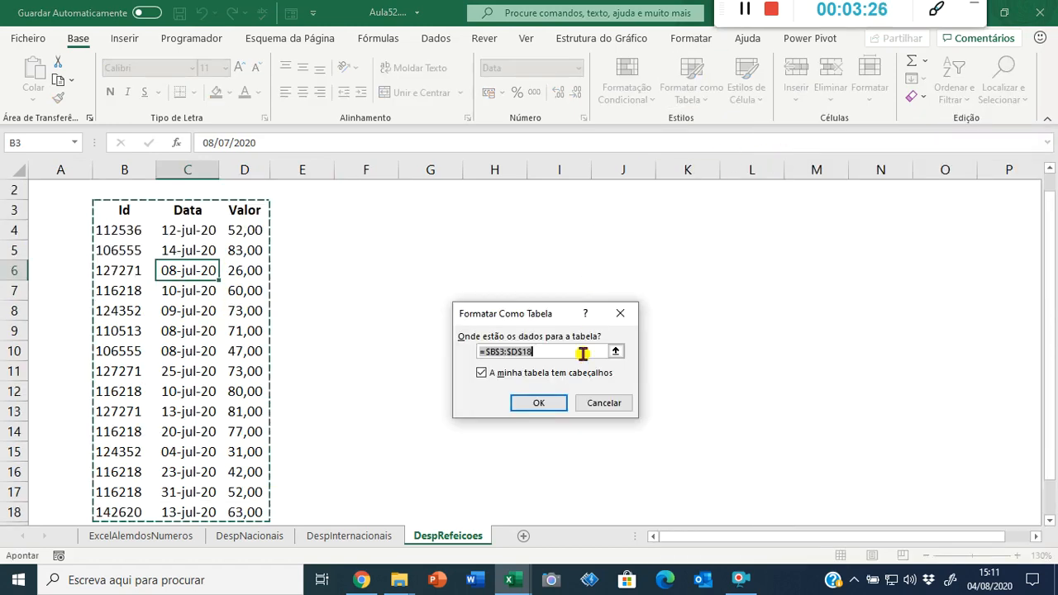
left_click(538, 403)
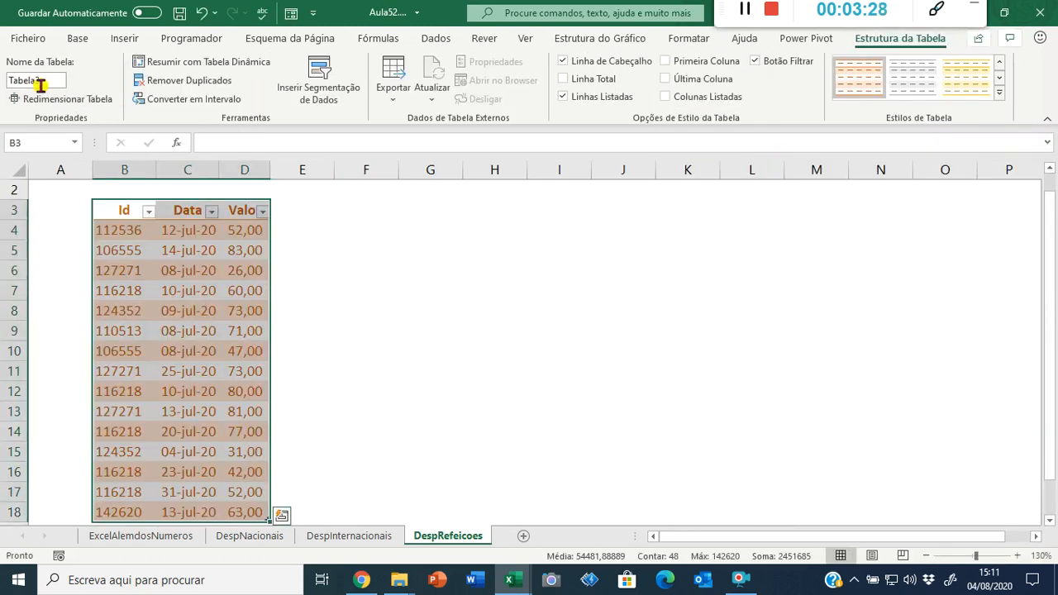
Name the table on the DespRefeicoes sheet TabDespRef.
left_click(40, 83)
type("TabD")
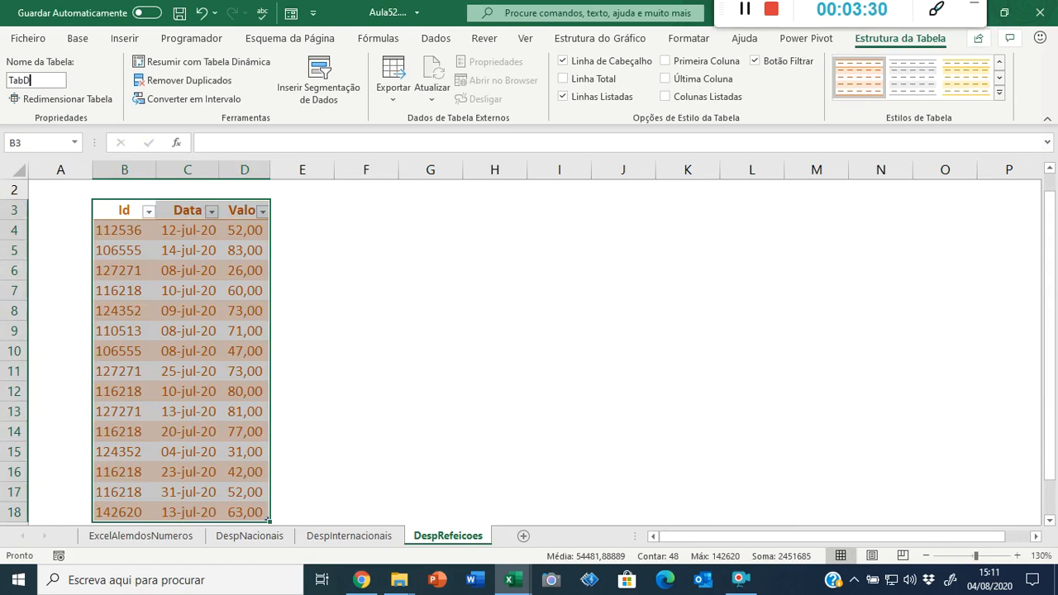
key("Return")
left_click(289, 295)
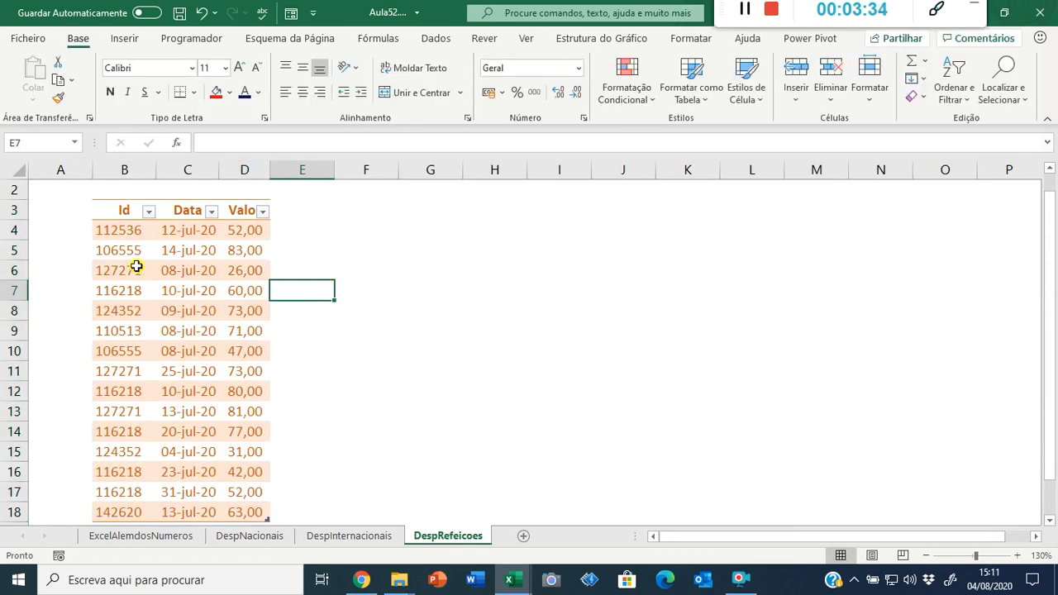
Compare the Id column across the DespRefeicoes, DespInternacionais and DespNacionais tables.
left_click(118, 250)
key("ctrl+Page_Up")
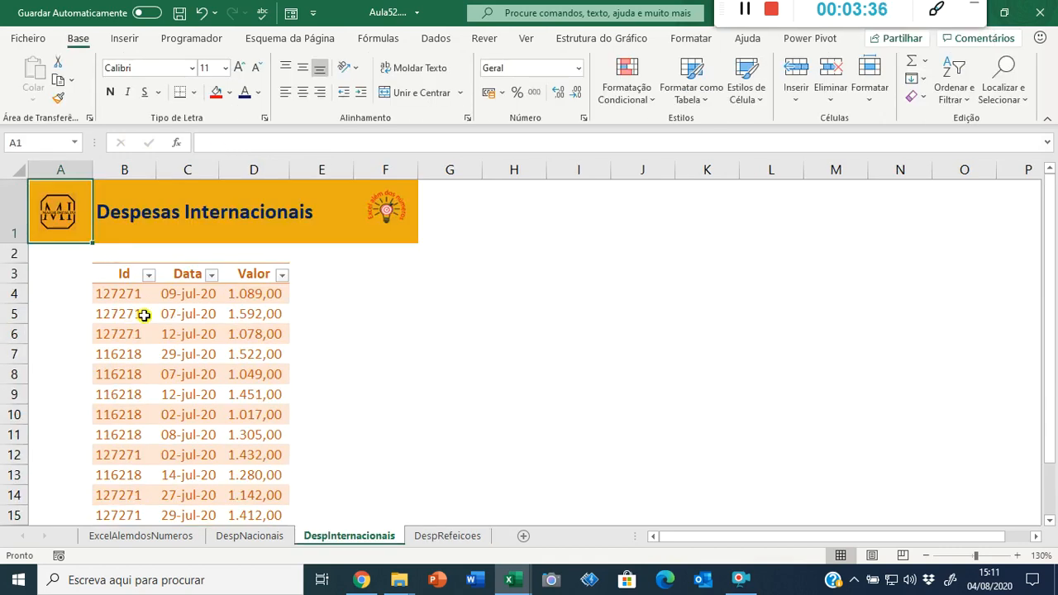
left_click(124, 334)
key("ctrl+Page_Up")
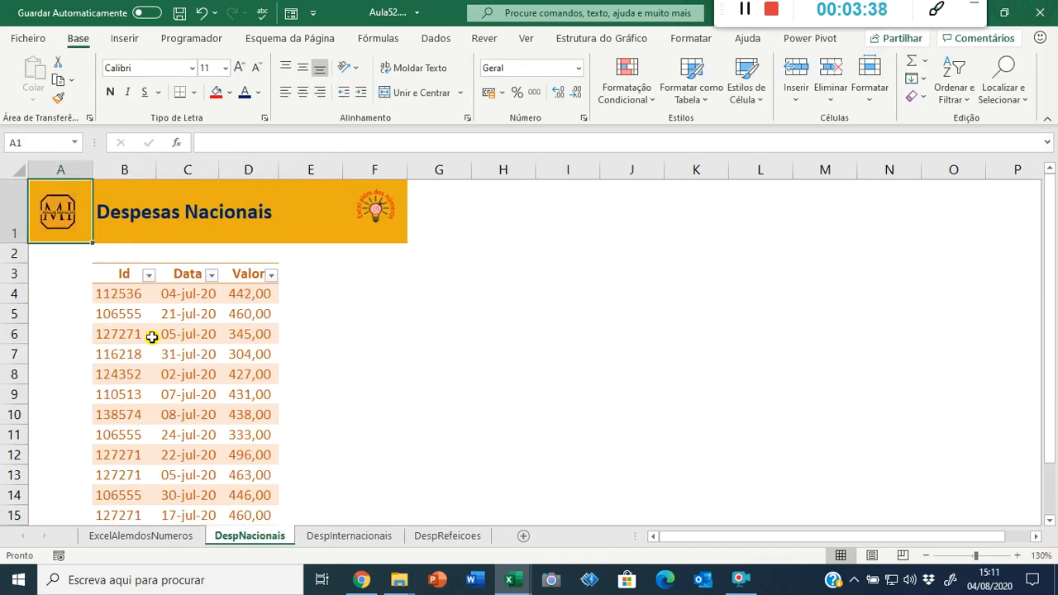
left_click(122, 313)
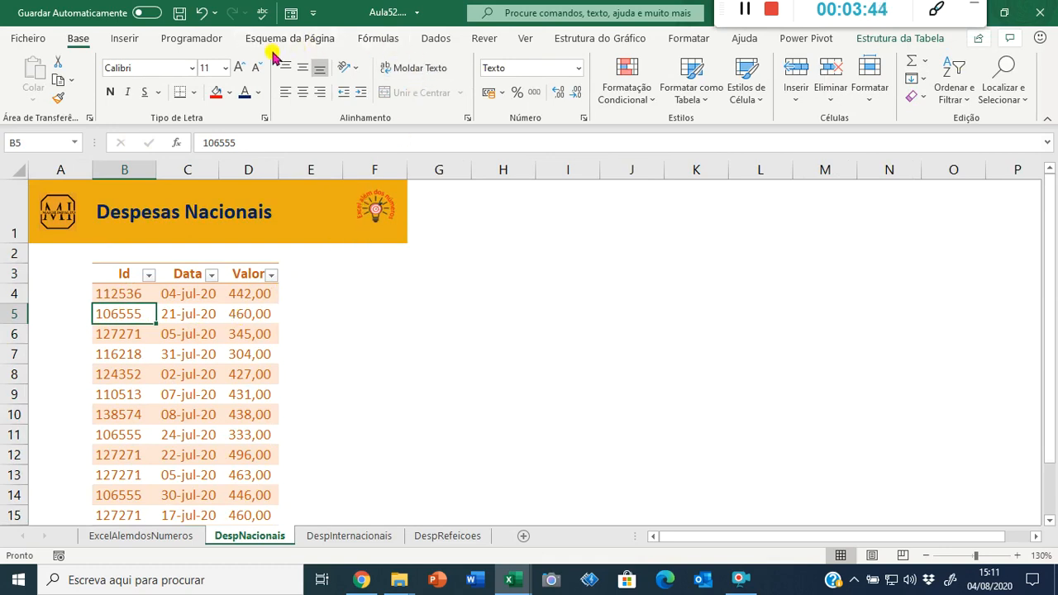
Search the commands for "rel" to find Relações and inspect the Gerir Relações dialog without creating a relationship.
left_click(124, 39)
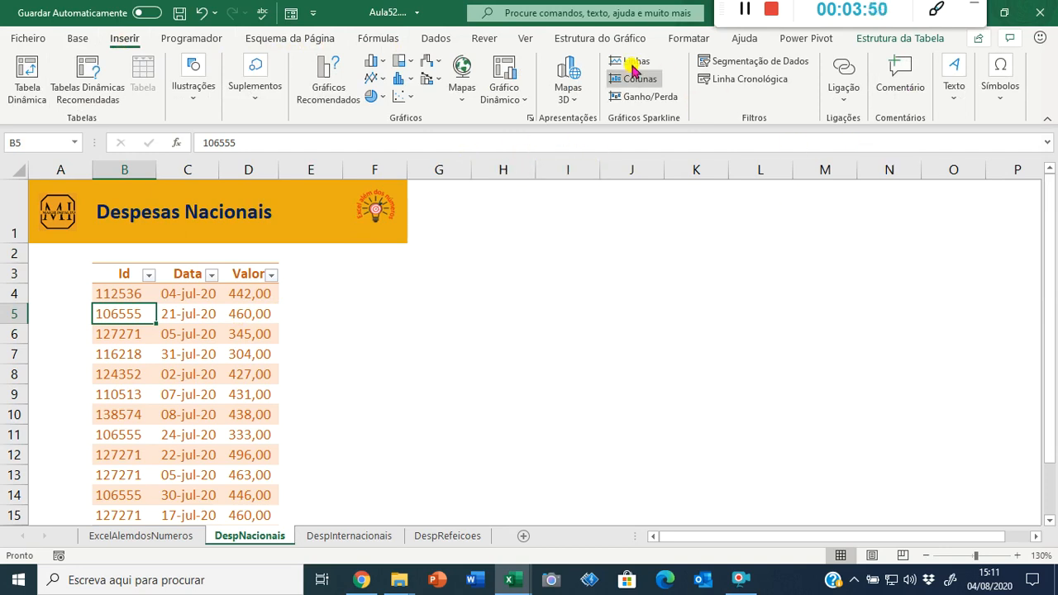
left_click(525, 11)
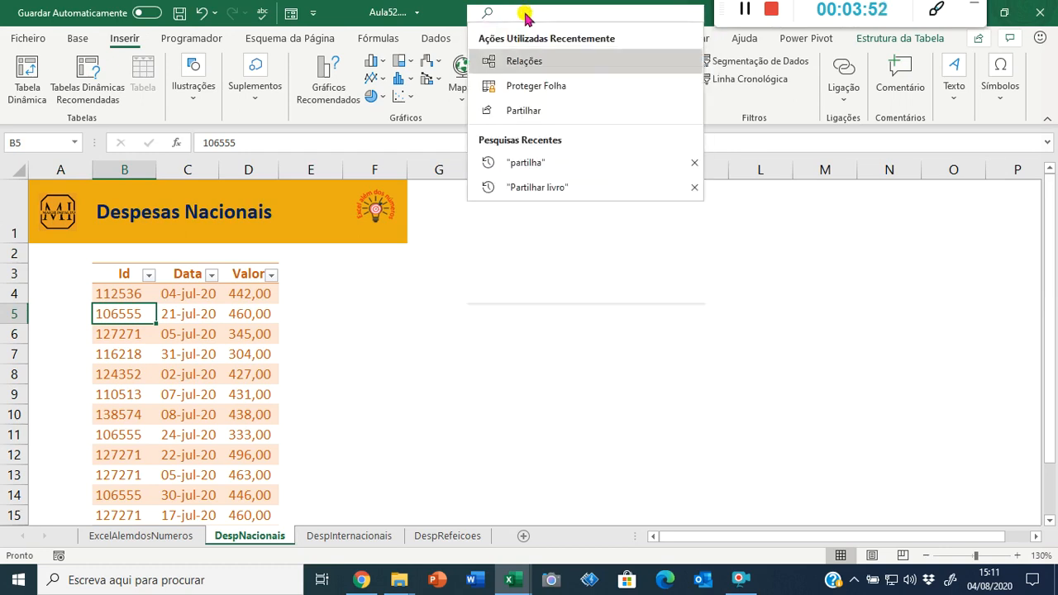
type("rel")
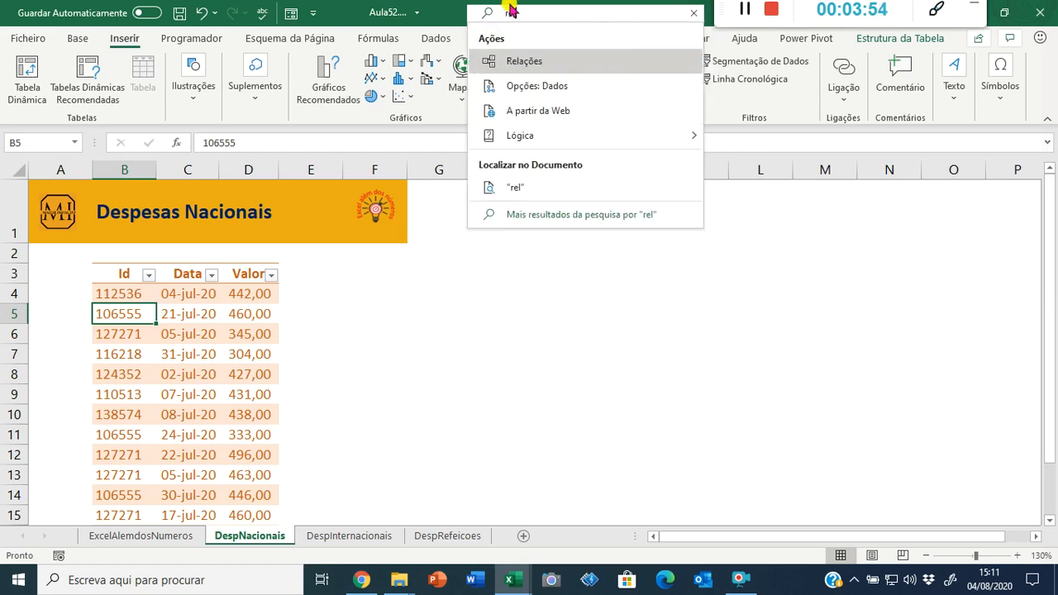
left_click(514, 62)
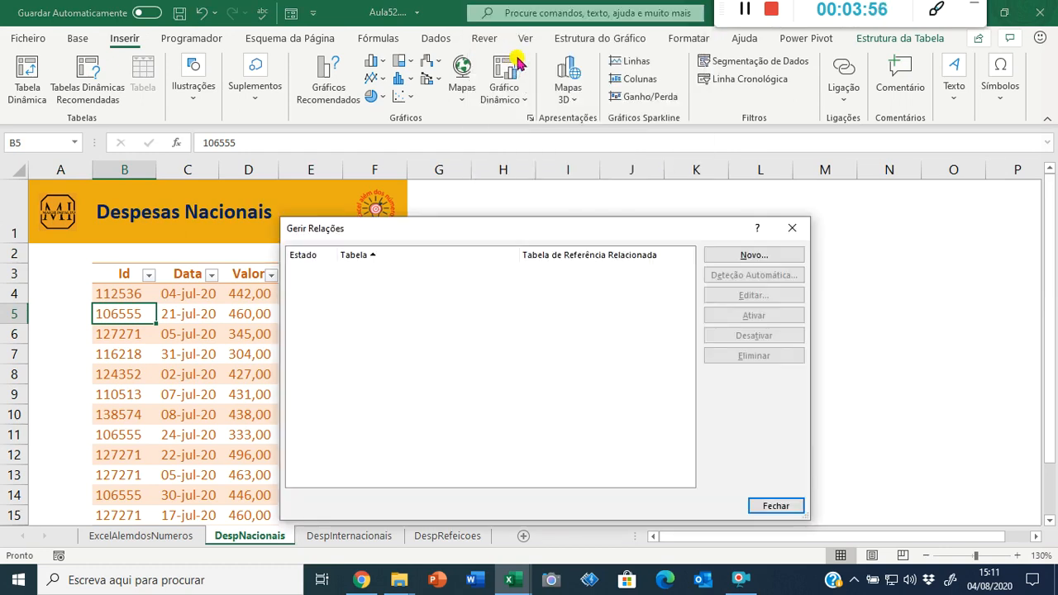
left_click(793, 228)
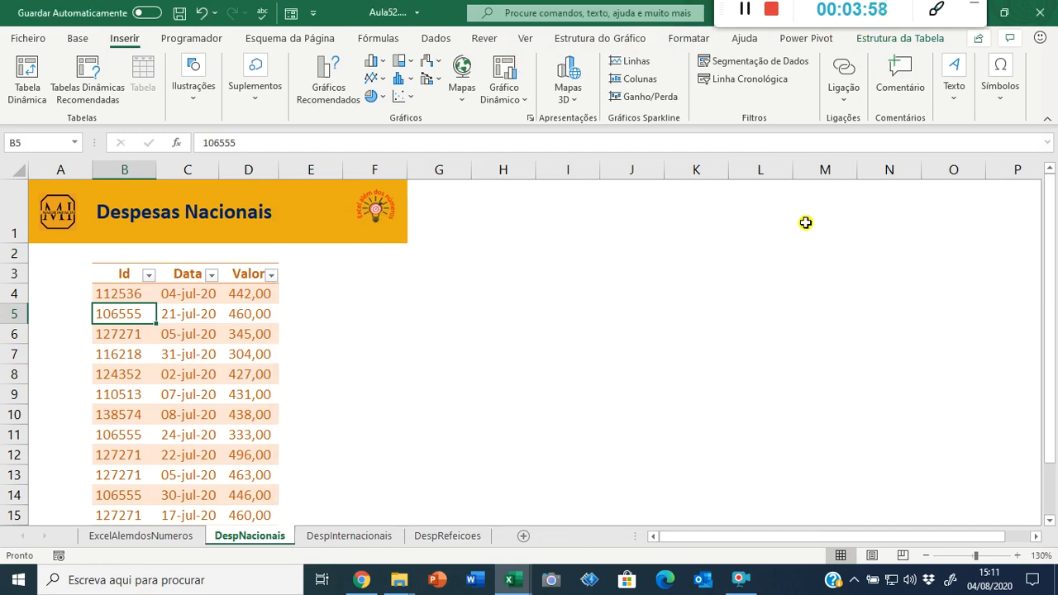
left_click(863, 40)
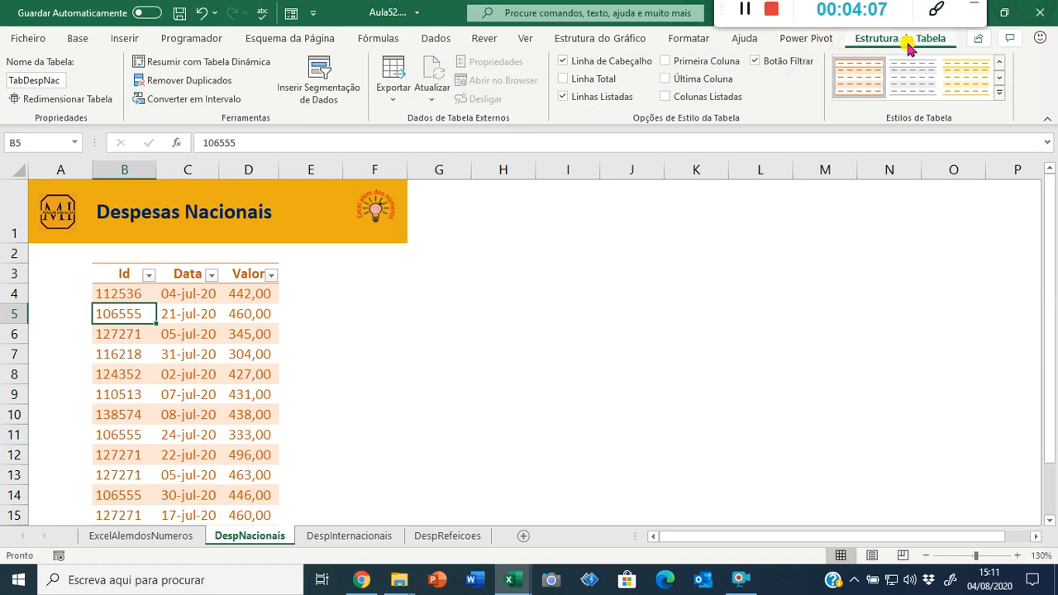
left_click(632, 12)
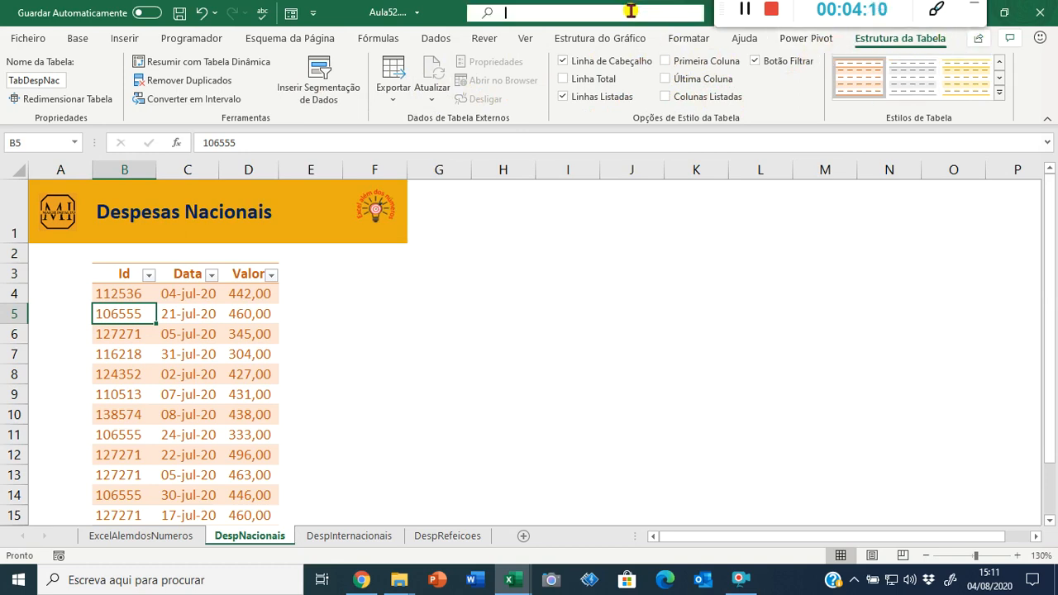
type("relaç")
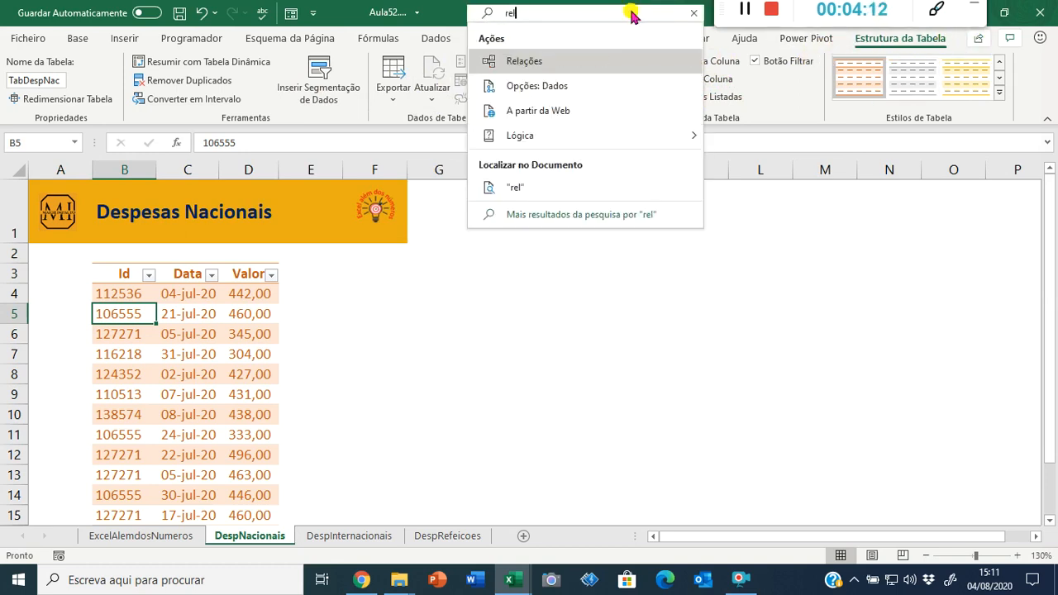
left_click(537, 61)
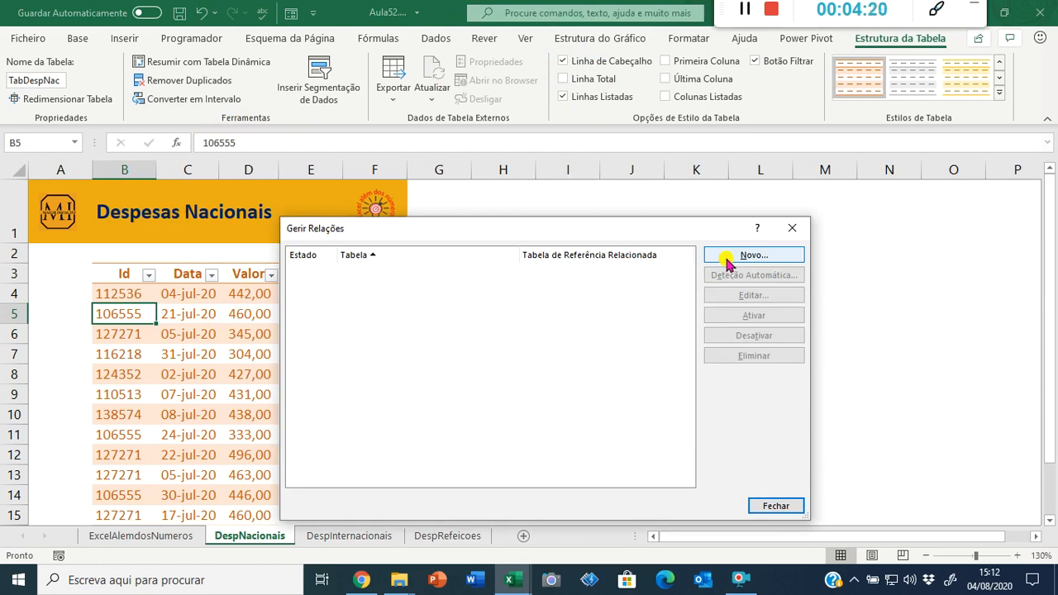
left_click(793, 233)
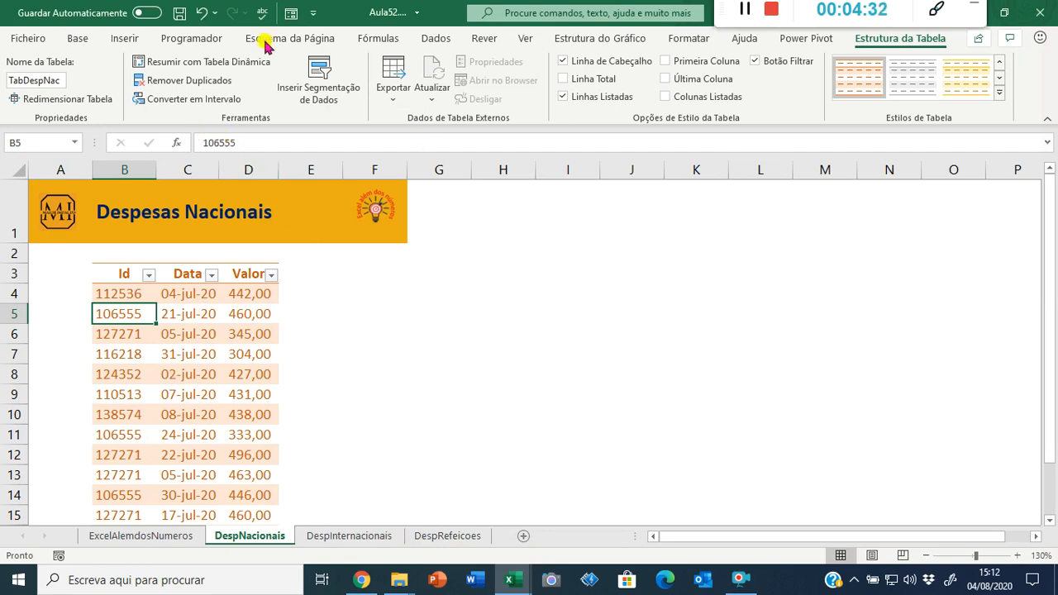
Create a pivot table from TabDespNac on a new worksheet, adding the data to the Data Model.
left_click(124, 38)
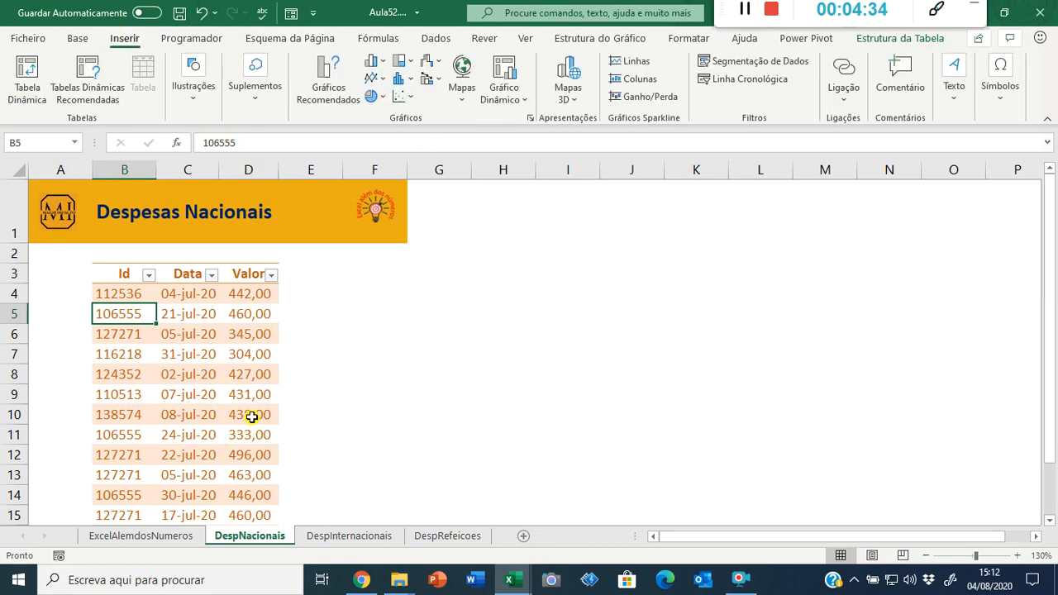
left_click(26, 83)
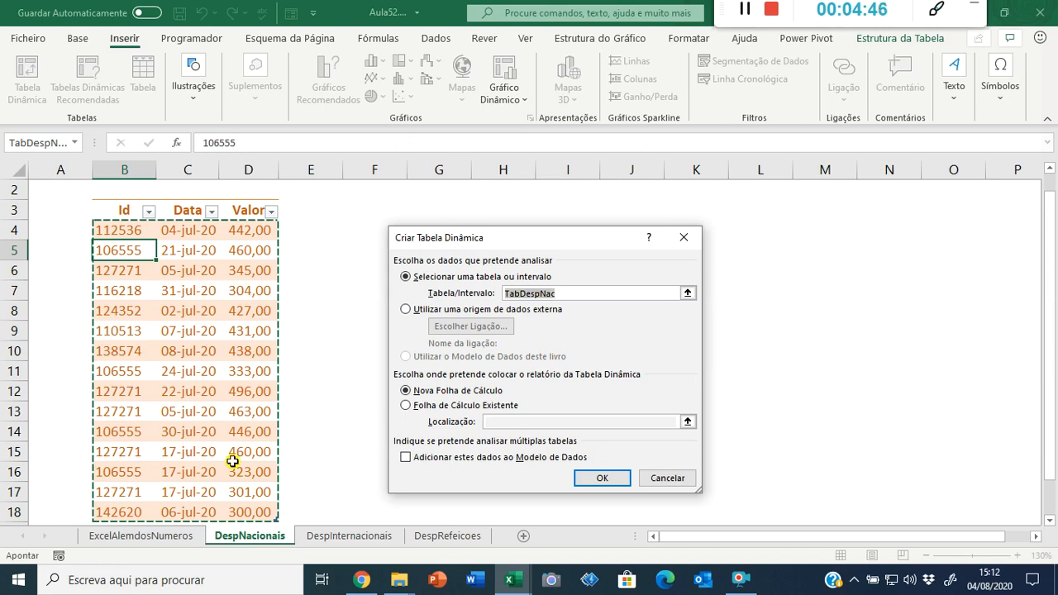
left_click(404, 459)
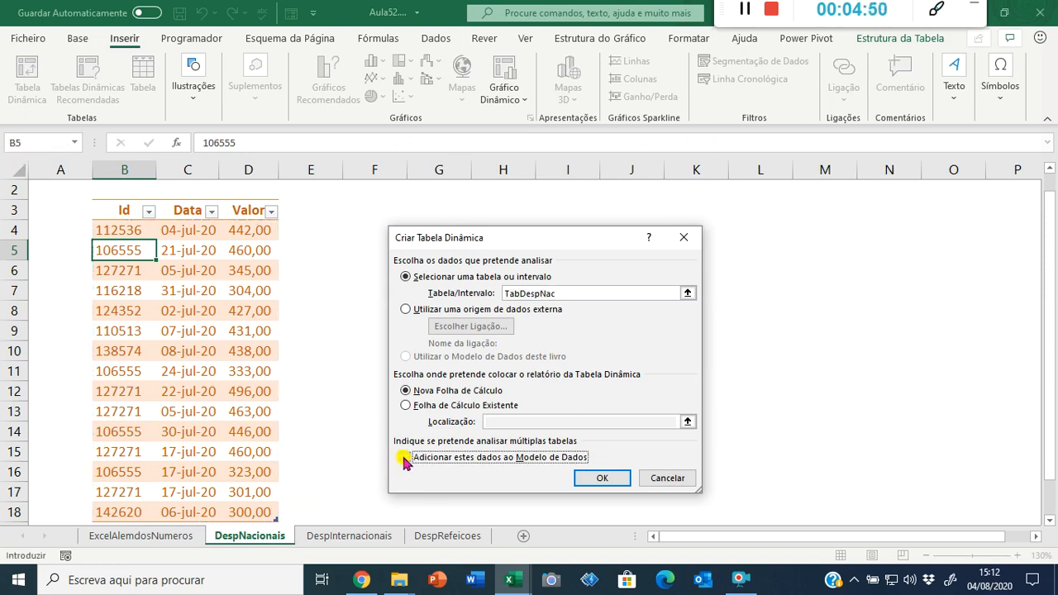
left_click(404, 458)
left_click(602, 479)
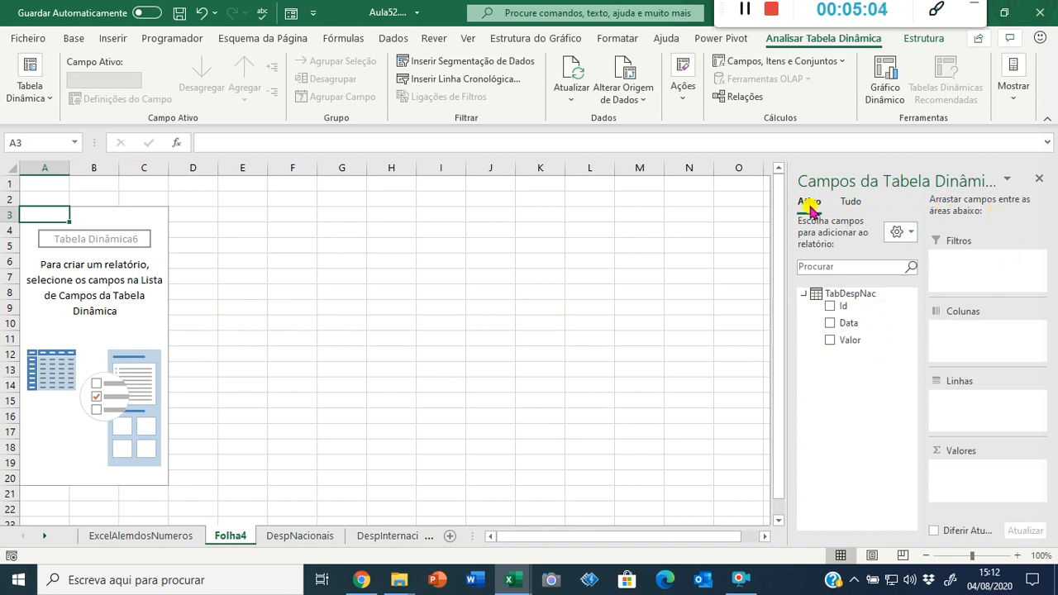
List all workbook tables in the pivot table fields and expand TabDespInter, TabDespNac and TabDespRef to show their fields.
left_click(858, 203)
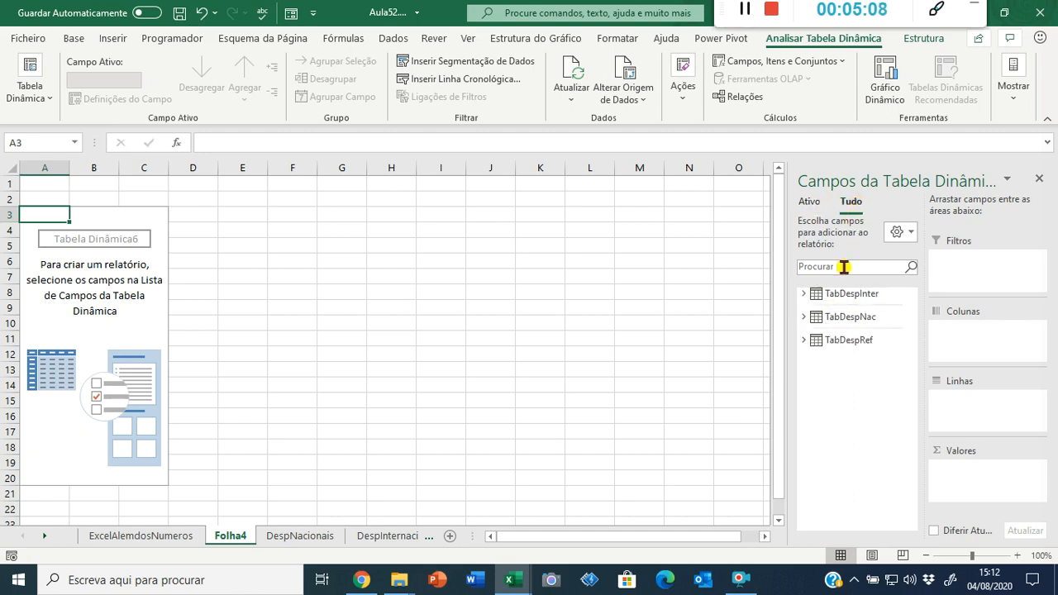
left_click(810, 203)
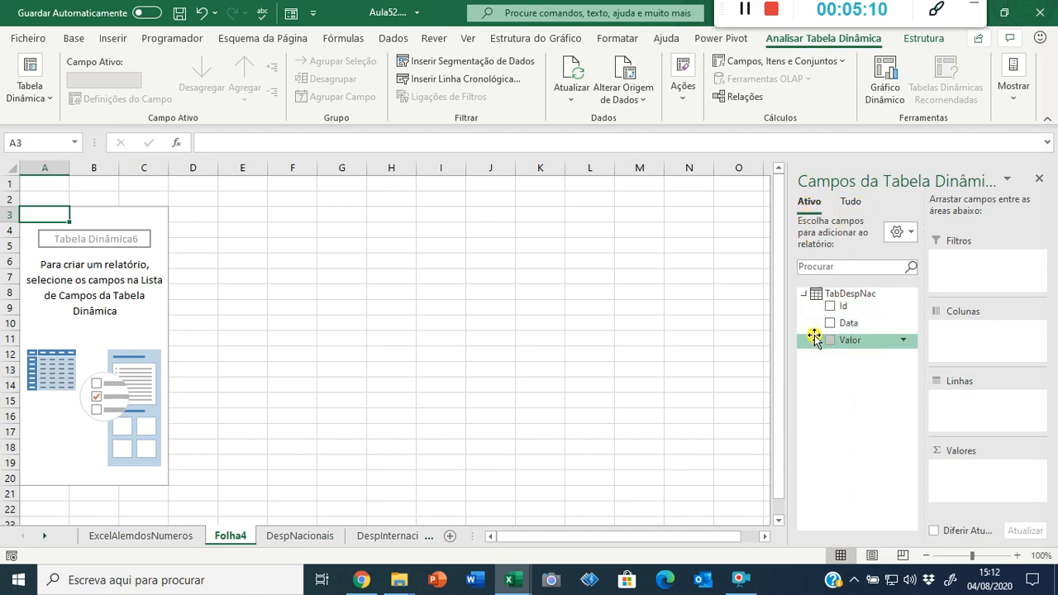
left_click(846, 207)
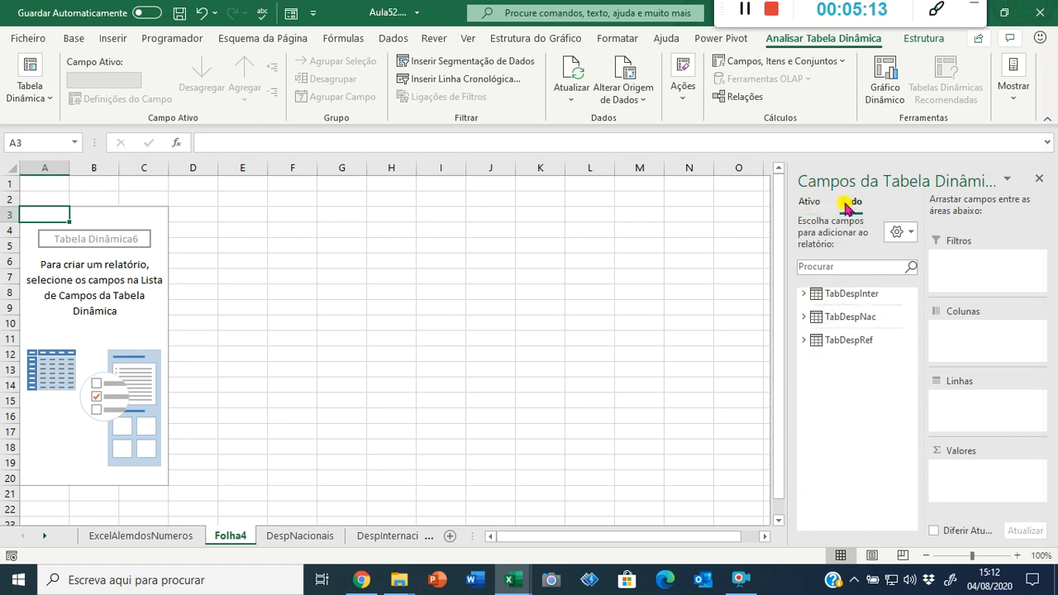
left_click(803, 293)
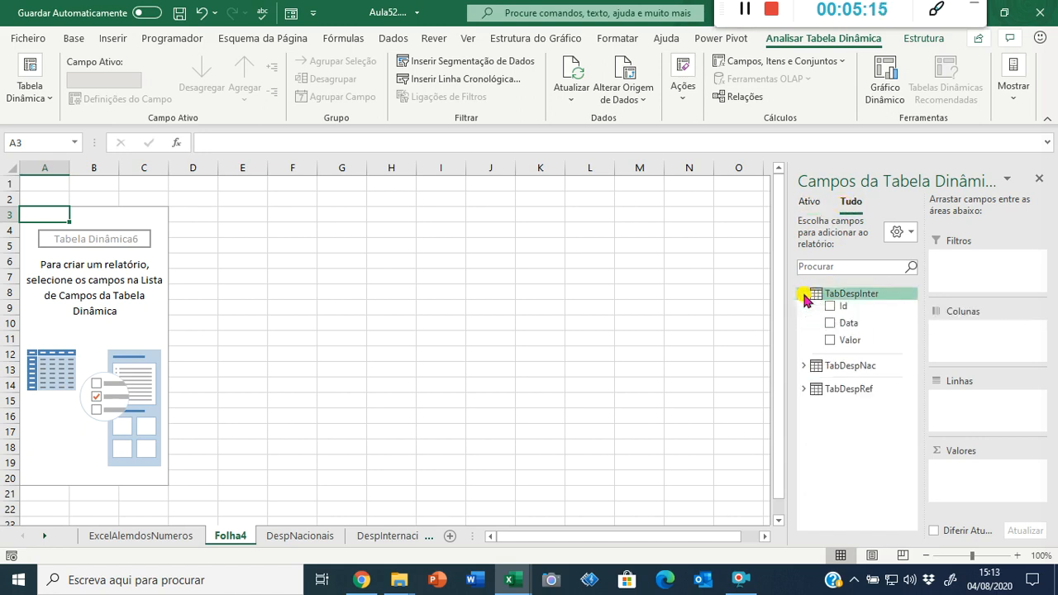
left_click(803, 367)
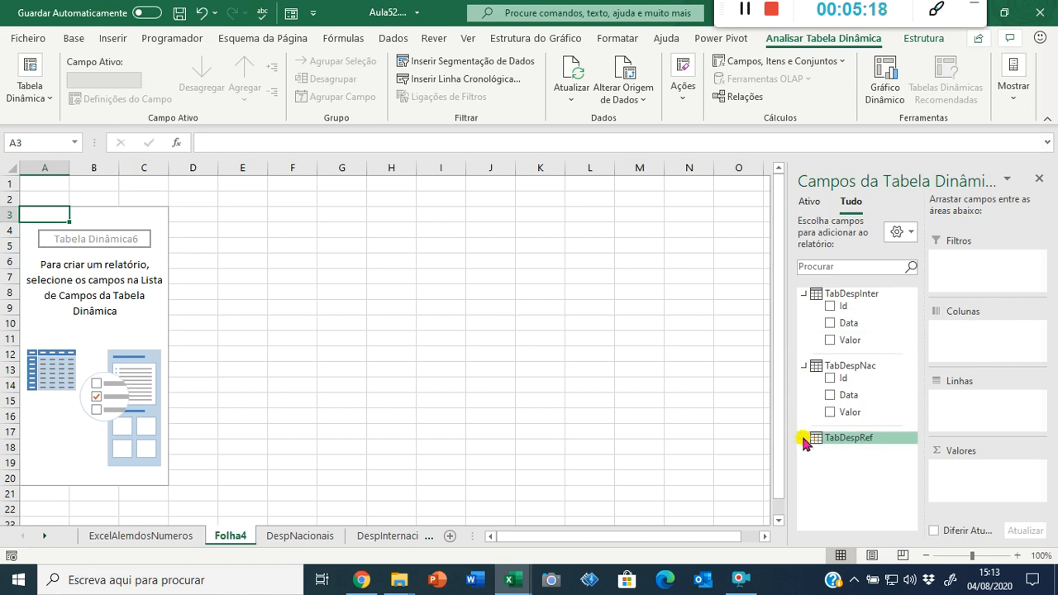
left_click(804, 438)
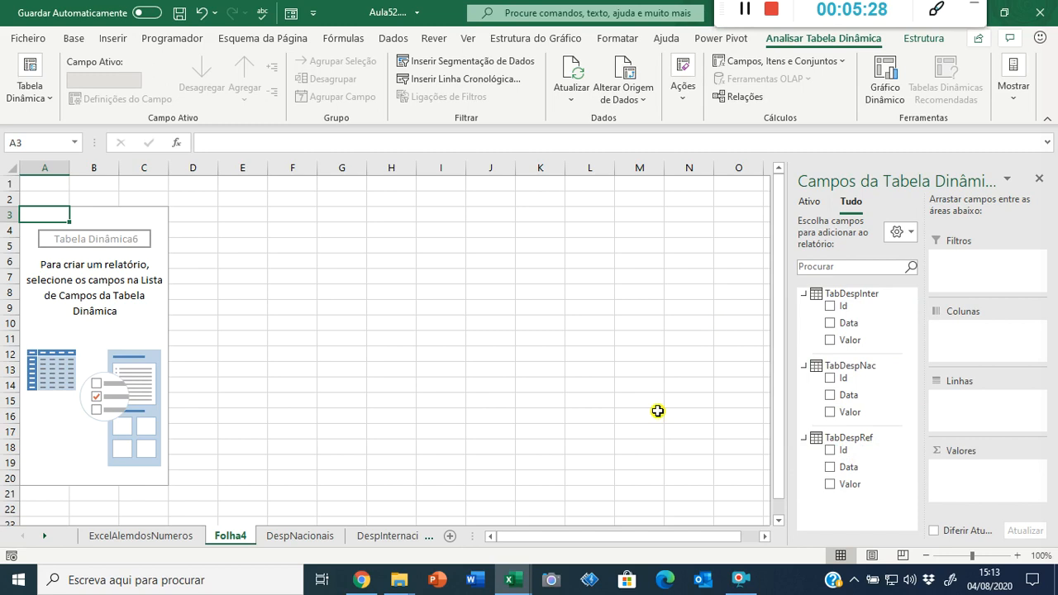
Add the Valor fields of TabDespRef, TabDespNac and TabDespInter to the pivot table's values as sums.
left_click_drag(851, 487, 955, 501)
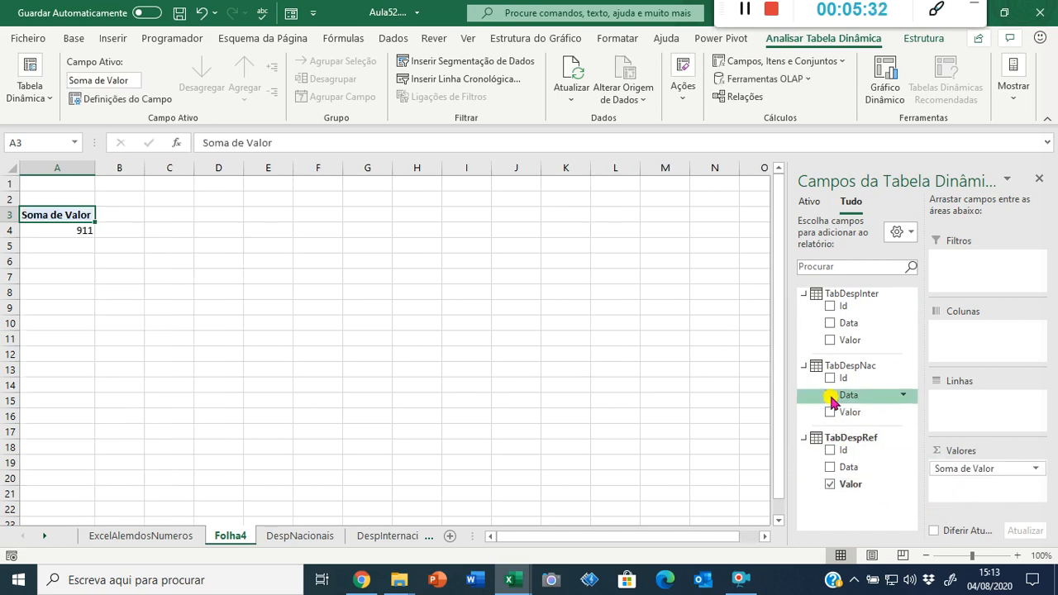
left_click_drag(849, 412, 968, 473)
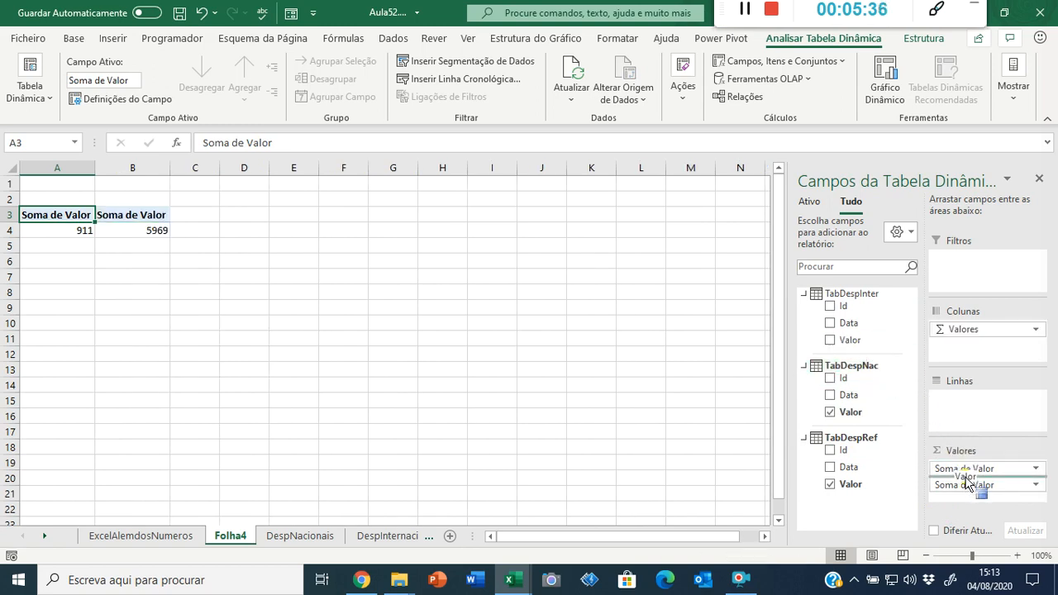
left_click_drag(969, 493, 951, 468)
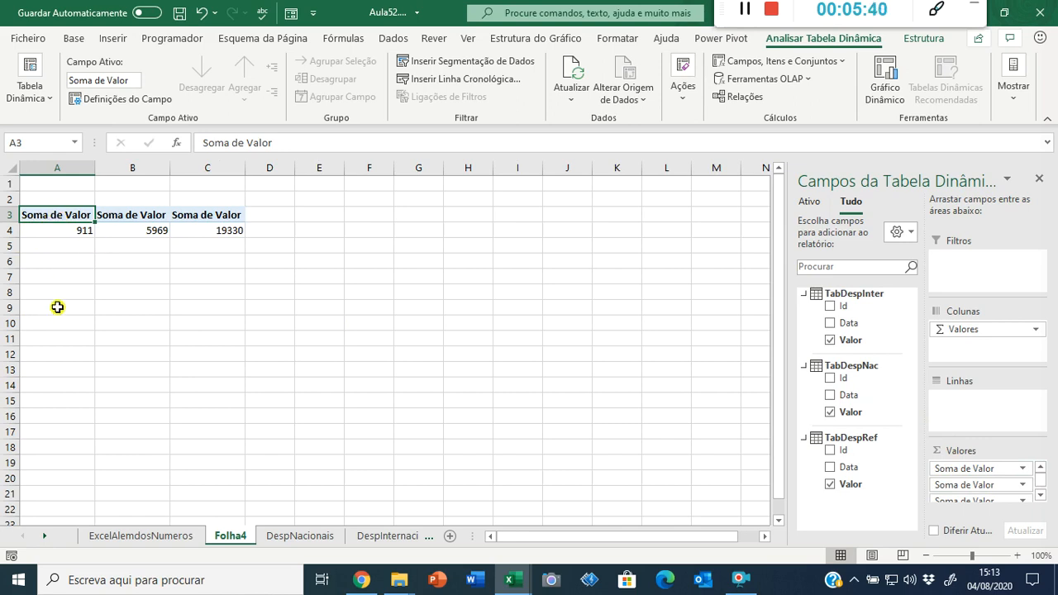
Add the Id field of TabDespInter to the pivot table's rows and run automatic relationship detection.
left_click_drag(845, 305, 929, 405)
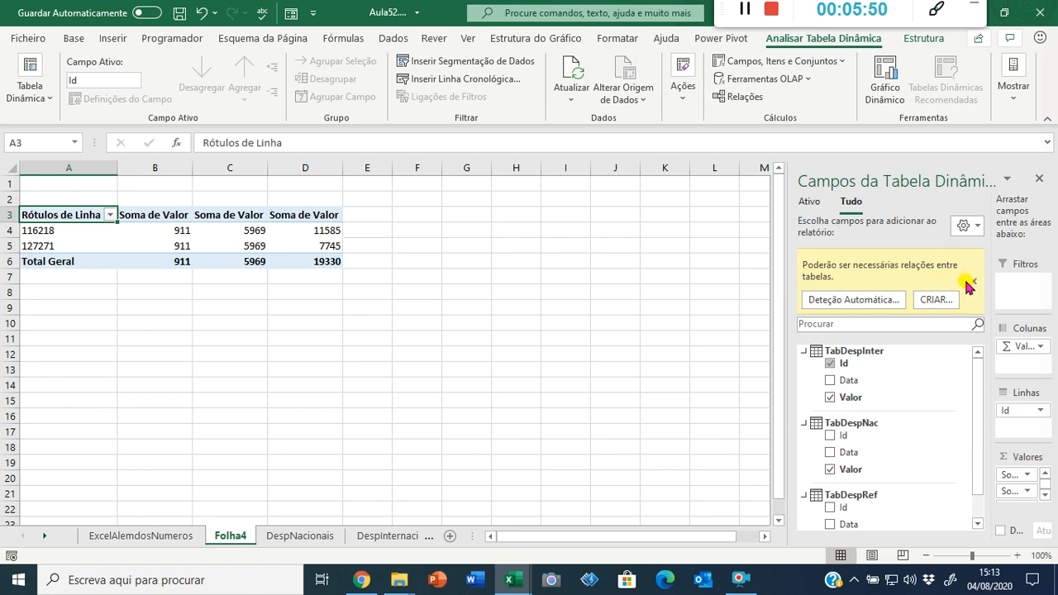
left_click(864, 302)
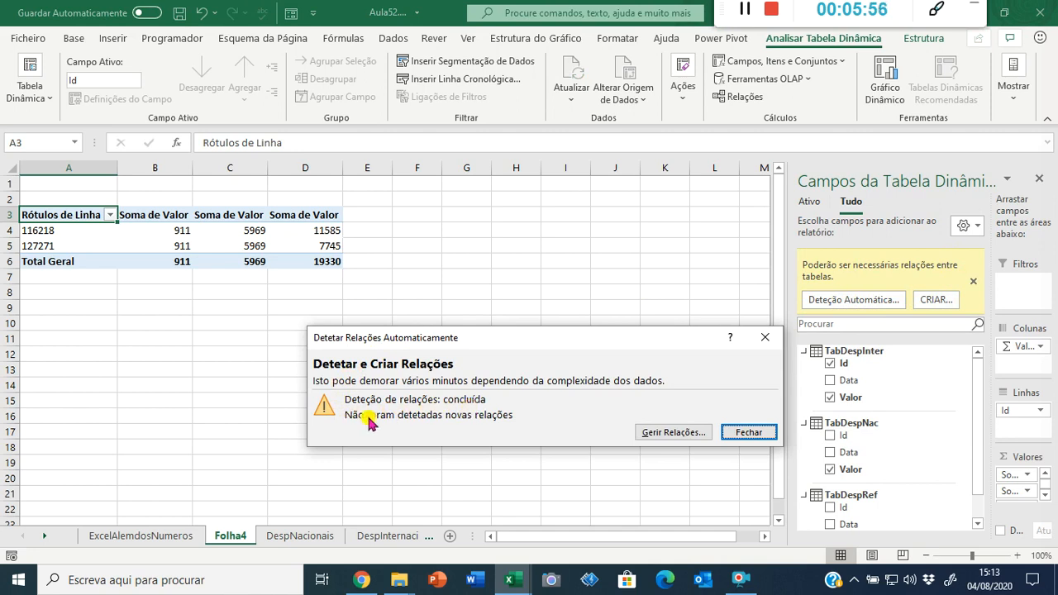
Try to create a relationship from TabDespInter's Id column to the related Id column of TabDespNac.
left_click(689, 433)
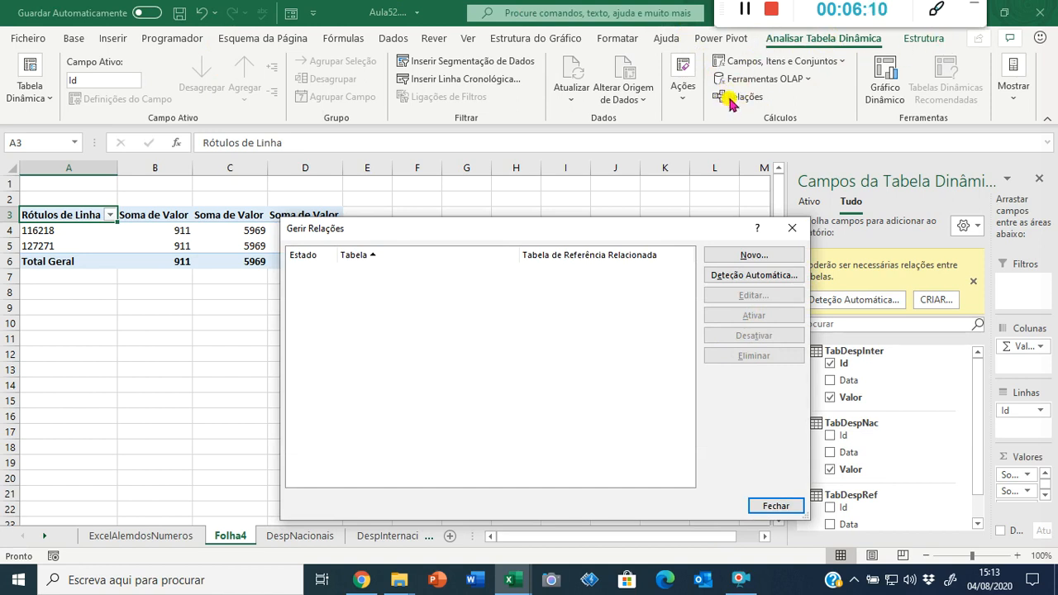
left_click(738, 258)
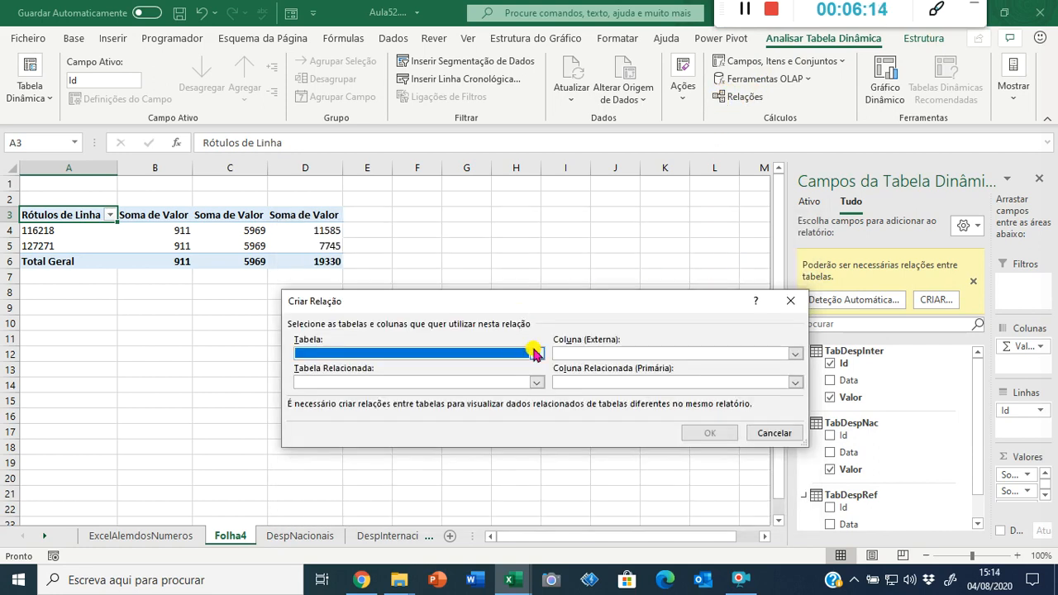
left_click(533, 353)
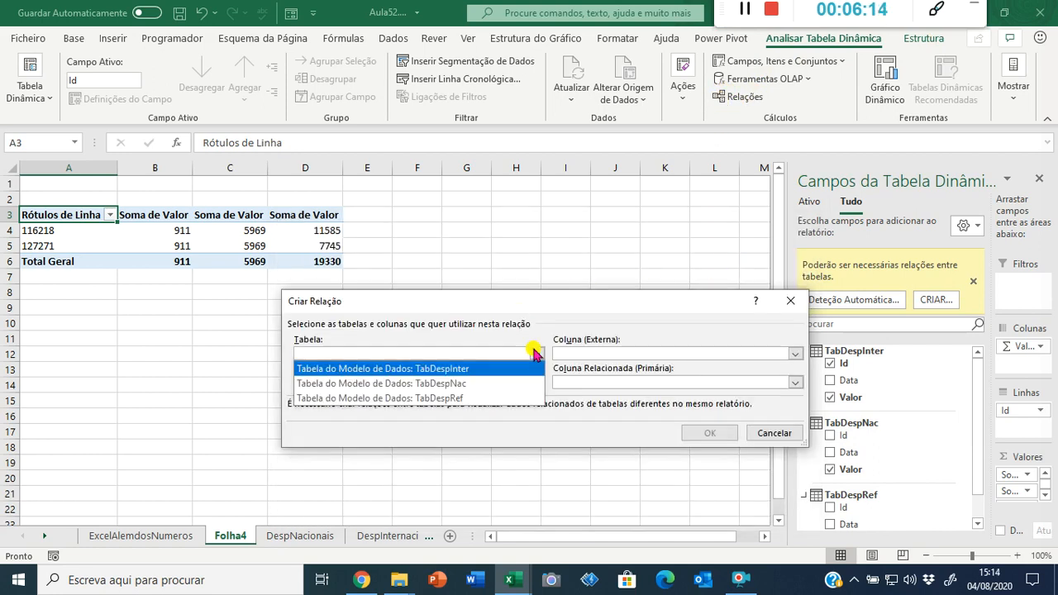
left_click(427, 371)
left_click(582, 352)
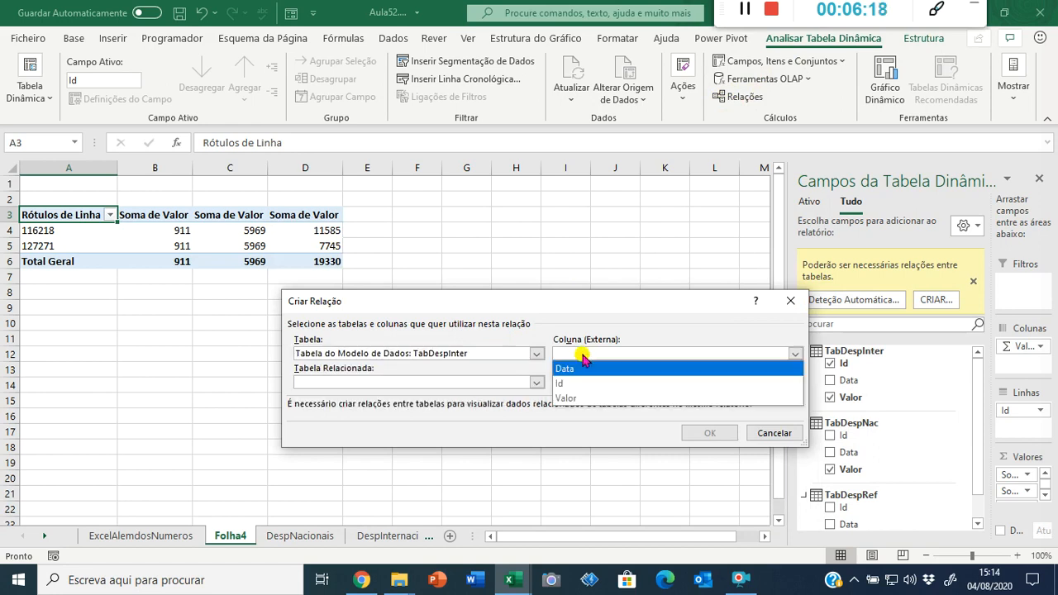
left_click(576, 385)
left_click(492, 384)
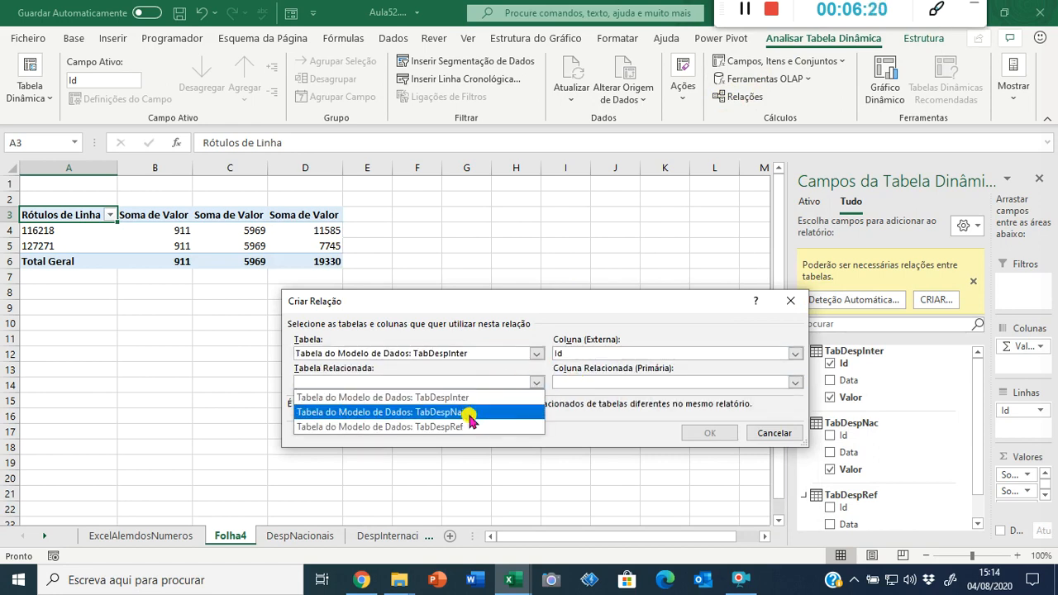
left_click(468, 411)
left_click(579, 384)
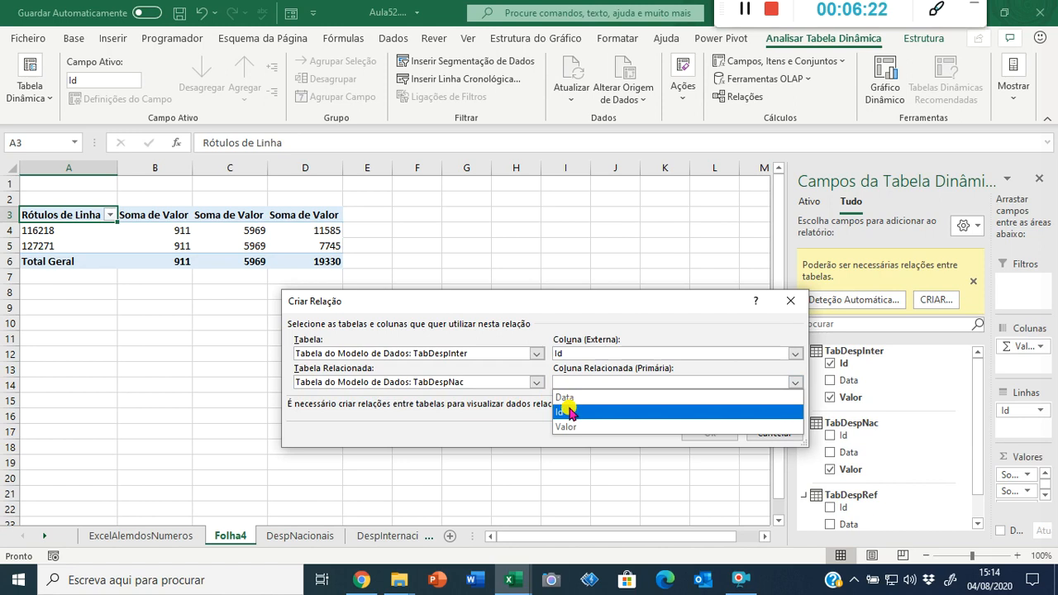
left_click(570, 411)
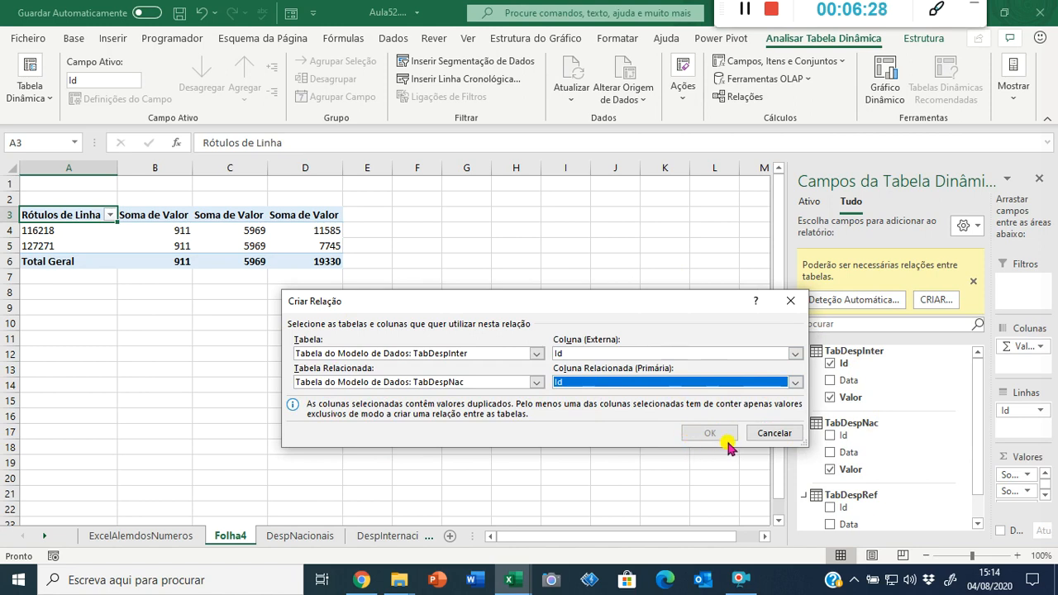
left_click(777, 437)
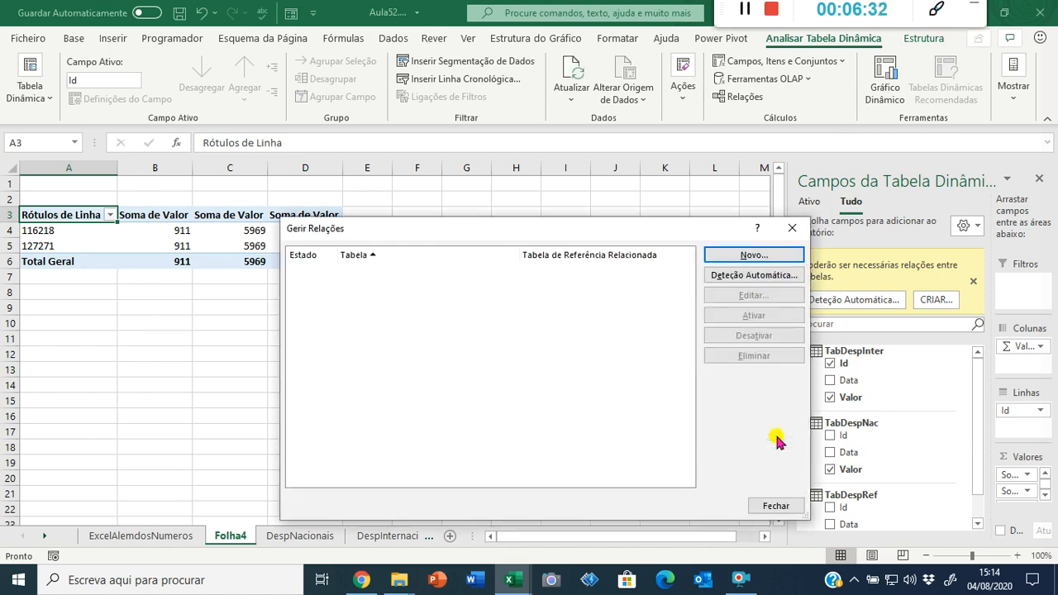
left_click(792, 227)
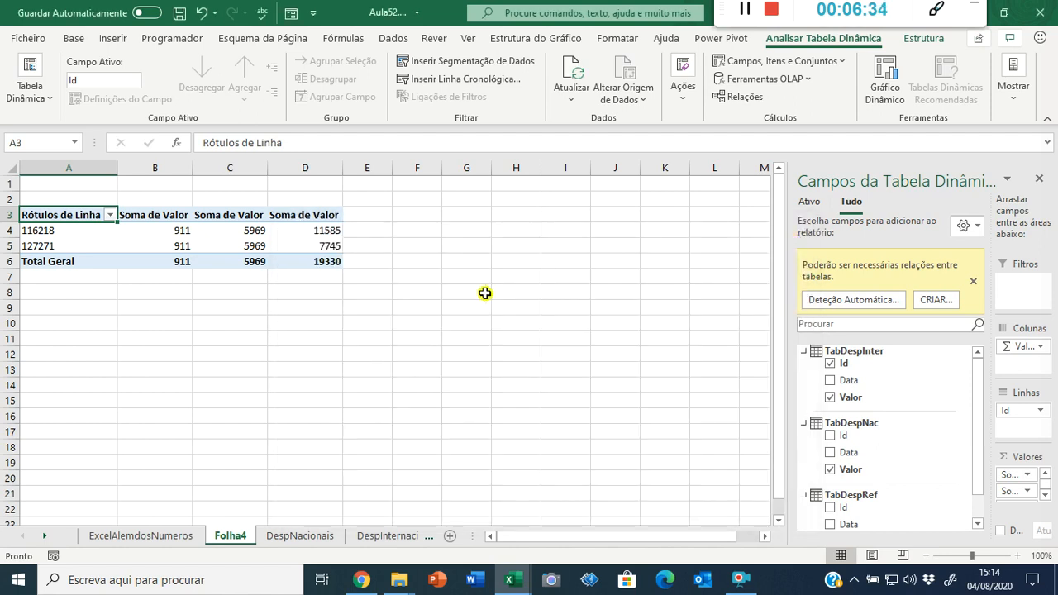
Move the Folha4 sheet to directly after DespRefeicoes.
left_click(470, 298)
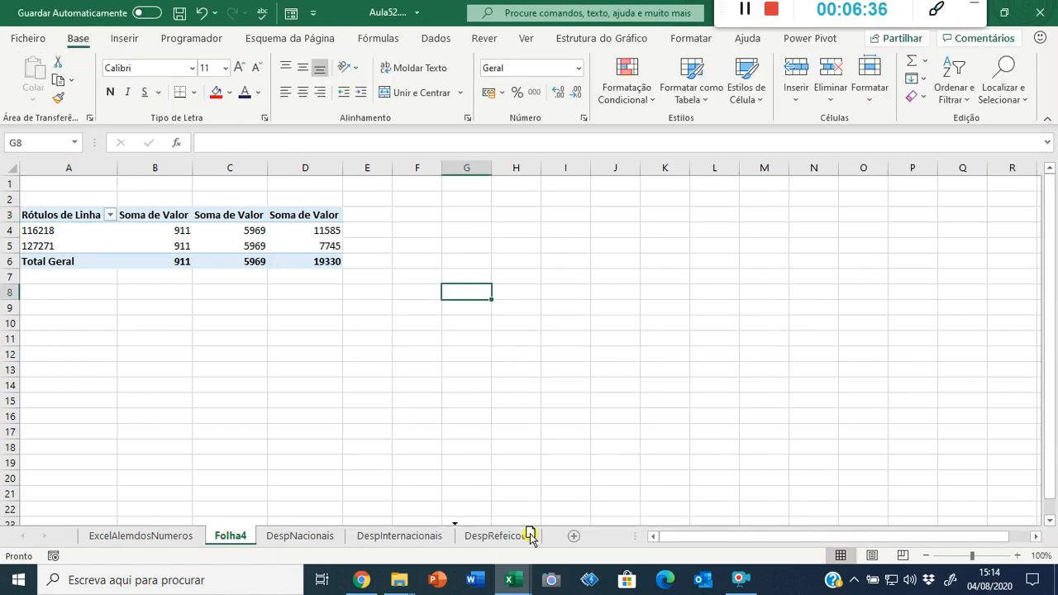
left_click_drag(575, 536, 572, 535)
Check the Id columns on the DespNacionais, DespInternacionais and DespRefeicoes sheets for repeated values.
left_click(262, 536)
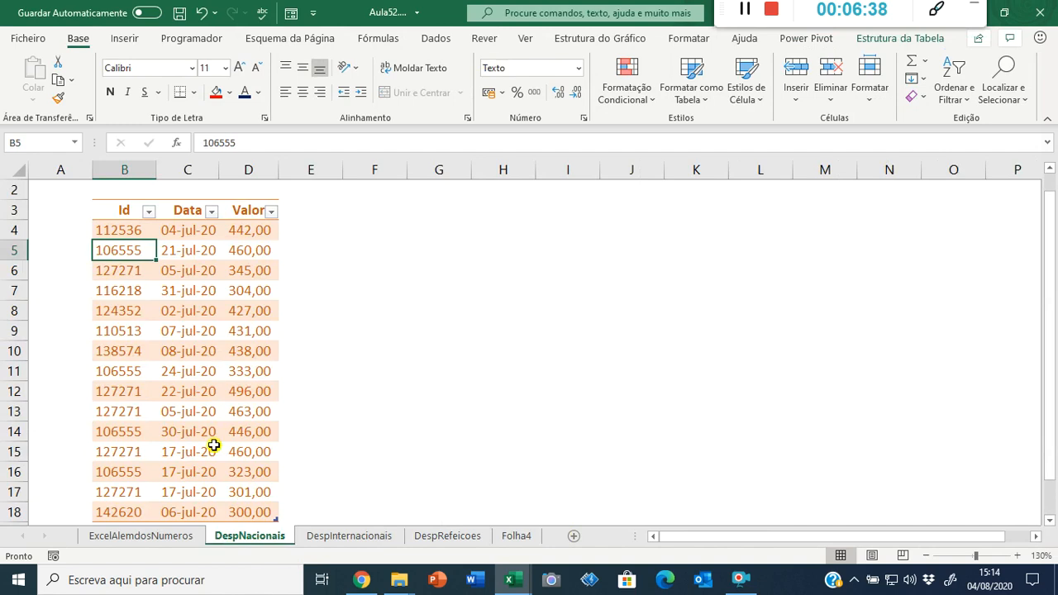
left_click(130, 311)
left_click(142, 369)
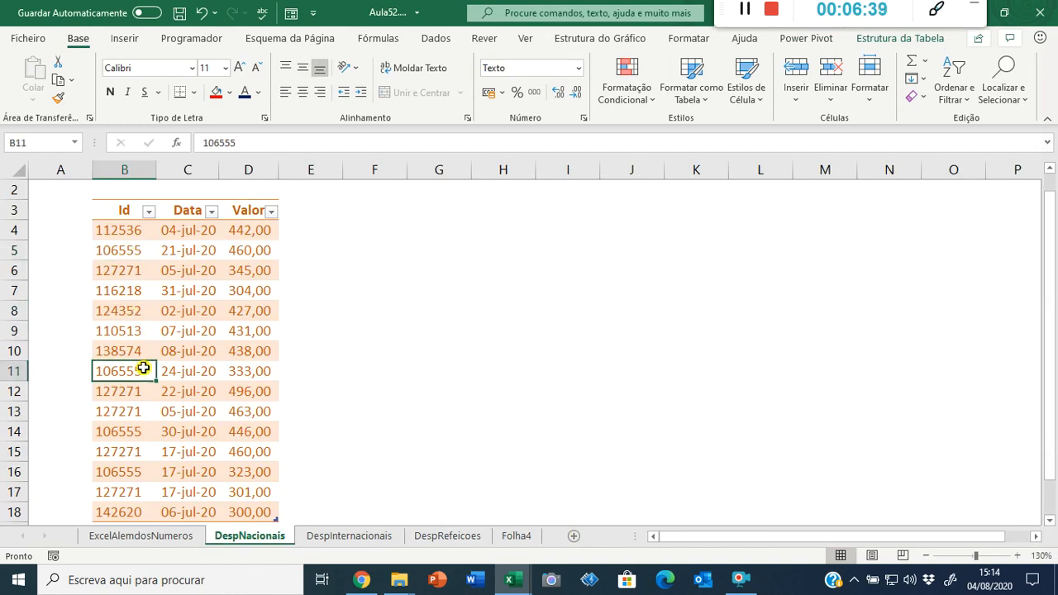
left_click(337, 533)
left_click(436, 538)
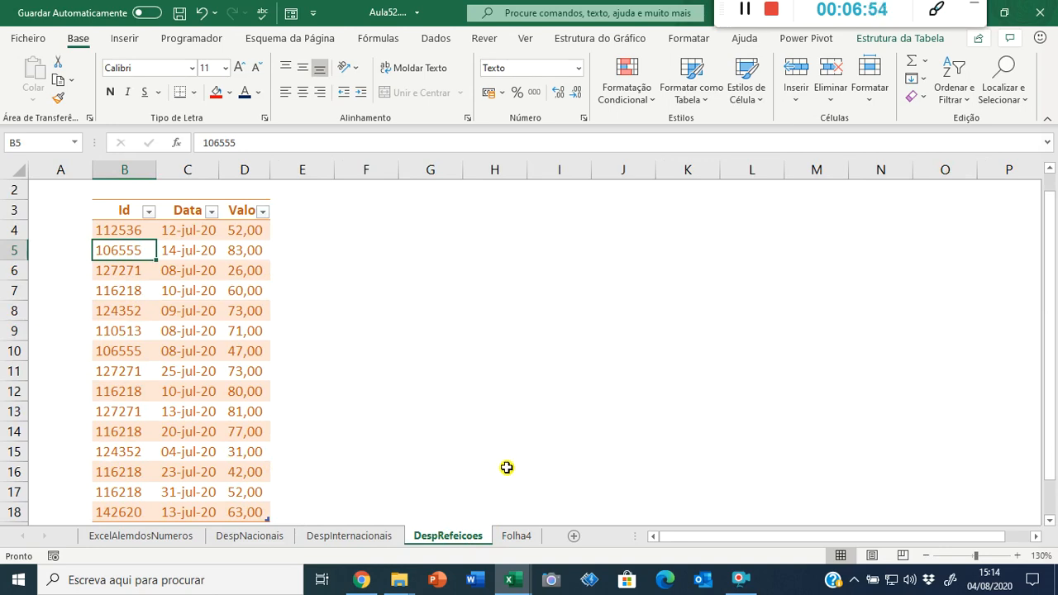
key("Up")
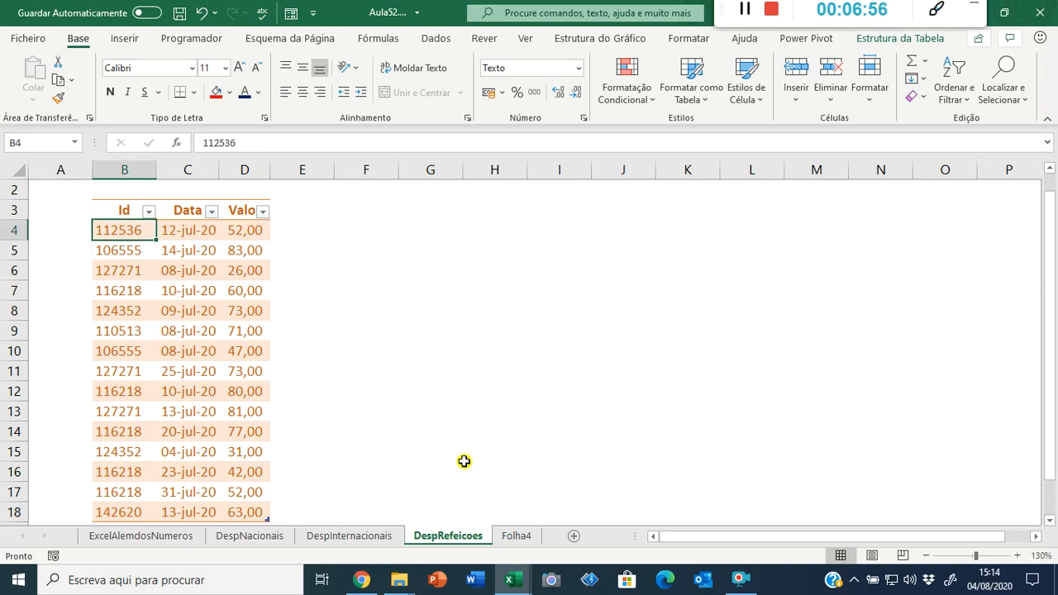
key("Right")
key("Right")
key("Right")
key("Right")
type("=")
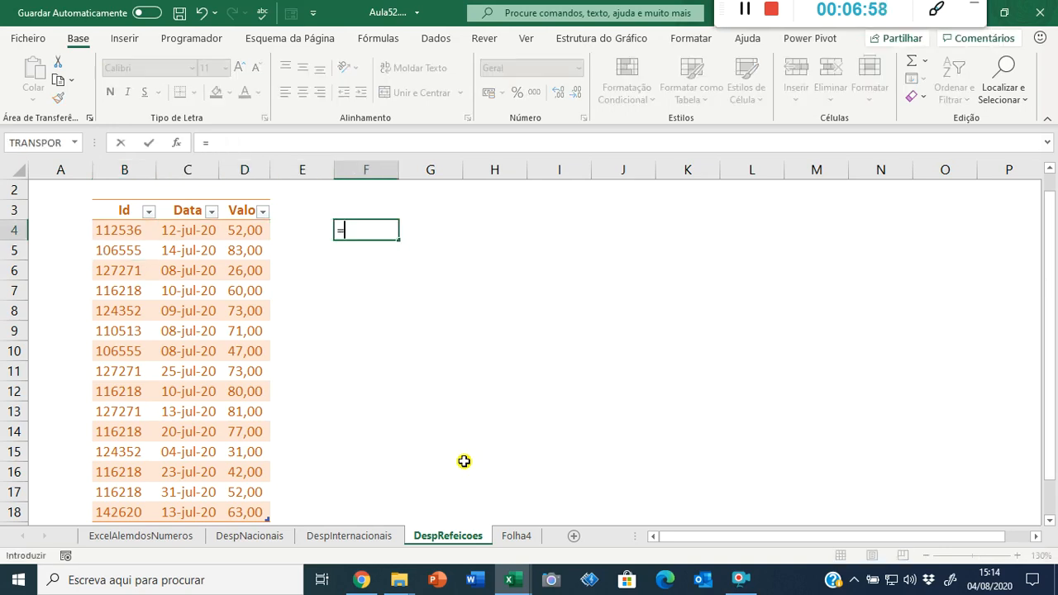
type("contar.se")
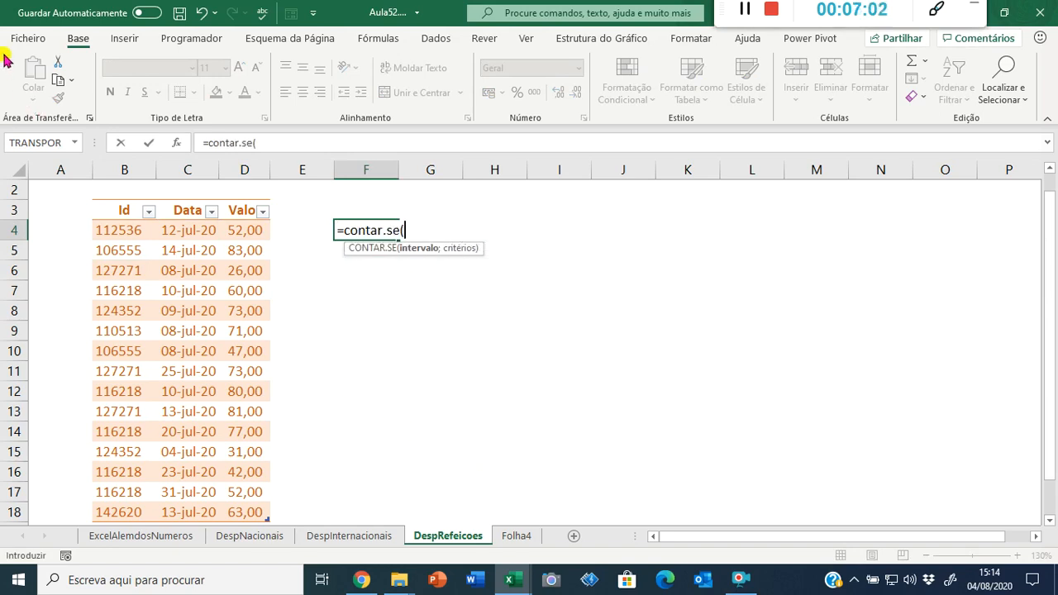
left_click(149, 171)
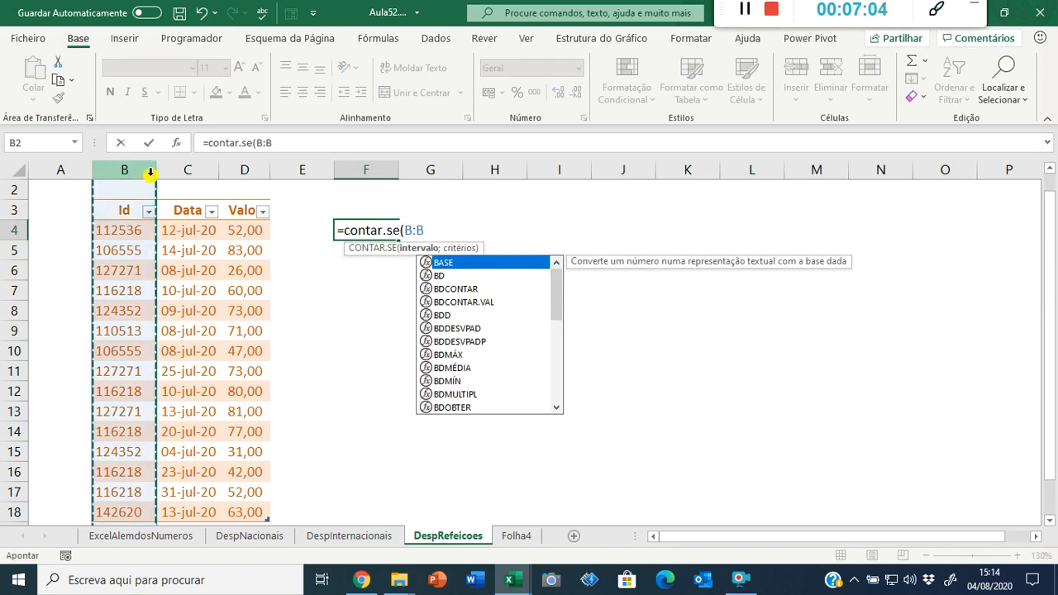
type(";")
key("Left")
key("Left")
key("Left")
key("Left")
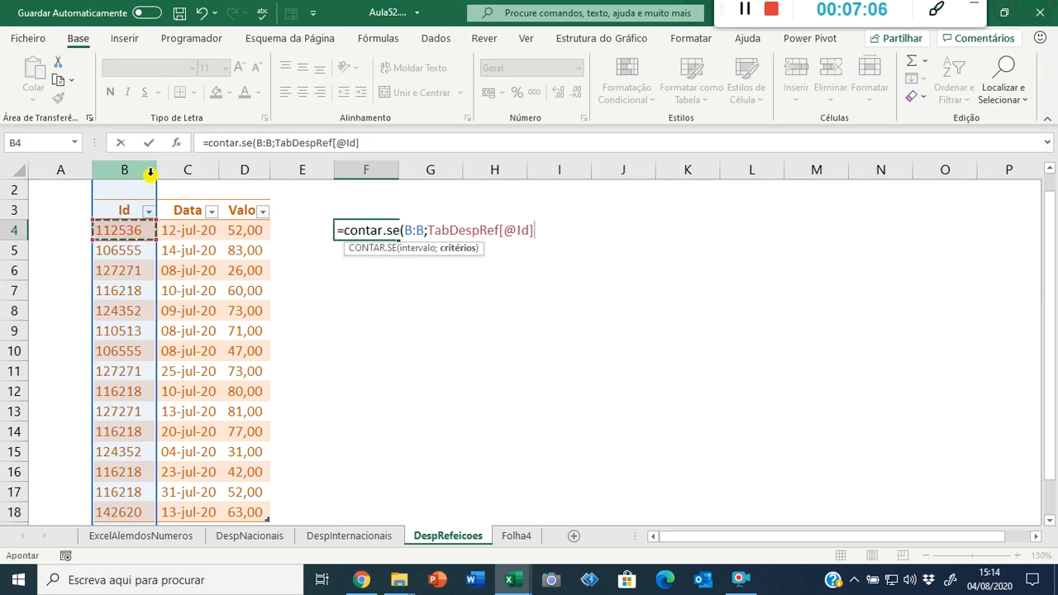
key("Return")
Copy the CONTAR.SE formula from F4 down through F5:F18 on DespRefeicoes.
key("Up")
key("ctrl+c")
key("Down")
key("shift+Down")
key("shift+Down")
key("shift+Down")
key("shift+Down")
key("shift+Down")
key("shift+Down")
key("shift+Down")
key("shift+Down")
key("shift+Down")
key("shift+Down")
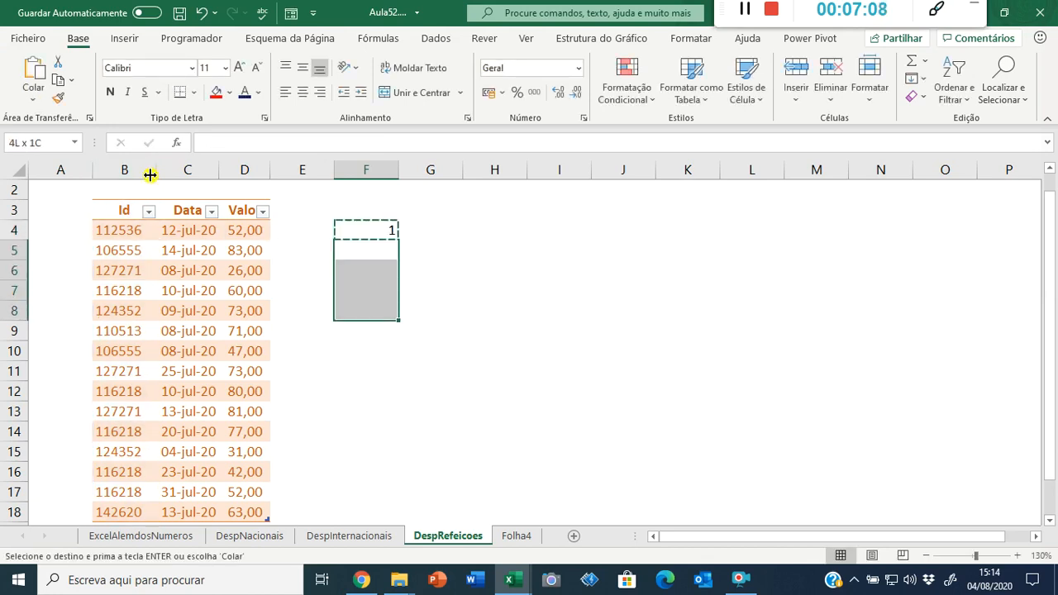
key("shift+Down")
key("shift+Down")
key("shift+Down")
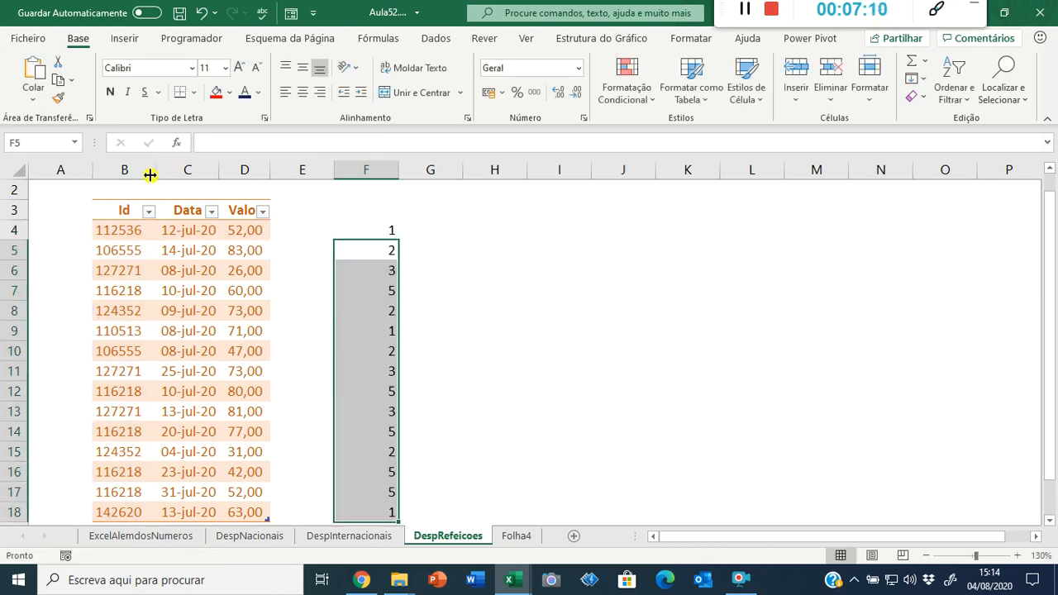
key("Return")
Inspect the count formula in F7 and select the matching Ids in B7, B12, B14, B16 and B17.
key("Up")
key("Down")
key("Down")
key("Down")
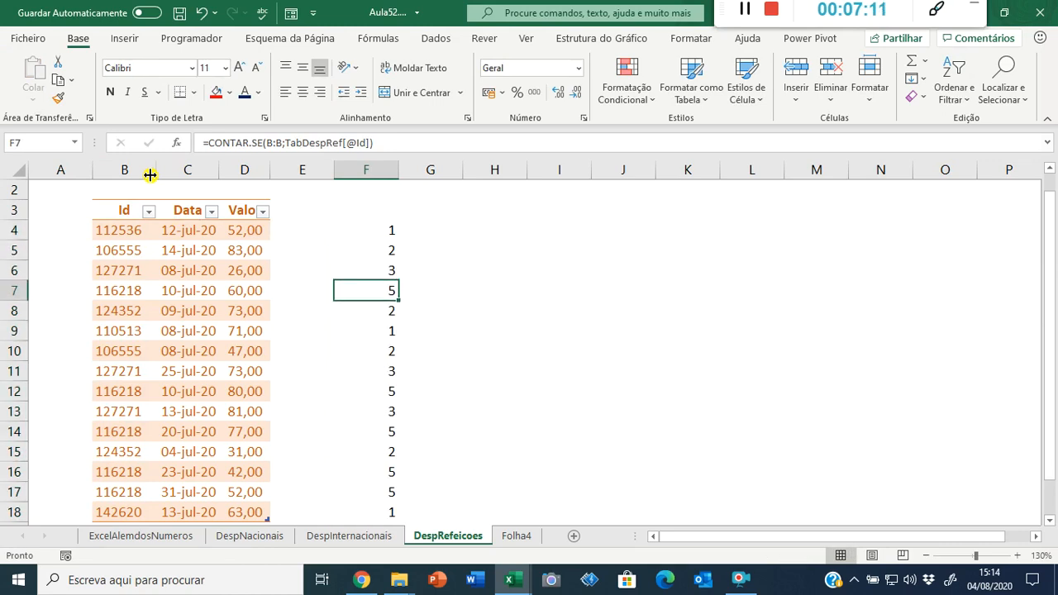
key("F2")
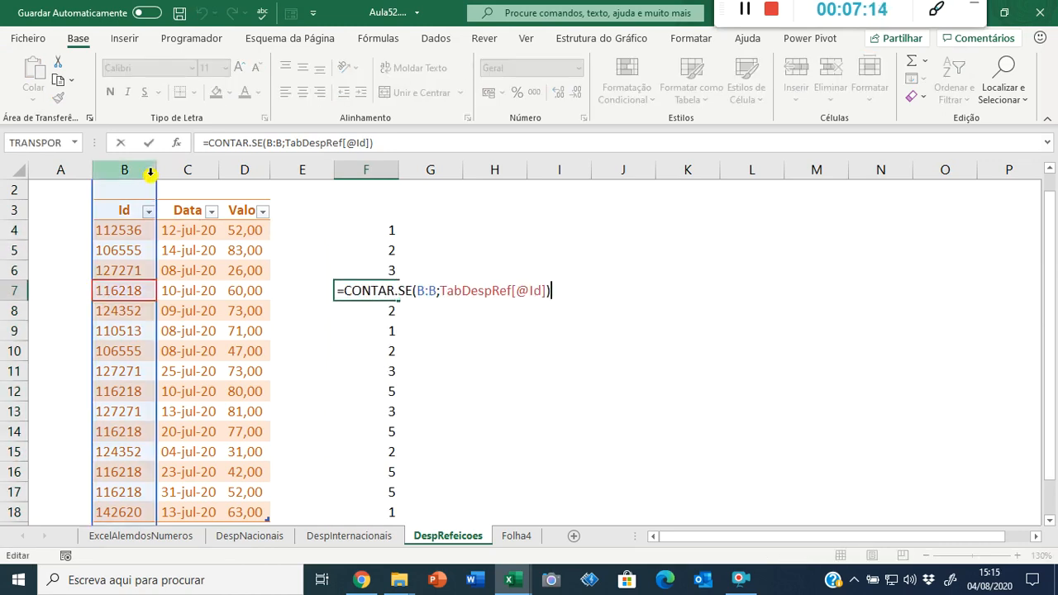
key("Escape")
left_click(134, 292)
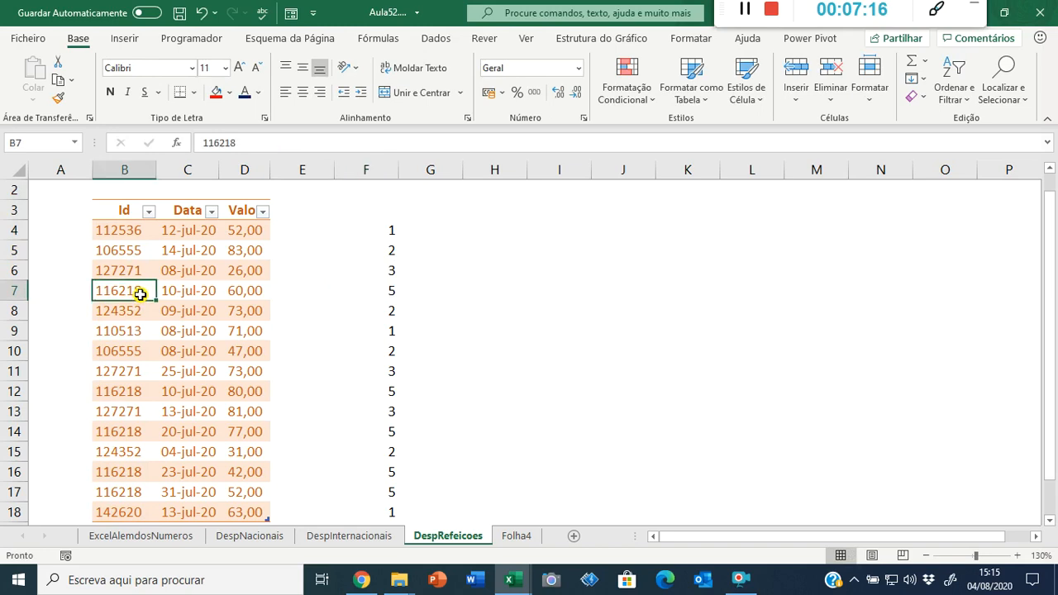
left_click(139, 391, "ctrl")
left_click(138, 432, "ctrl")
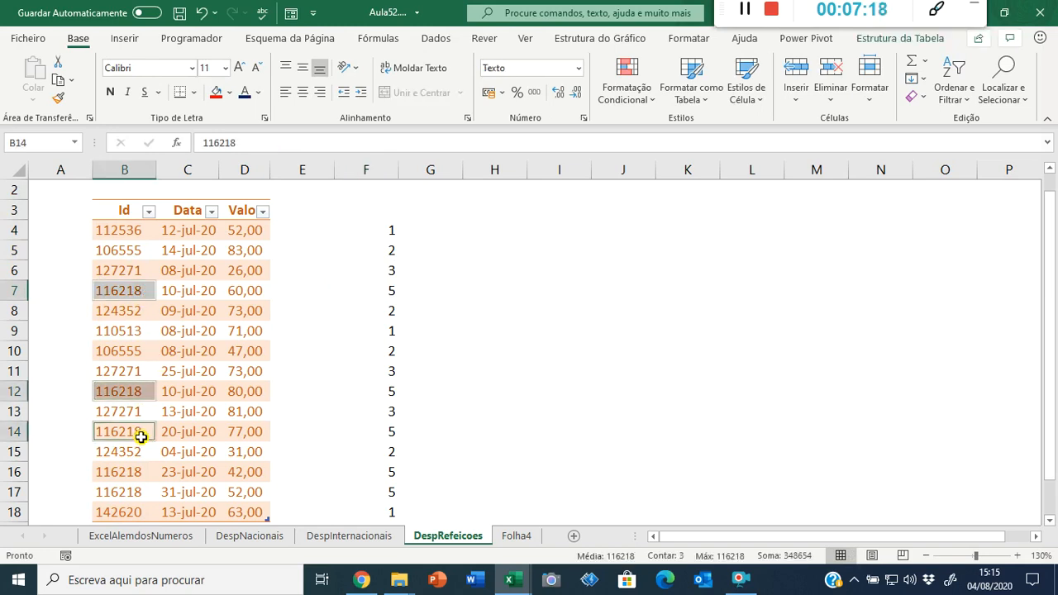
left_click(135, 470, "ctrl")
left_click(135, 493, "ctrl")
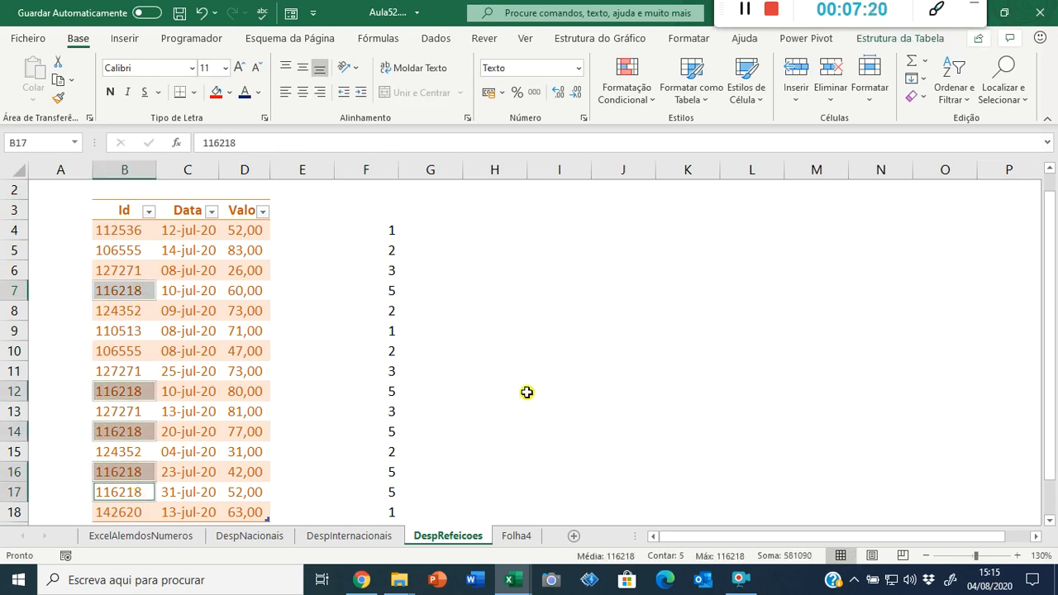
left_click(380, 181)
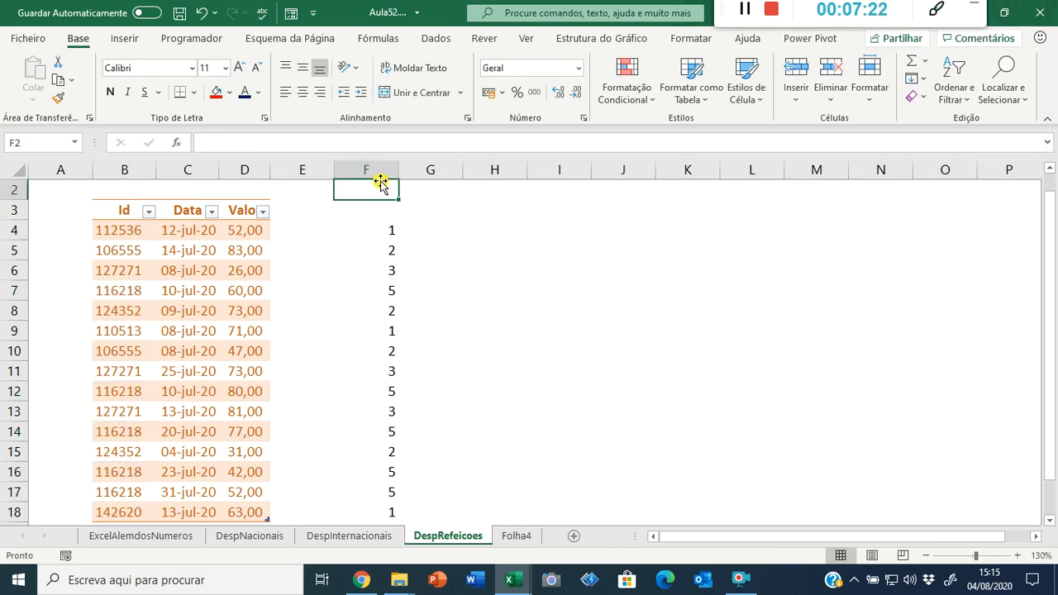
left_click(377, 170)
key("ctrl+c")
key("ctrl+Page_Up")
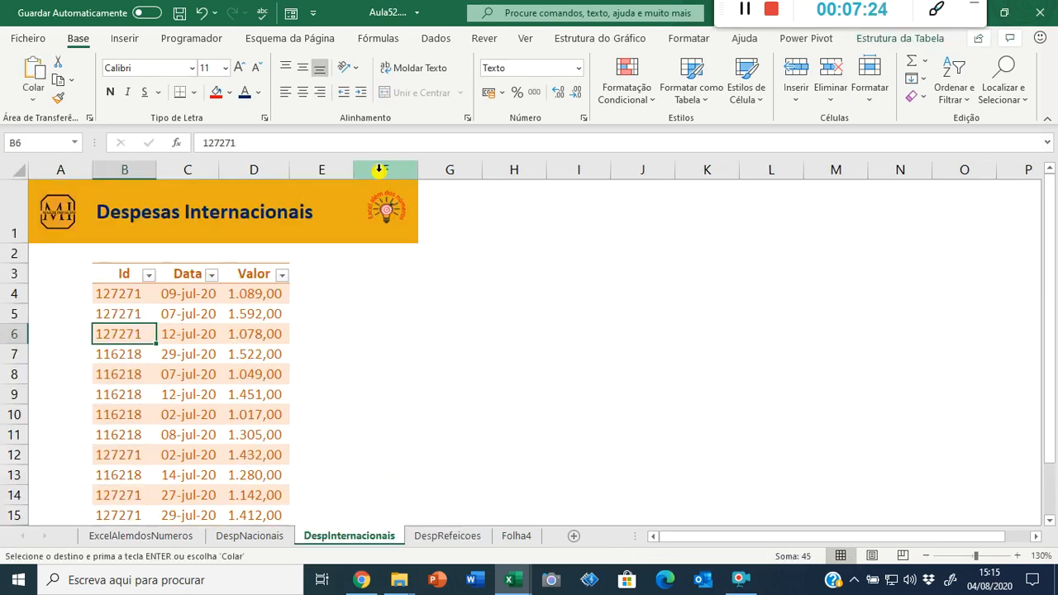
key("ctrl+Page_Down")
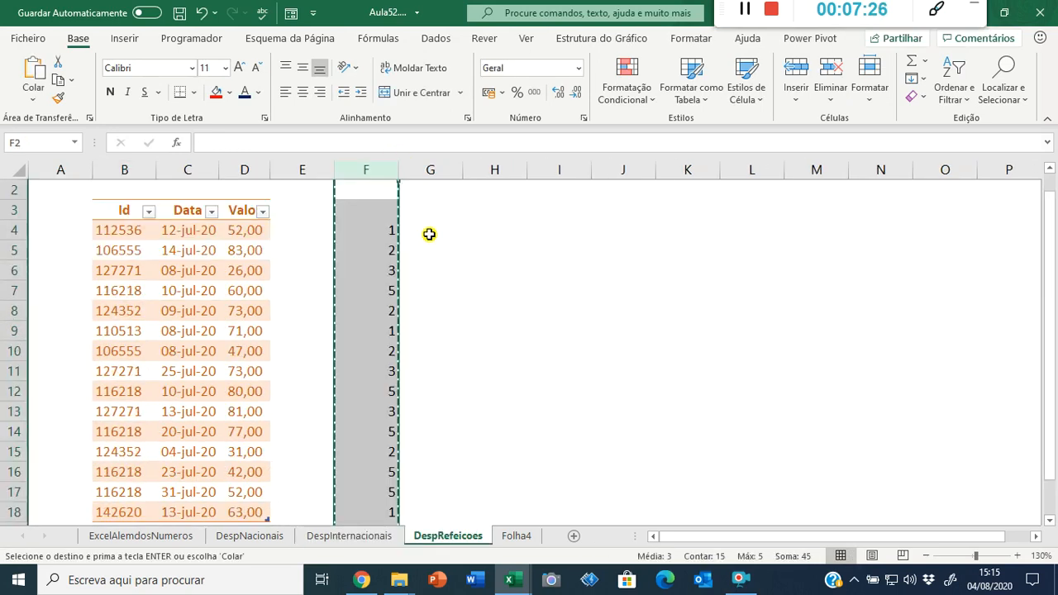
key("Escape")
Copy the count formulas in F4:F18 of DespRefeicoes to the DespInternacionais sheet starting at F4.
left_click(392, 289)
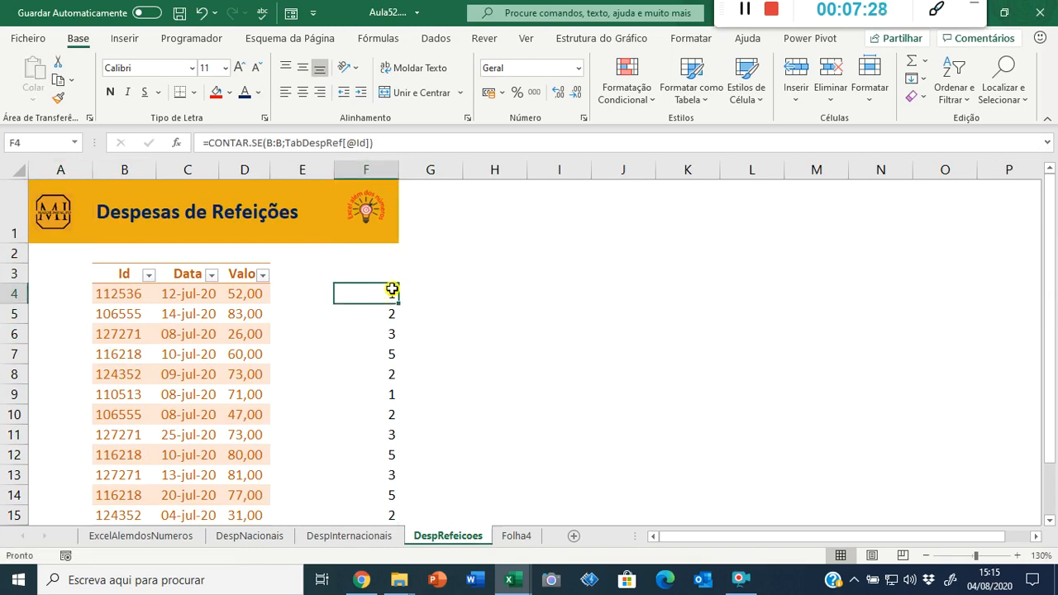
key("ctrl+shift+Down")
key("ctrl+c")
key("ctrl+Home")
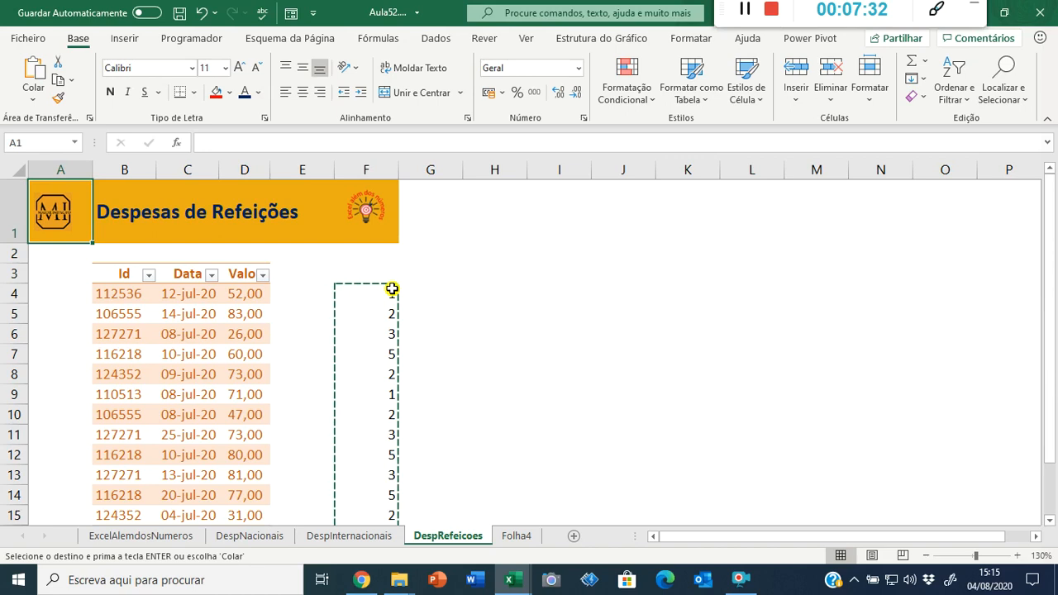
left_click(334, 536)
left_click(392, 273)
left_click(408, 299)
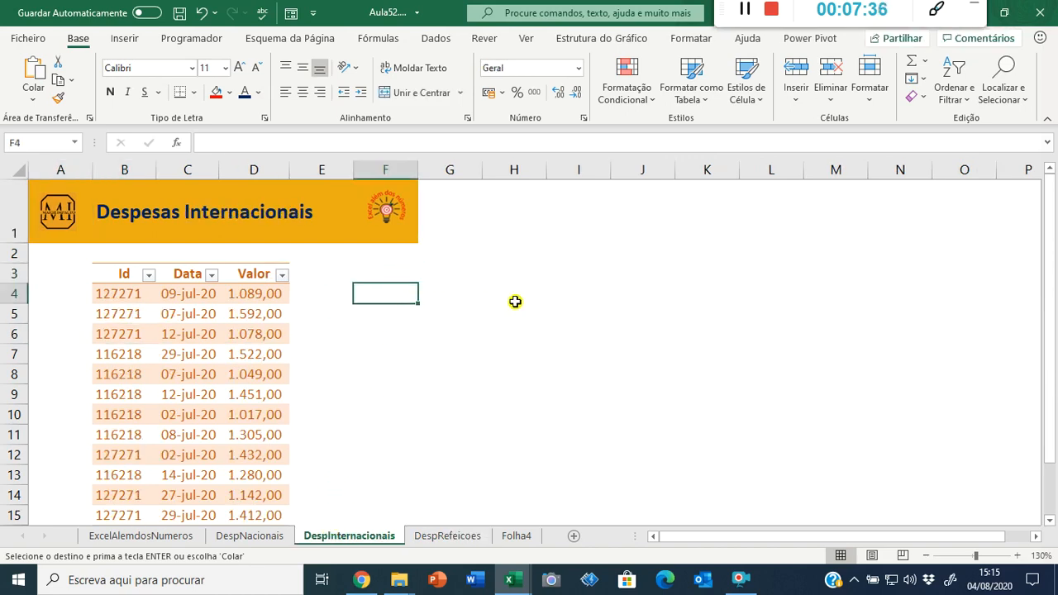
key("ctrl+v")
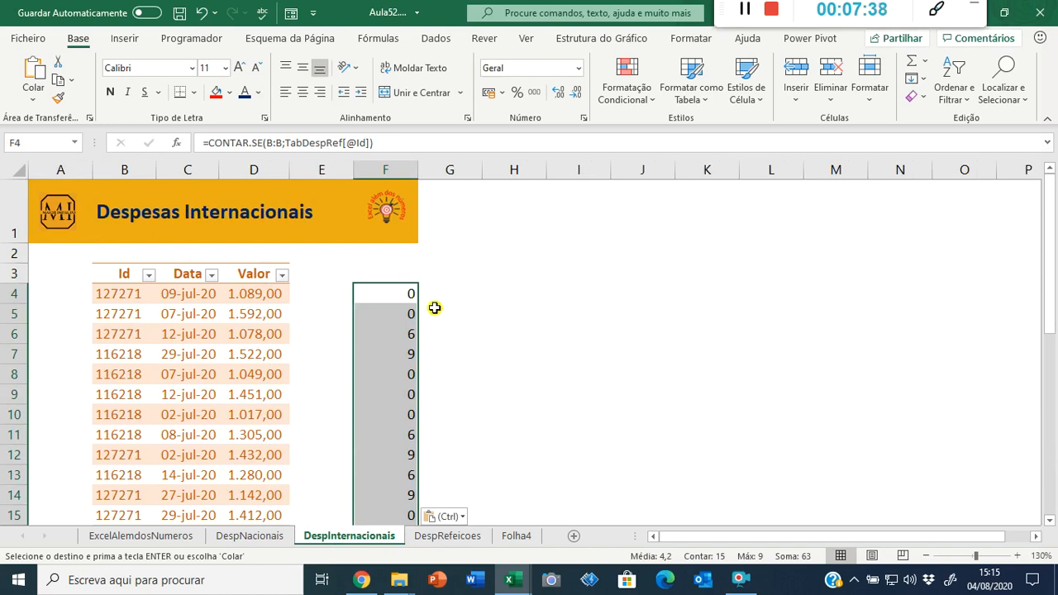
left_click(401, 299)
key("F2")
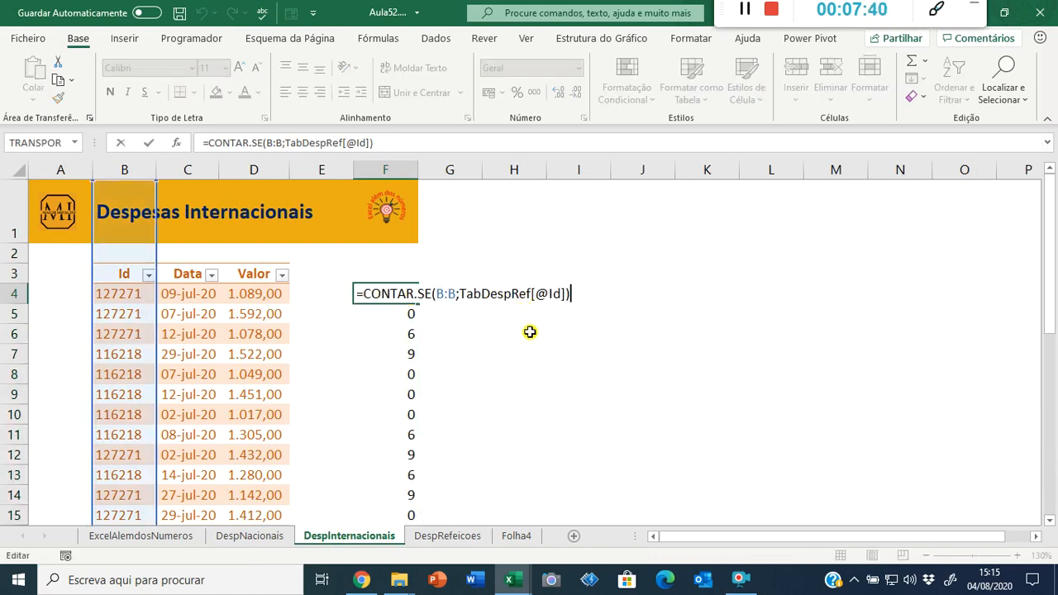
left_click_drag(461, 293, 561, 296)
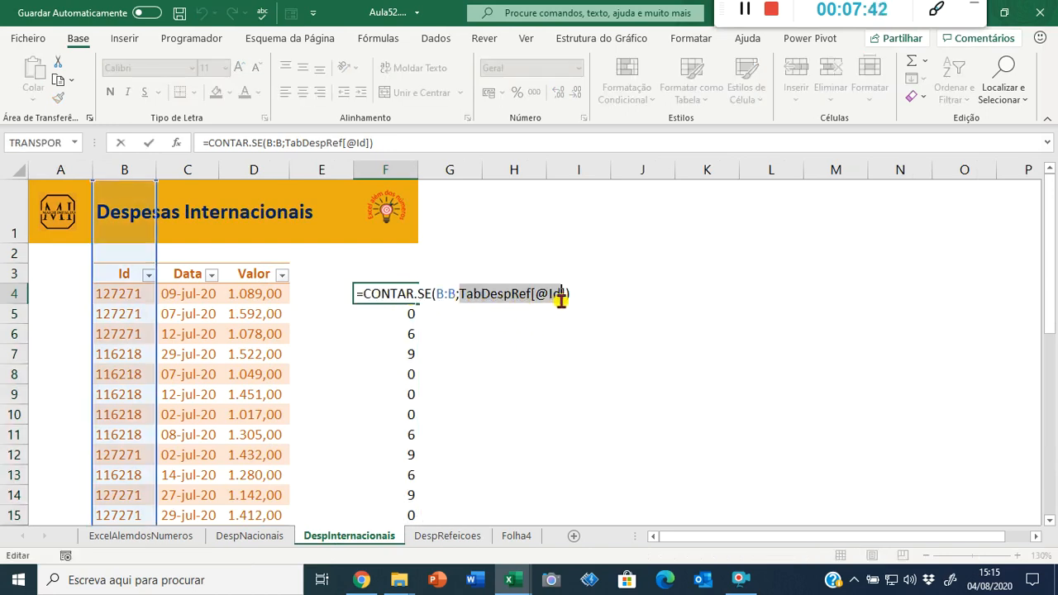
left_click(126, 295)
key("Return")
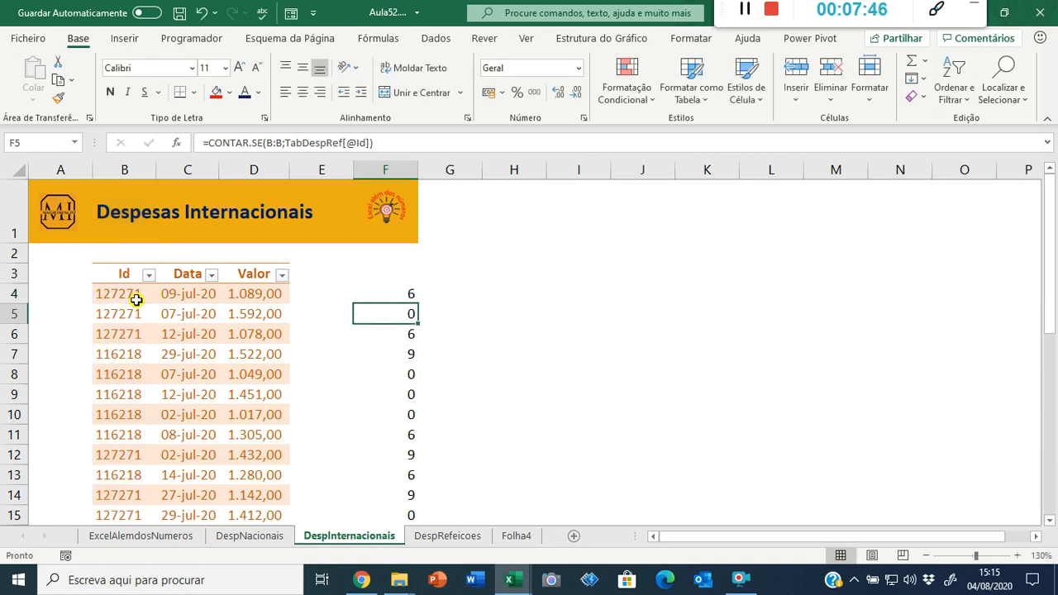
Copy the corrected CONTAR.SE formula from F4 over F5:F18 on DespInternacionais.
key("Up")
key("ctrl+c")
key("Down")
key("ctrl+shift+Down")
key("Return")
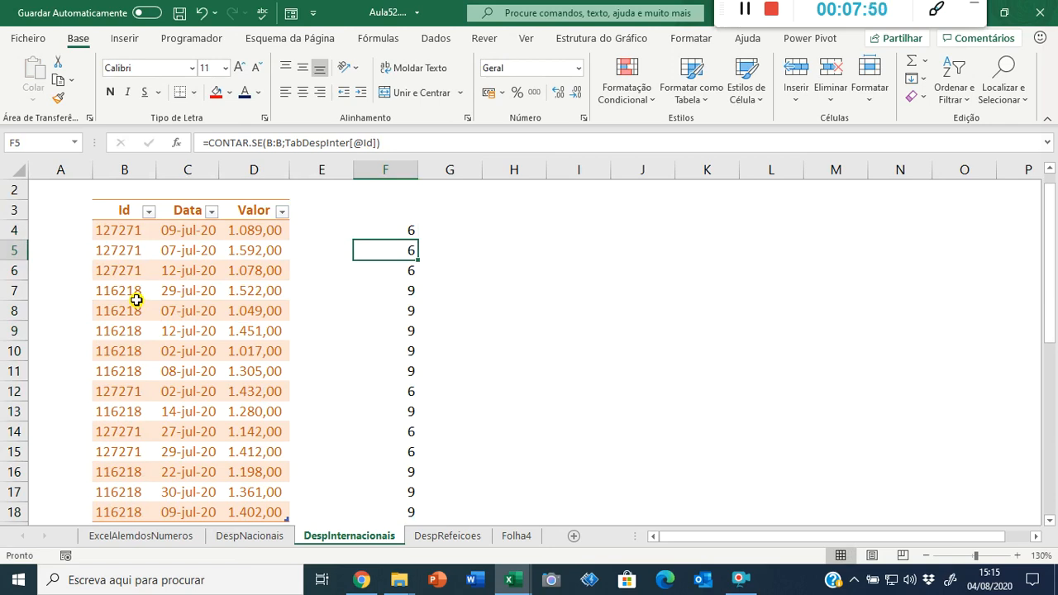
key("Up")
Examine the Id column of the DespNacionais sheet for Ids that occur more than once.
key("ctrl+Page_Up")
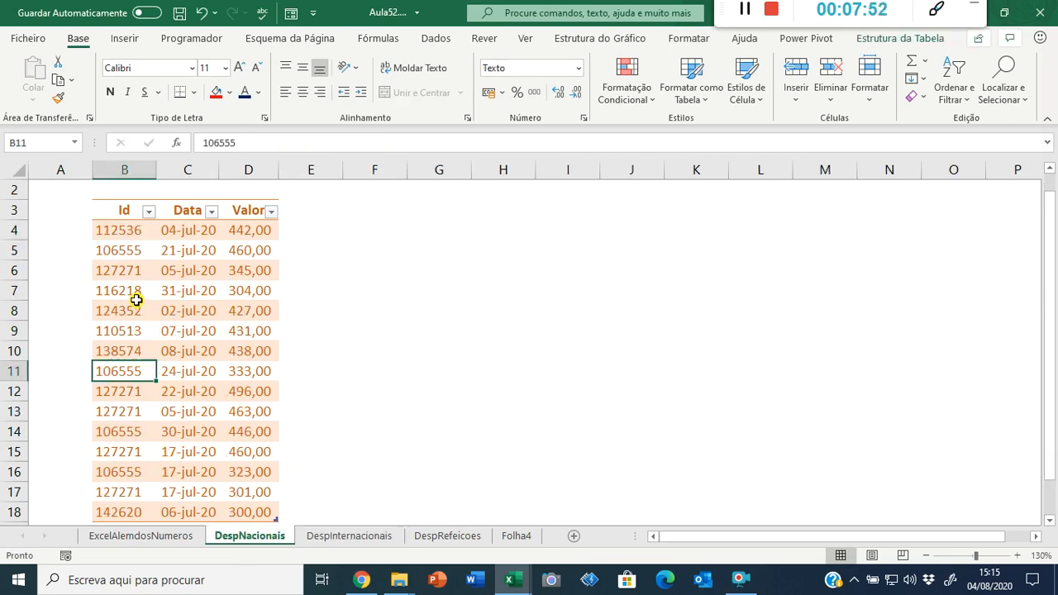
key("Up")
key("Up")
left_click_drag(149, 393, 147, 413)
left_click(134, 448)
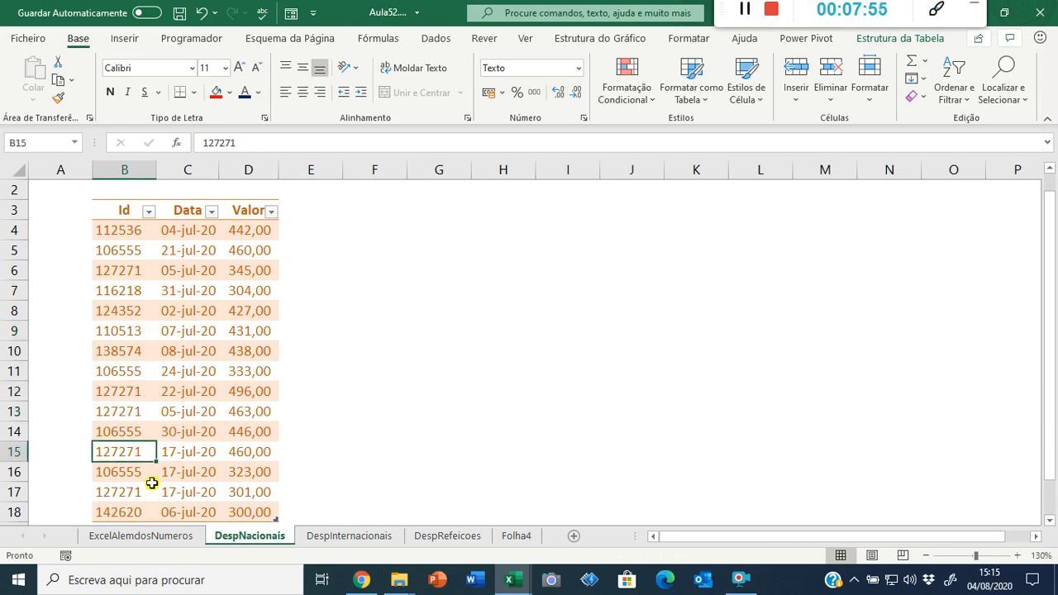
left_click(147, 488)
Add a new worksheet, place it between DespRefeicoes and Folha4, and name it Cadastro.
left_click(514, 535)
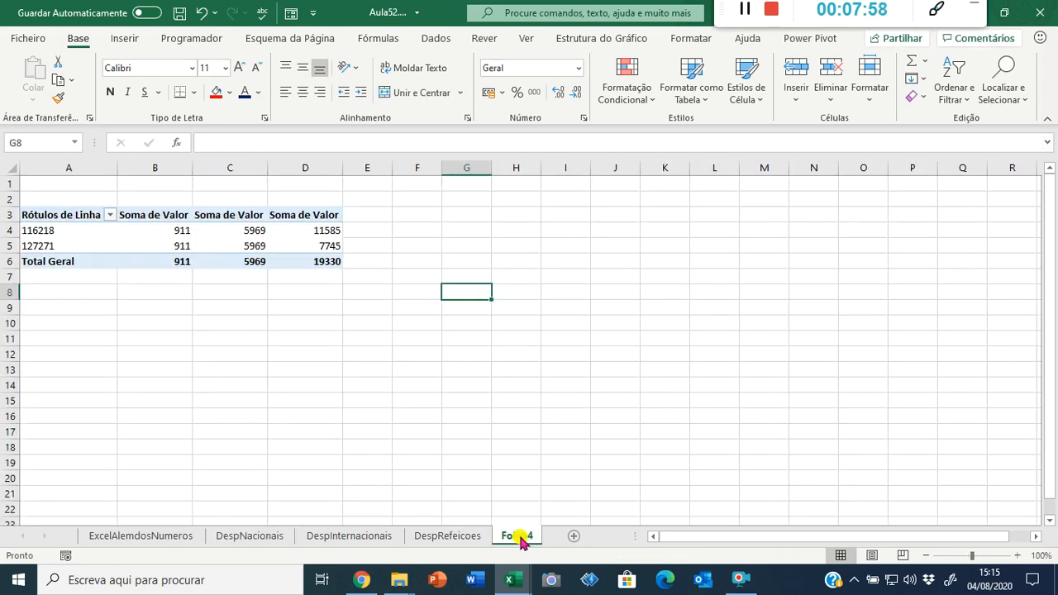
left_click(571, 536)
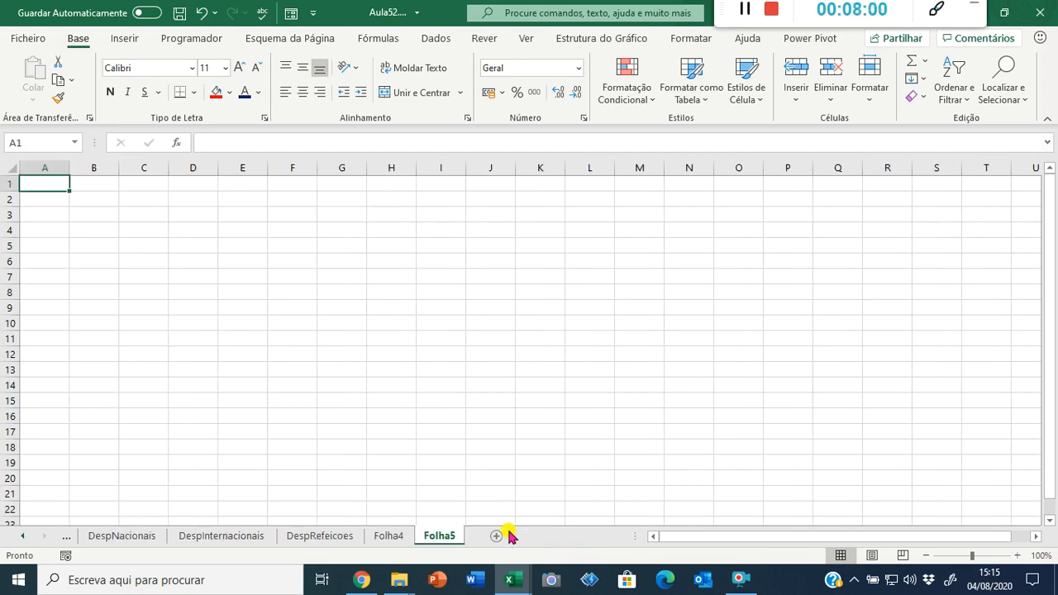
left_click_drag(439, 538, 375, 539)
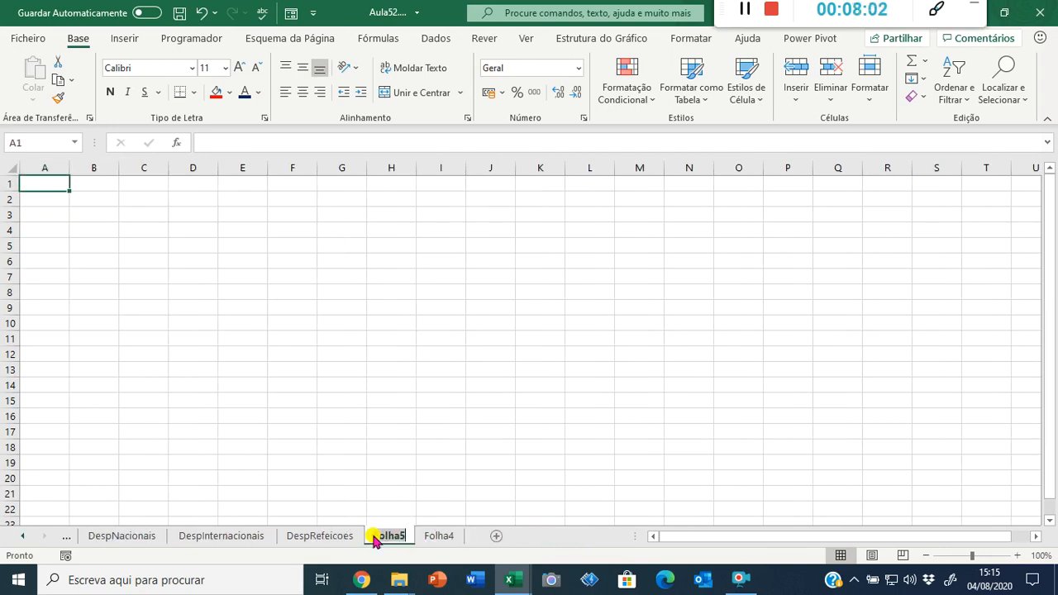
double_click(374, 539)
type("Cadastro")
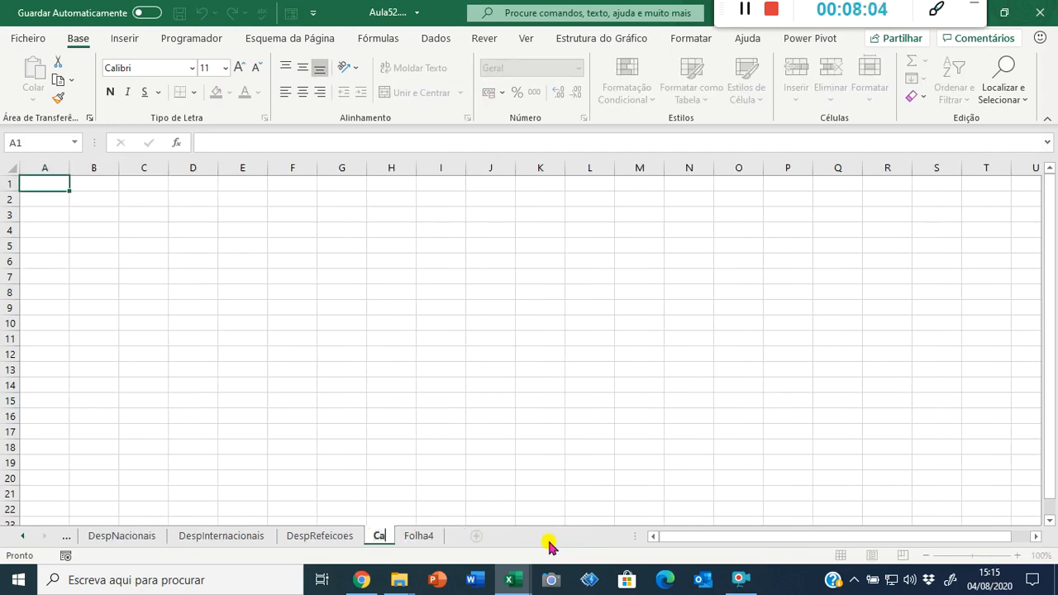
key("Return")
Copy the Id column with its header, B3:B18 of DespNacionais, and paste it as values at B3 of Cadastro.
key("ctrl+Page_Up")
key("ctrl+Page_Up")
key("ctrl+Page_Up")
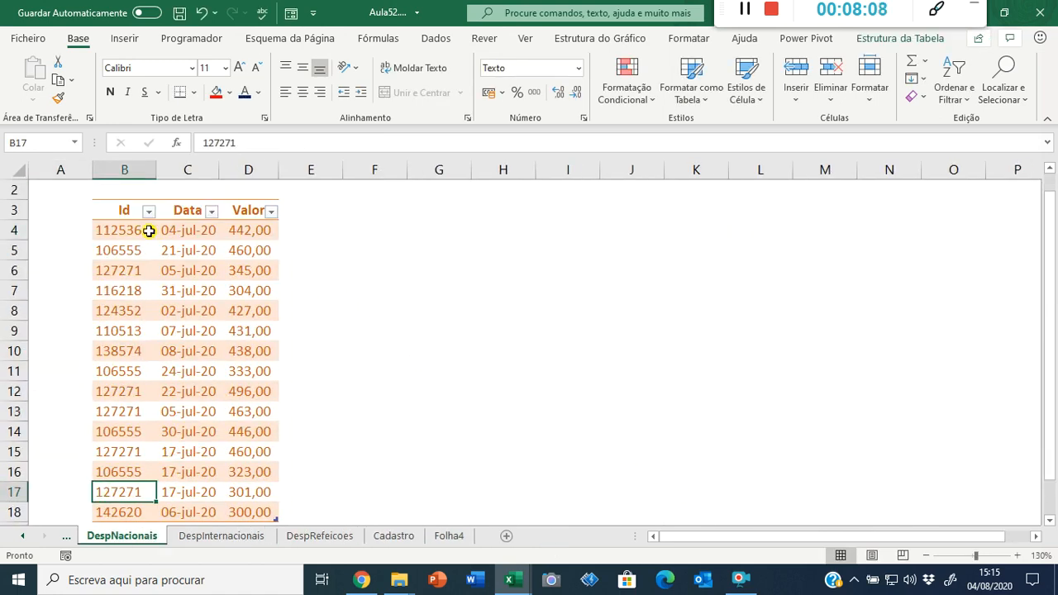
left_click(126, 216)
key("ctrl+shift+Down")
key("ctrl+c")
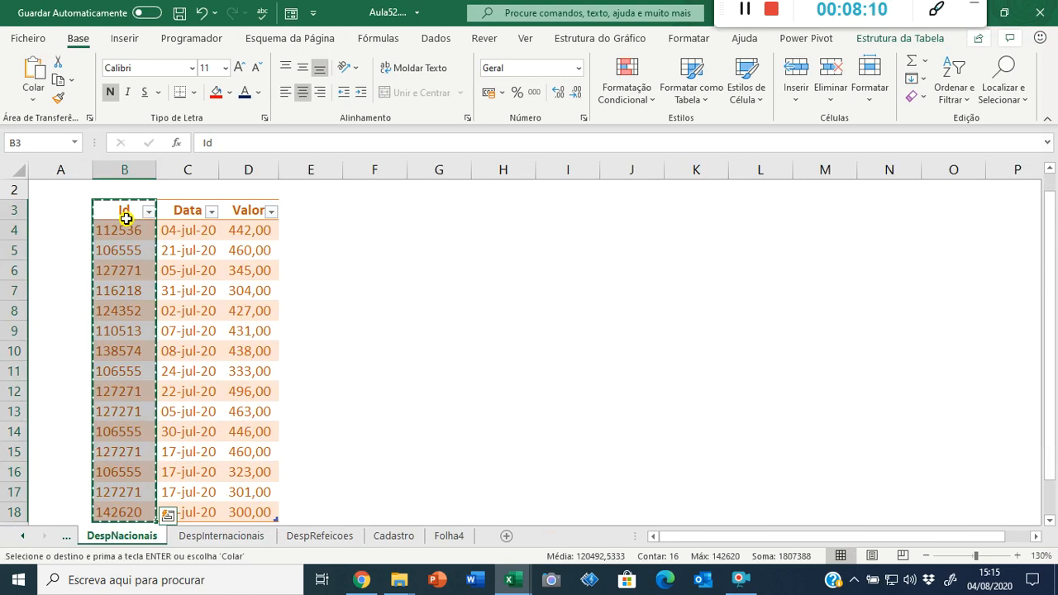
left_click(447, 535)
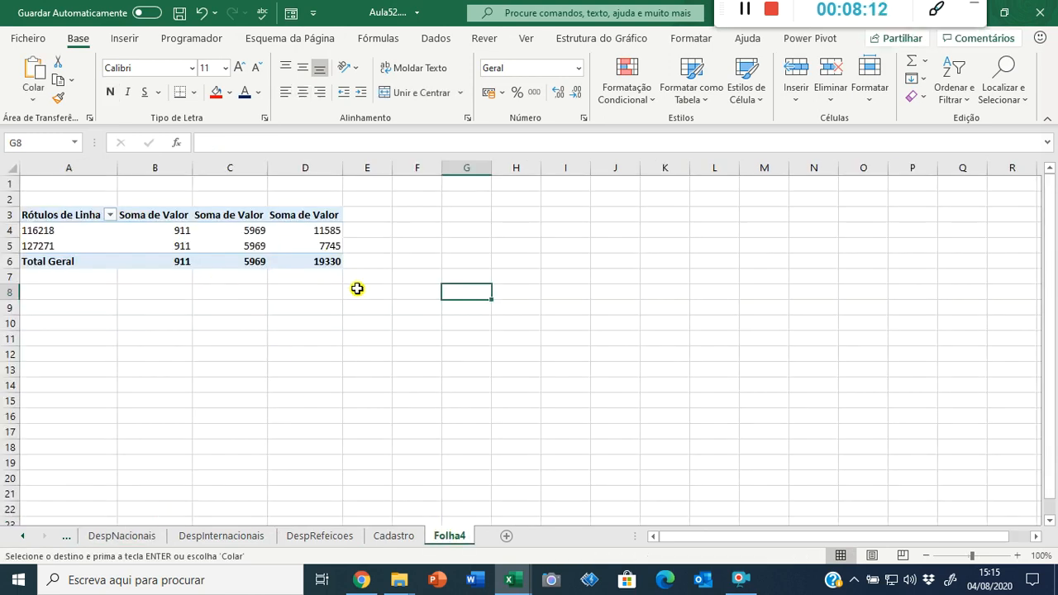
left_click(395, 537)
left_click(94, 217)
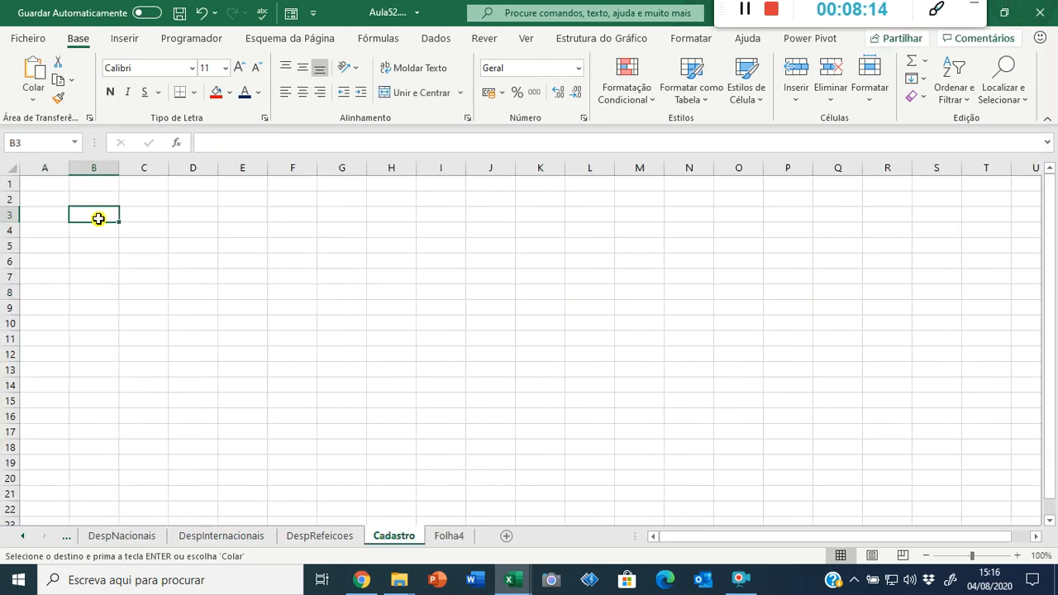
right_click(94, 216)
left_click(158, 211)
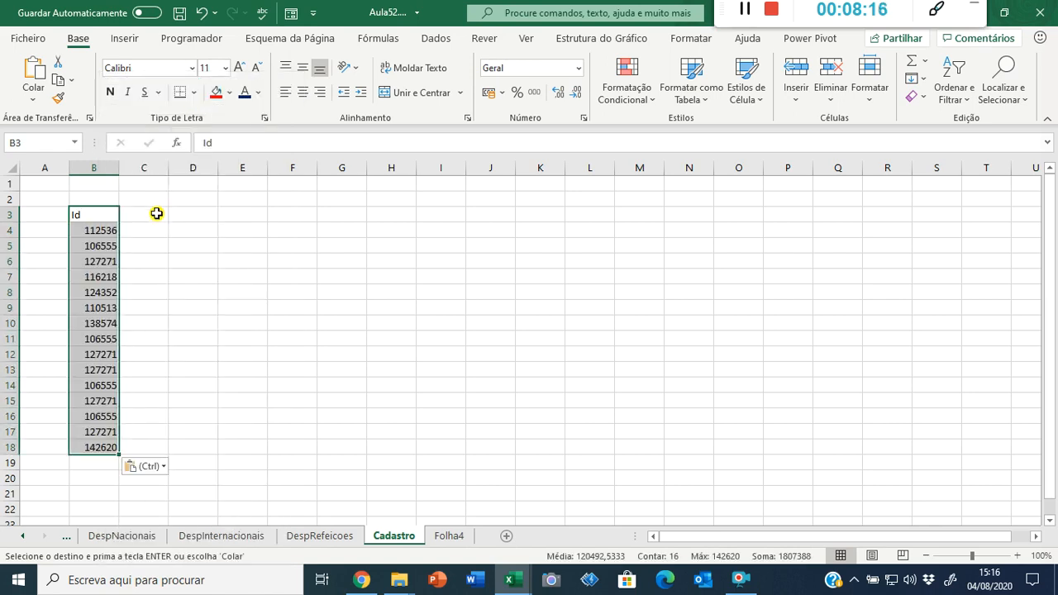
Copy the Ids in B4:B18 of DespInternacionais and paste them as values at B19 of Cadastro, below the existing list.
left_click(128, 538)
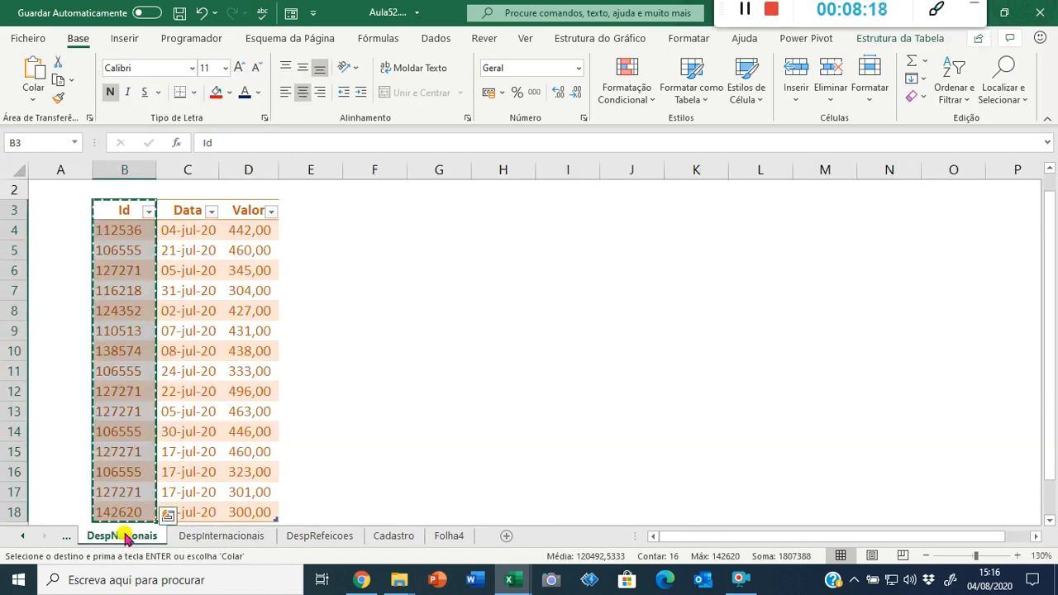
key("ctrl+Page_Down")
left_click(124, 538)
key("ctrl+Home")
key("ctrl+Page_Down")
key("Down")
key("Down")
key("Down")
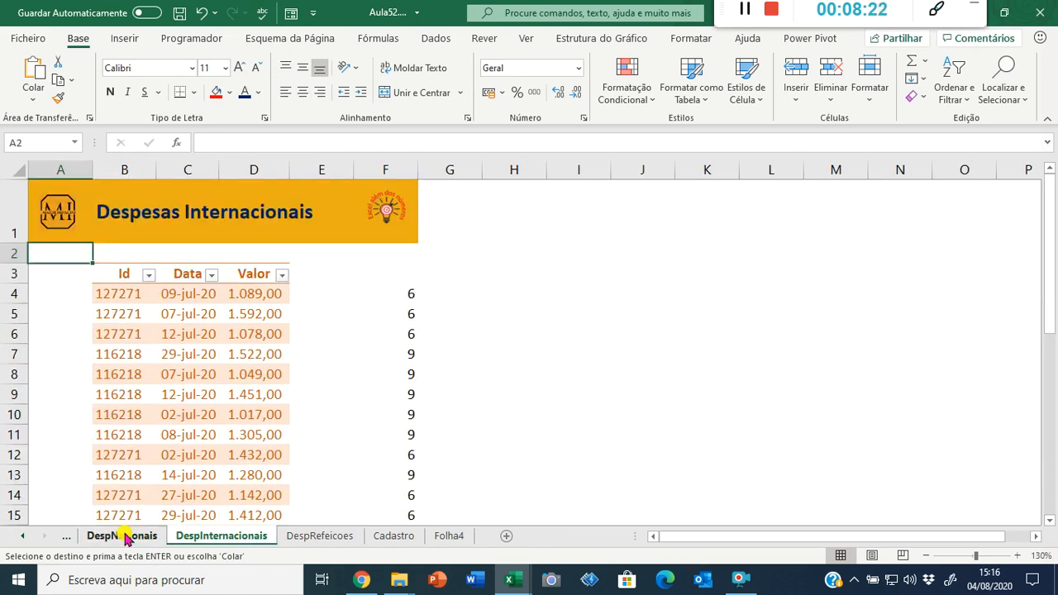
key("Right")
key("ctrl+shift+Down")
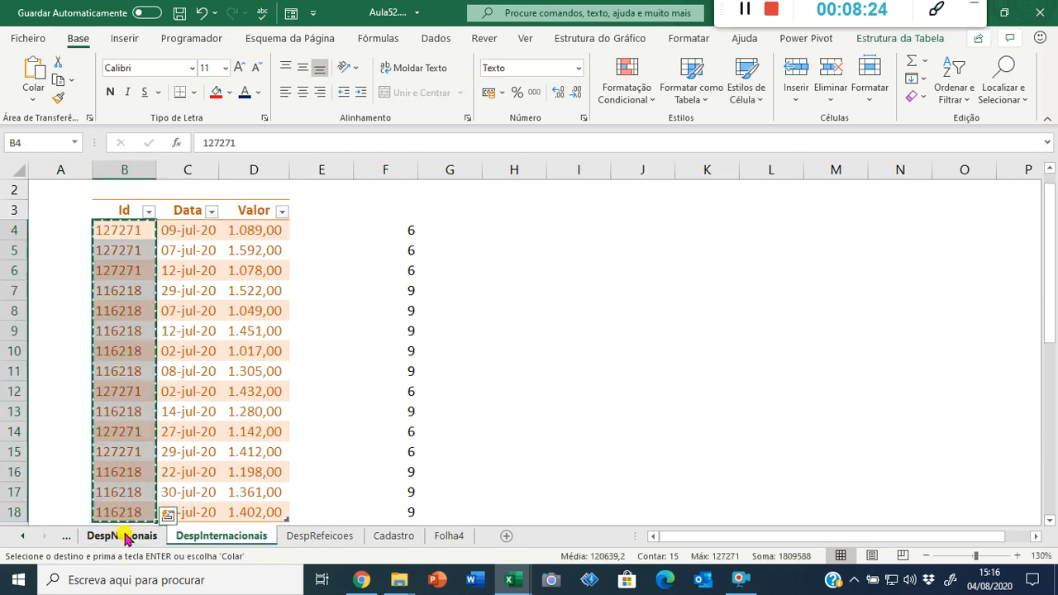
key("ctrl+c")
key("ctrl+Home")
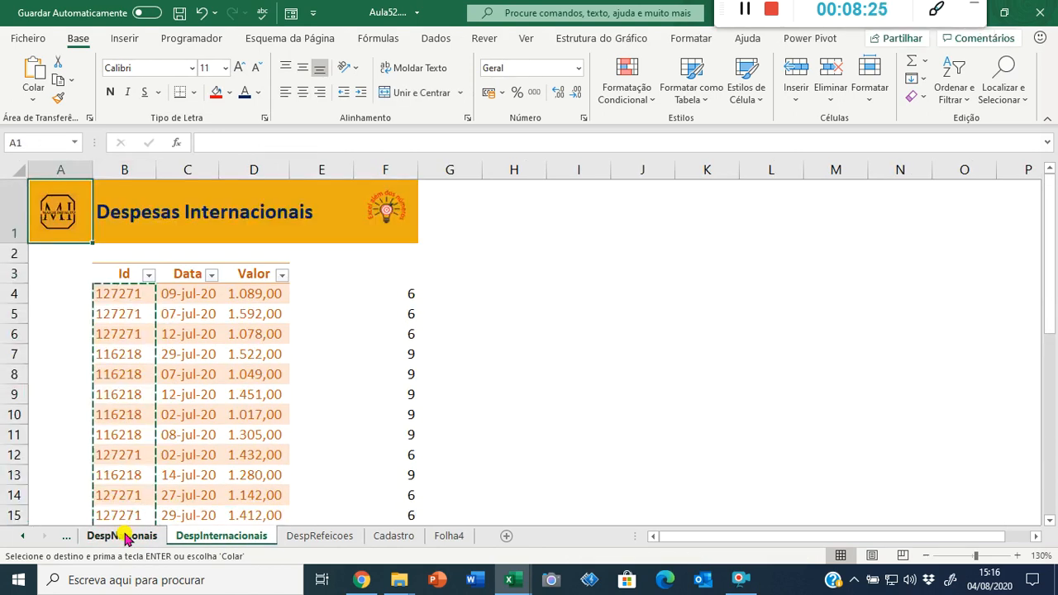
left_click(395, 536)
right_click(102, 461)
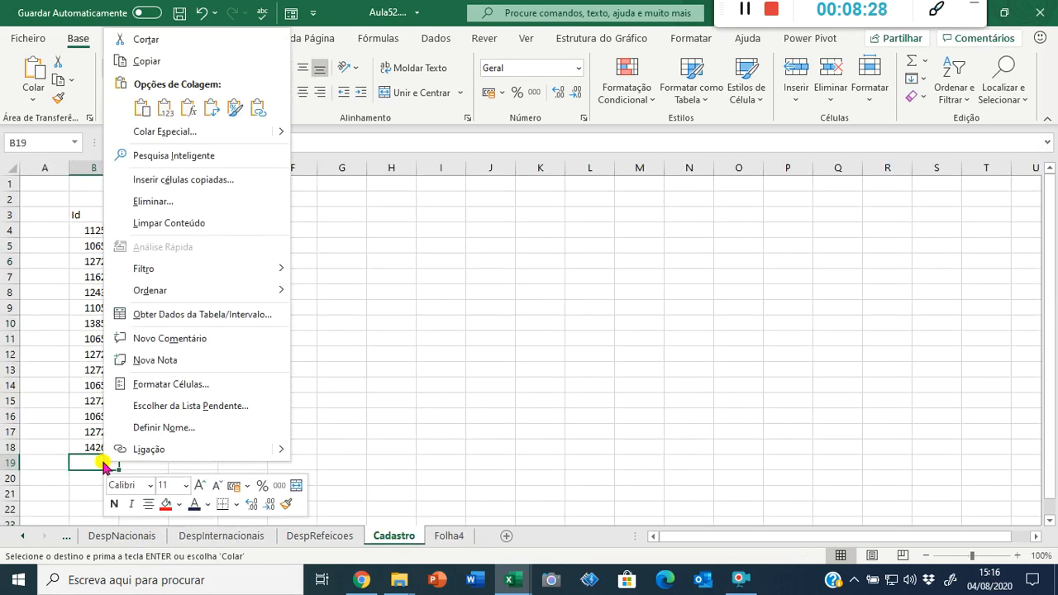
left_click(165, 109)
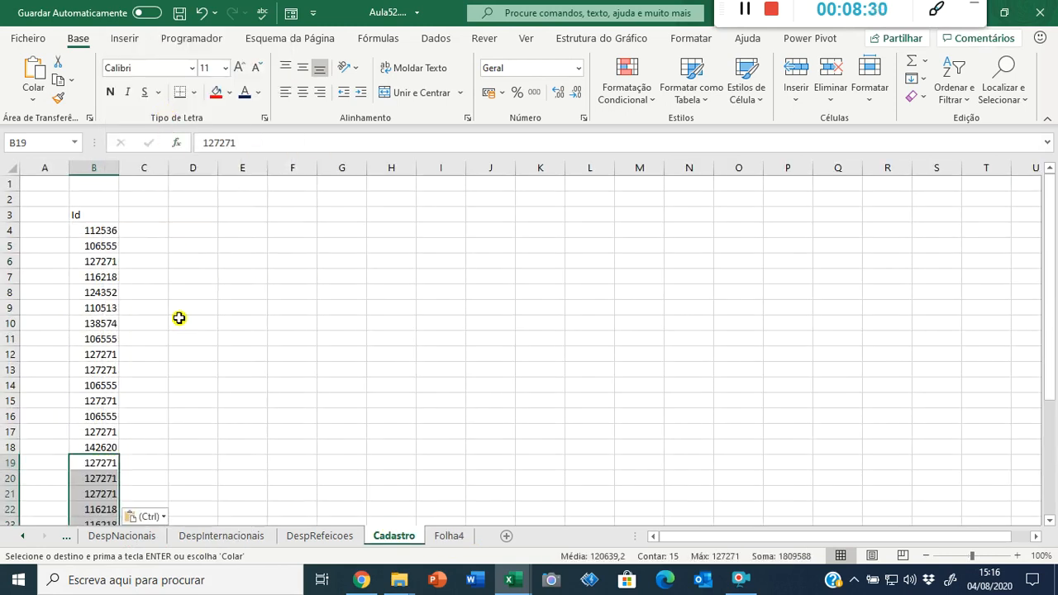
Copy the Ids in B4:B18 of DespRefeicoes and paste them as values at B34 of Cadastro, below the existing list.
left_click(317, 536)
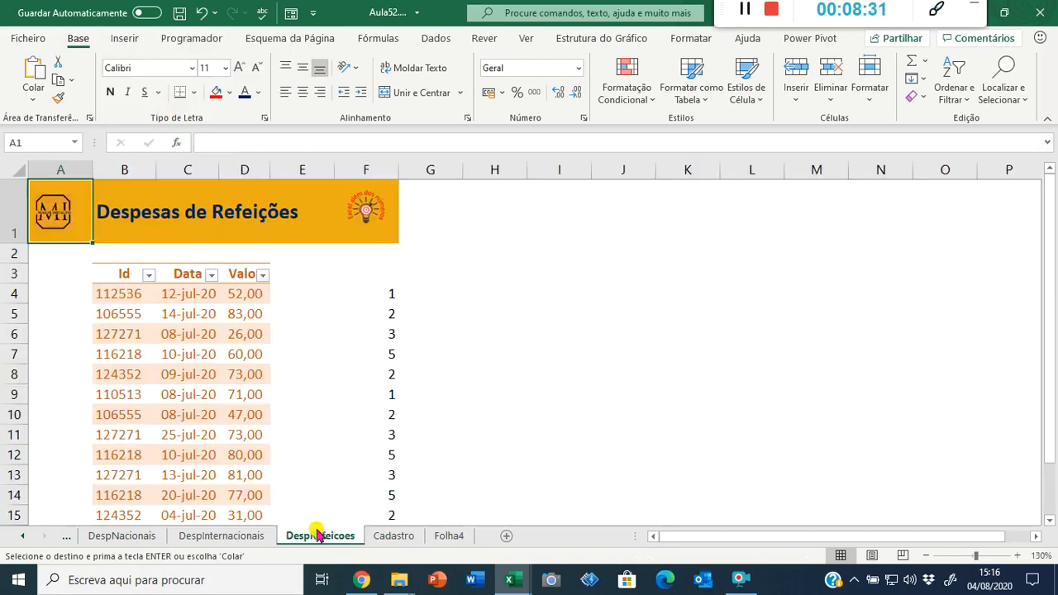
left_click(118, 295)
key("ctrl+shift+Down")
key("ctrl+c")
key("ctrl+Page_Down")
key("ctrl+v")
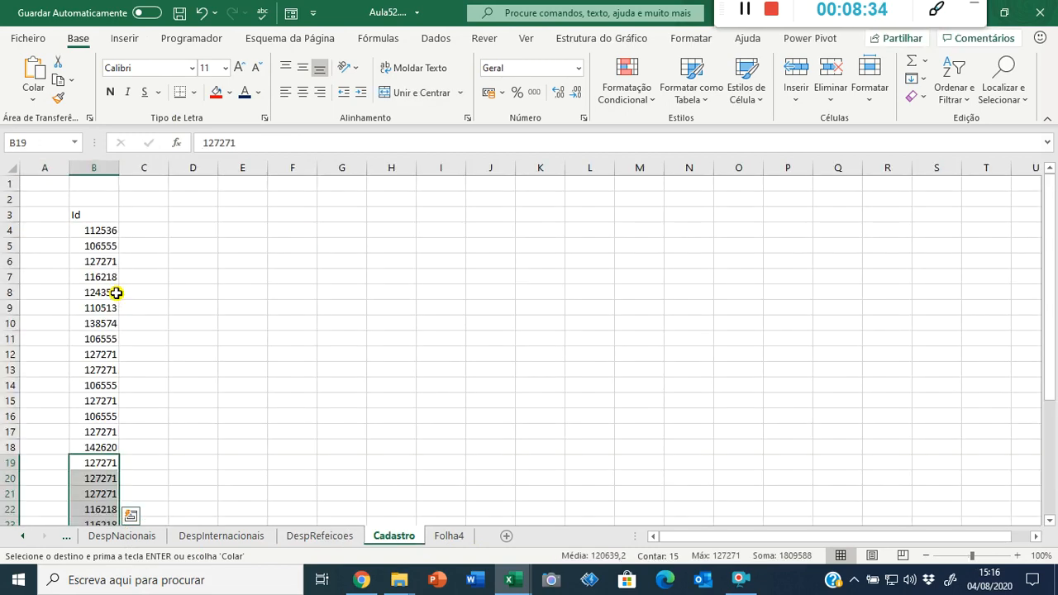
scroll(132, 322, "down", 8)
left_click(98, 318)
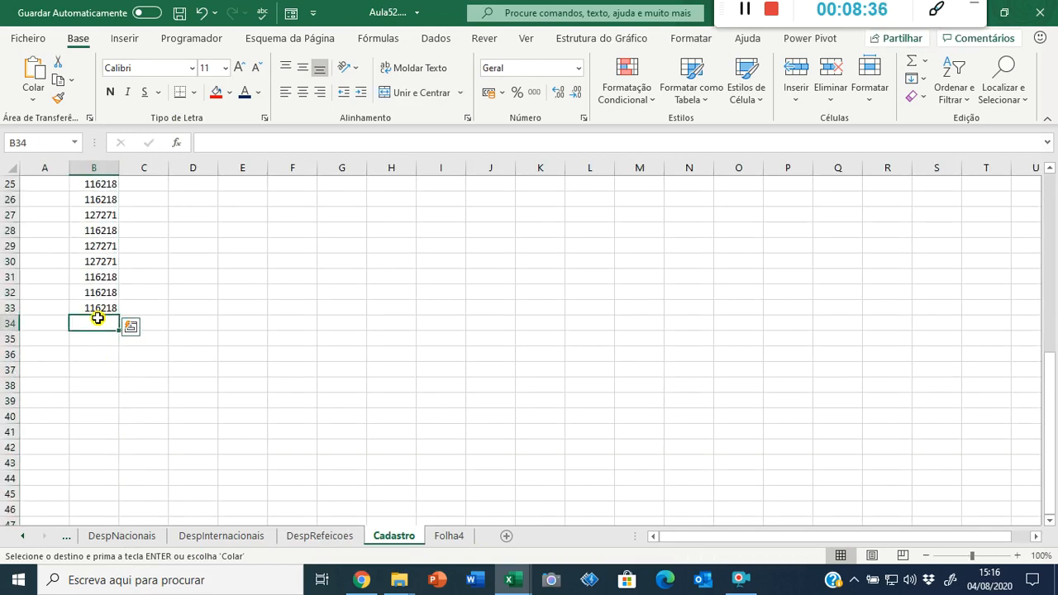
right_click(98, 318)
left_click(160, 207)
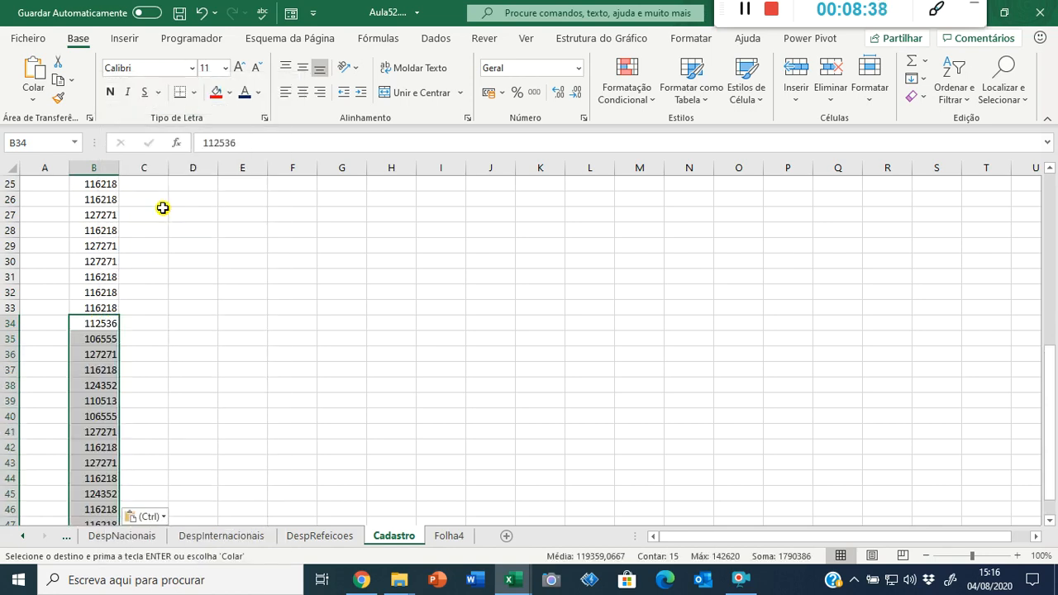
key("ctrl+Page_Up")
key("ctrl+Page_Up")
key("ctrl+Page_Up")
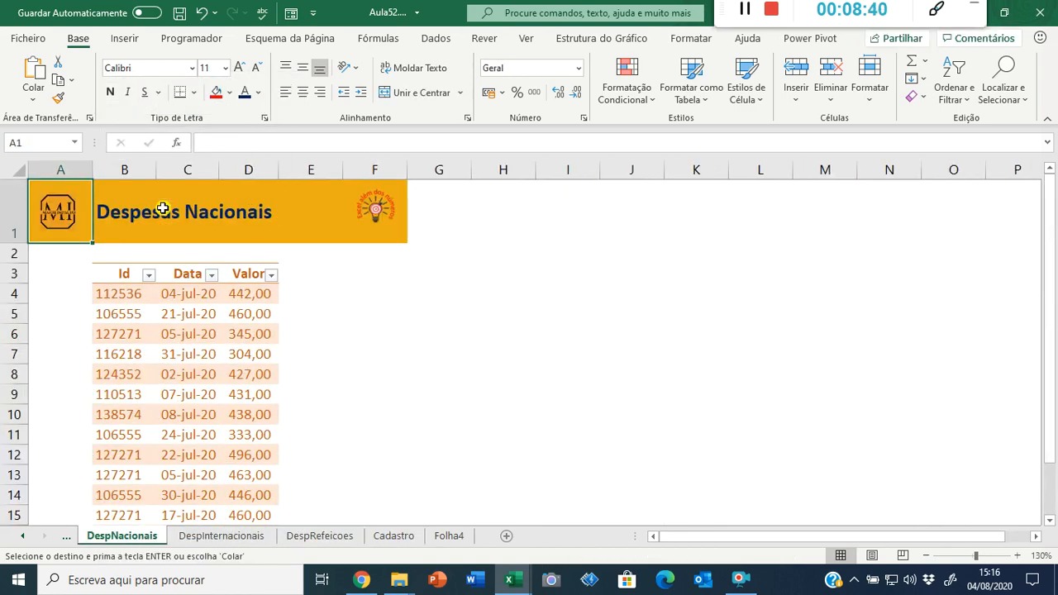
left_click(413, 536)
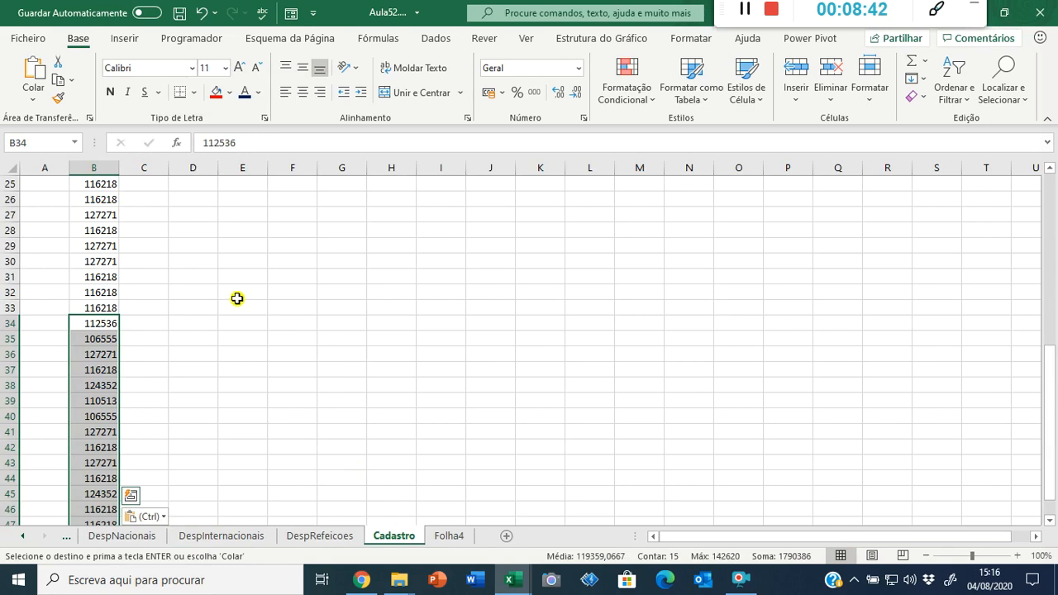
Remove the duplicates from the combined Id list that starts at B4 of Cadastro, using the Id column.
key("ctrl+Up")
key("Down")
key("Down")
key("Down")
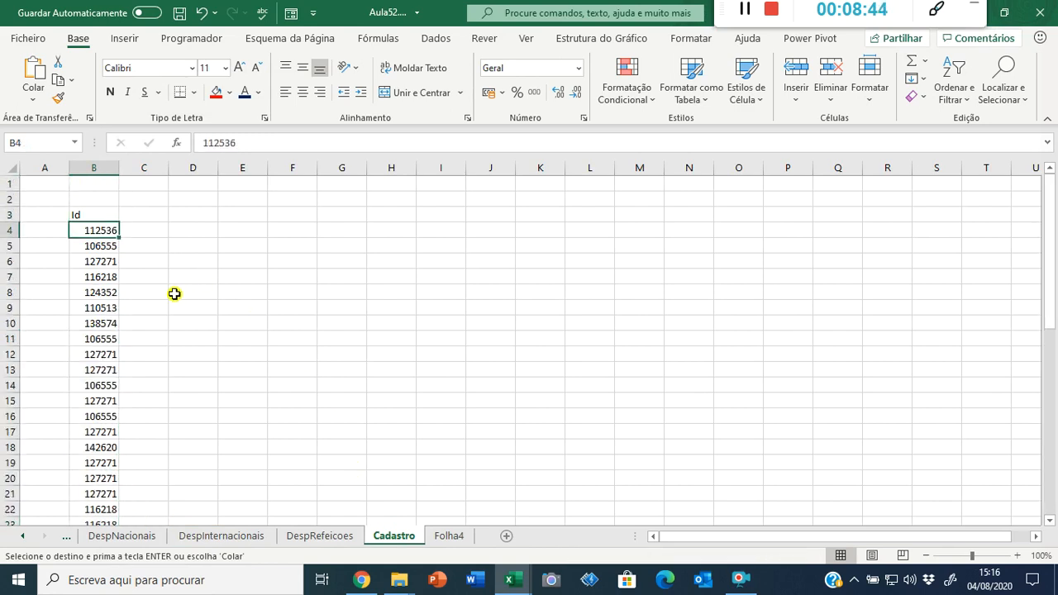
key("ctrl+shift+Down")
scroll(198, 295, "up", 9)
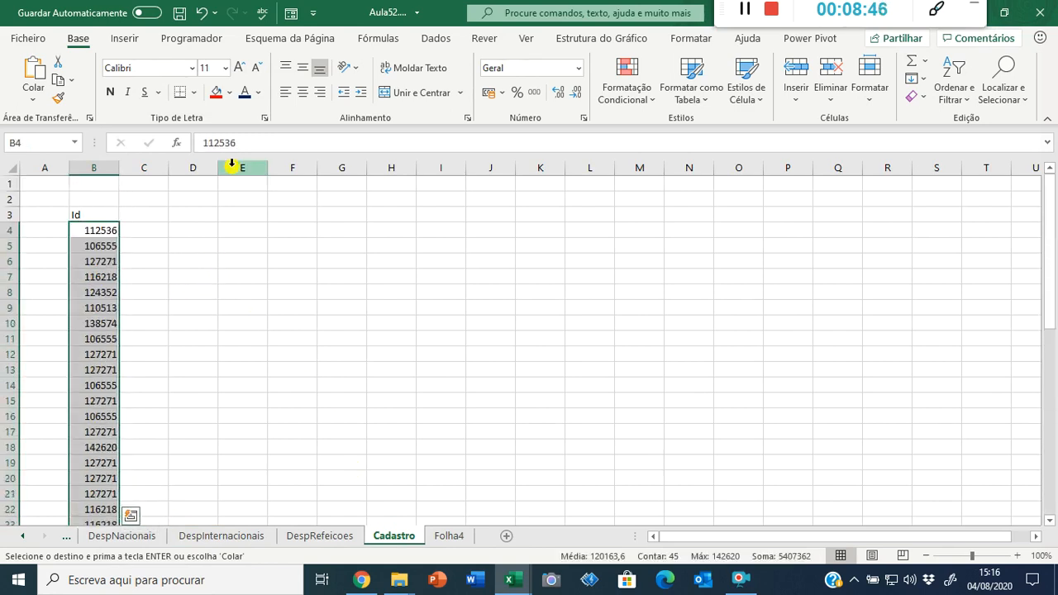
left_click(436, 39)
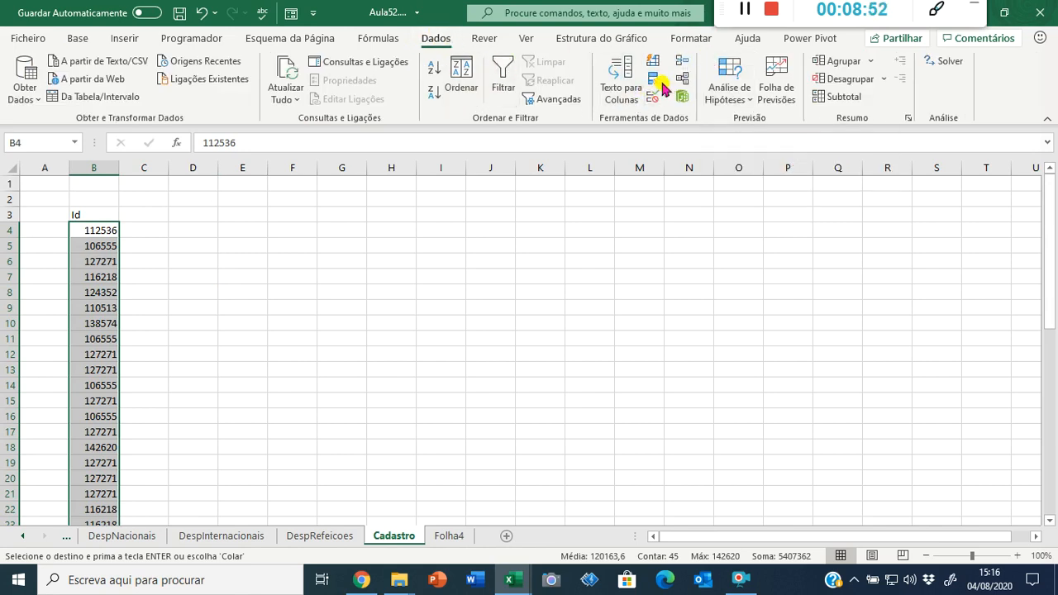
left_click(655, 84)
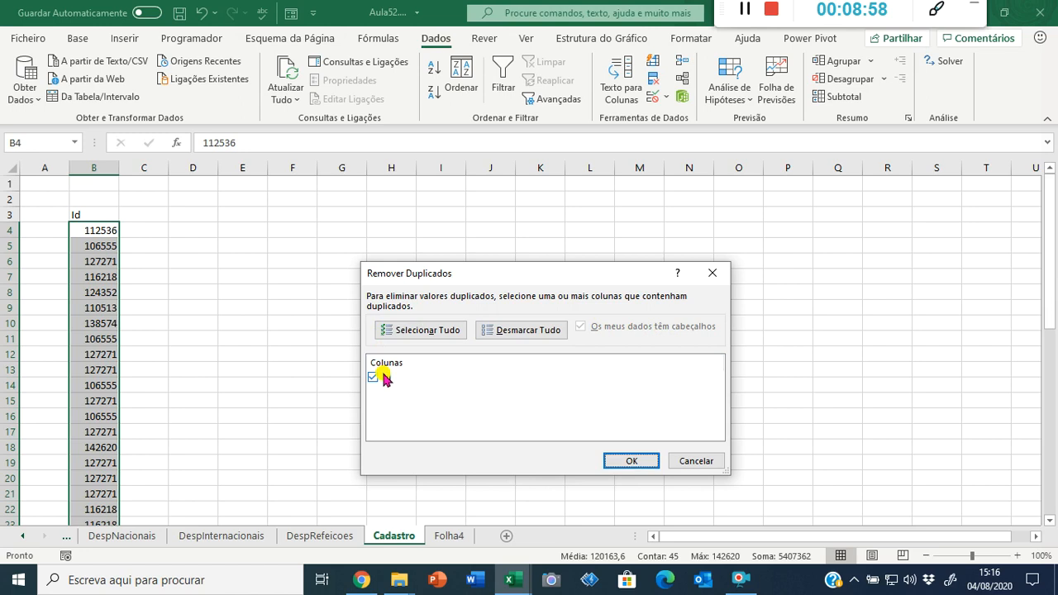
left_click(634, 459)
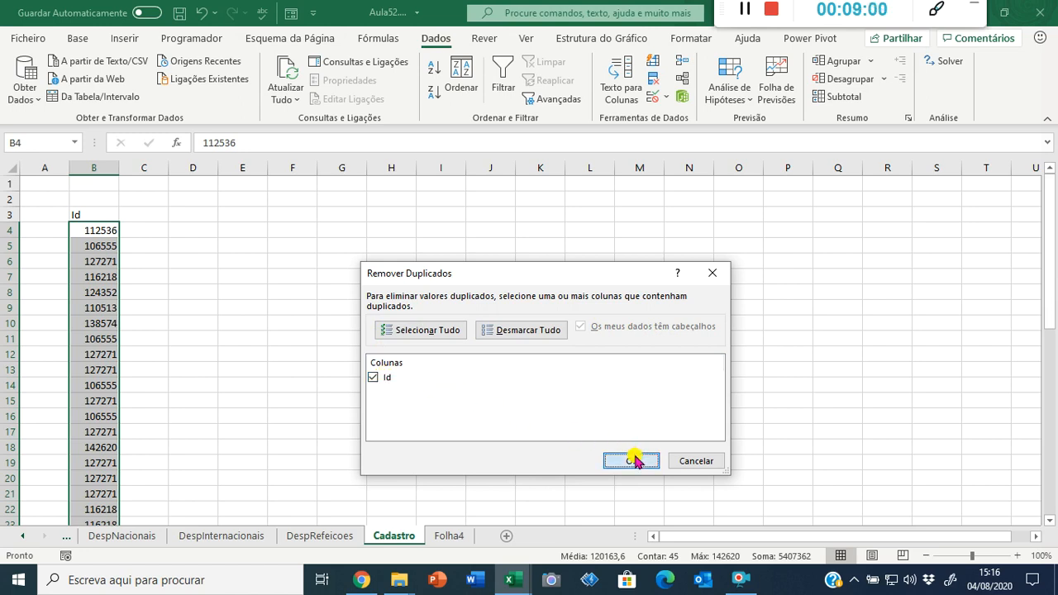
left_click(546, 332)
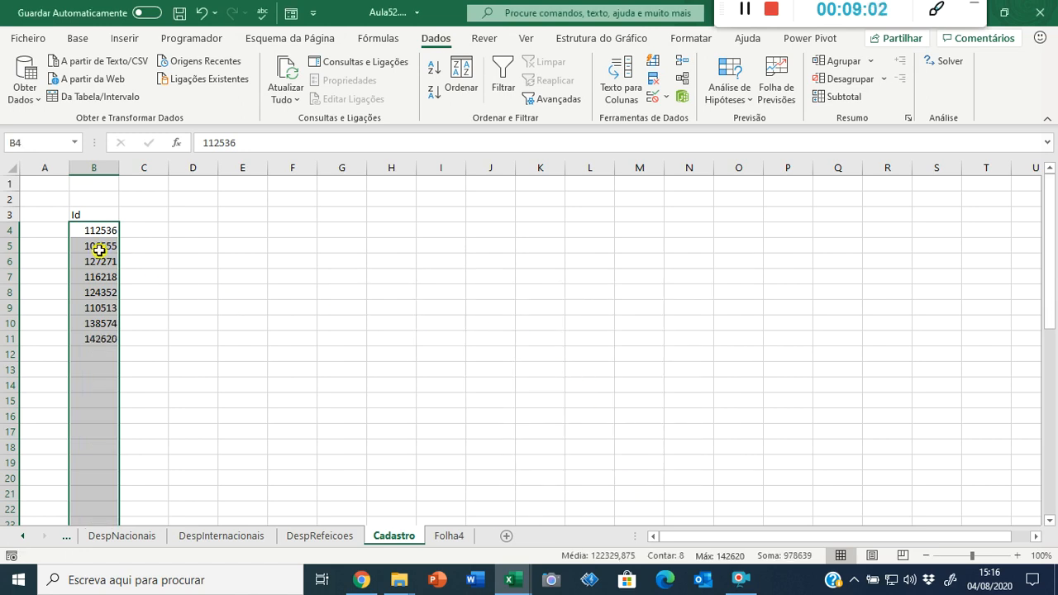
left_click(132, 231)
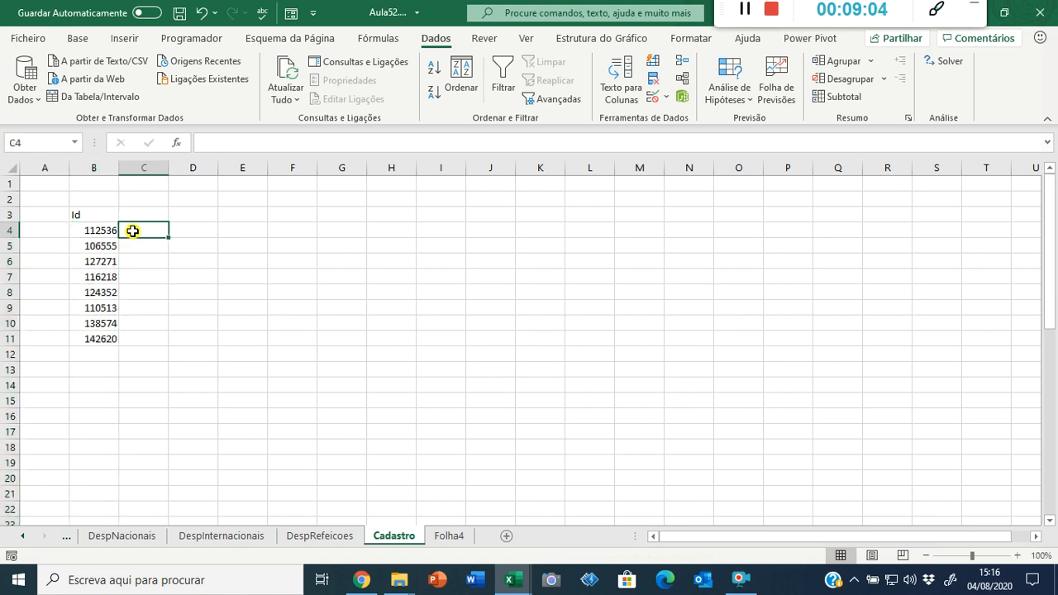
left_click(140, 215)
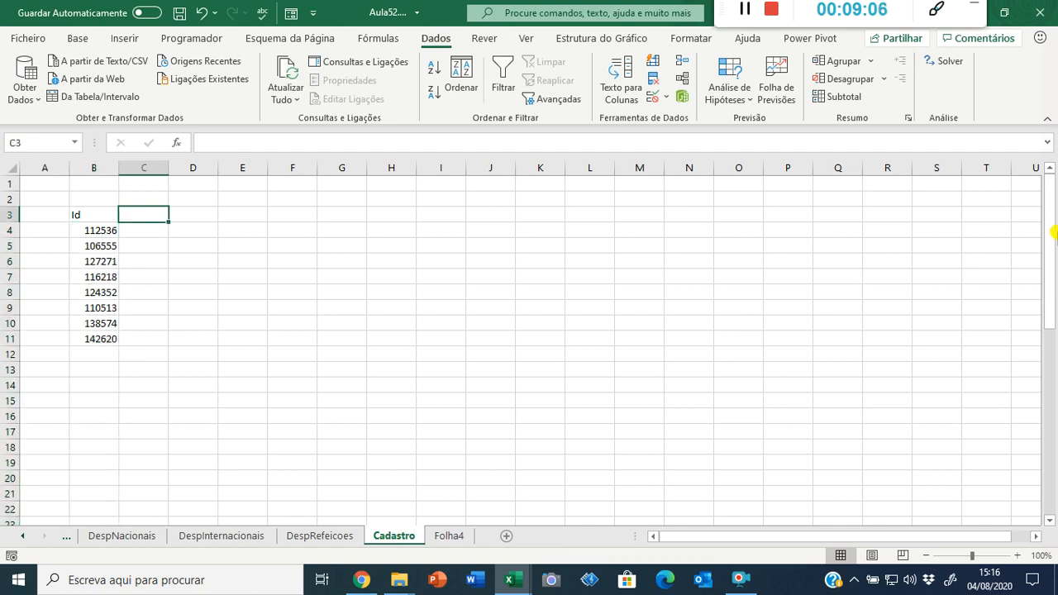
Add a Nome column starting at C3 of Cadastro and enter one first name per Id in C4:C11.
type("Nome")
key("Return")
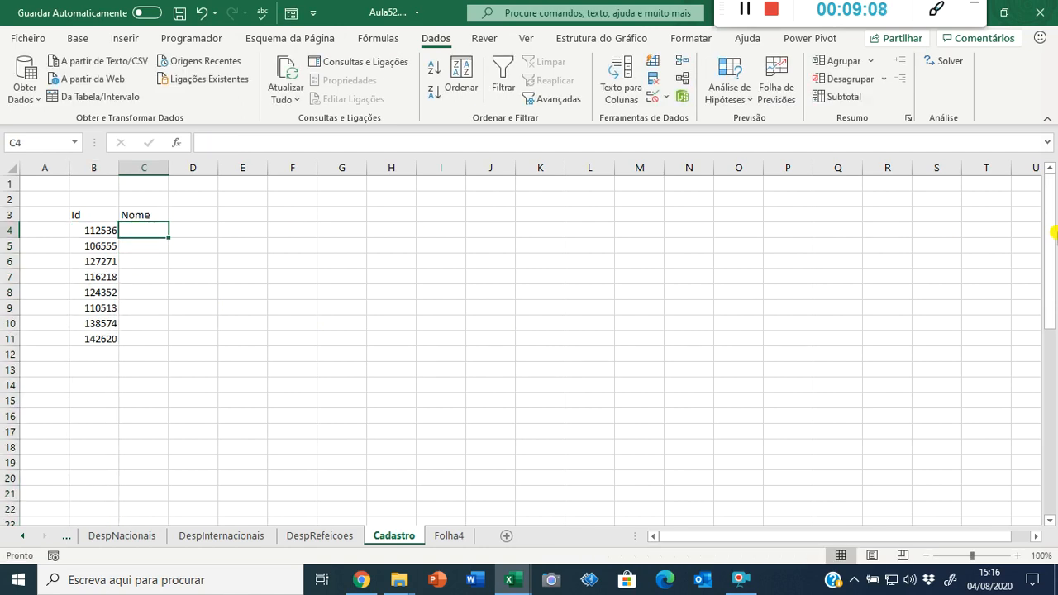
type("João")
key("Return")
type("Maria")
key("Return")
type("Renata")
key("Return")
type("Paula")
key("Return")
type("Cristina")
key("Return")
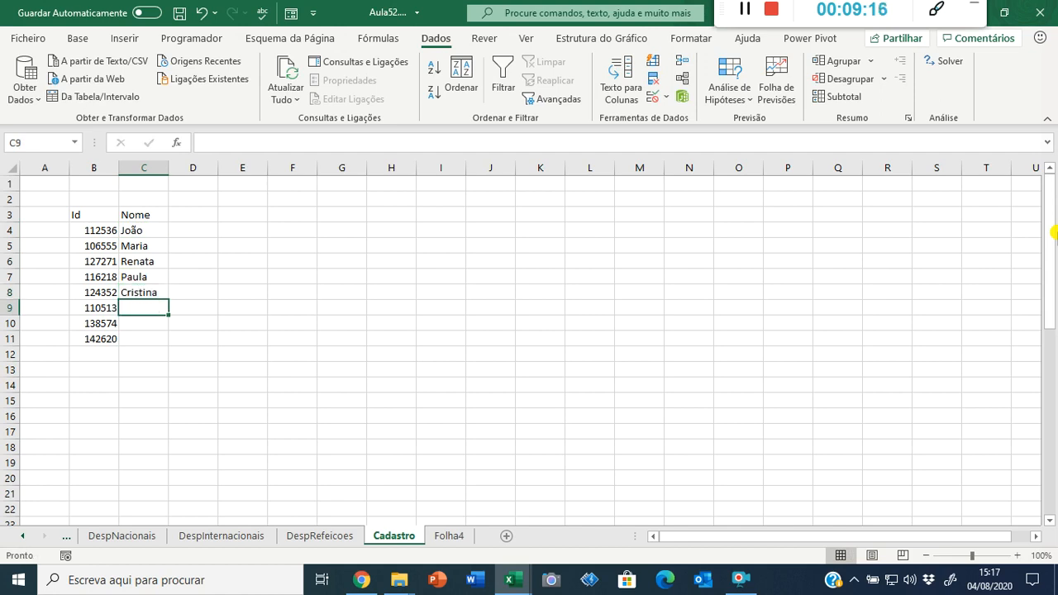
type("Joana")
key("Return")
type("Pedro")
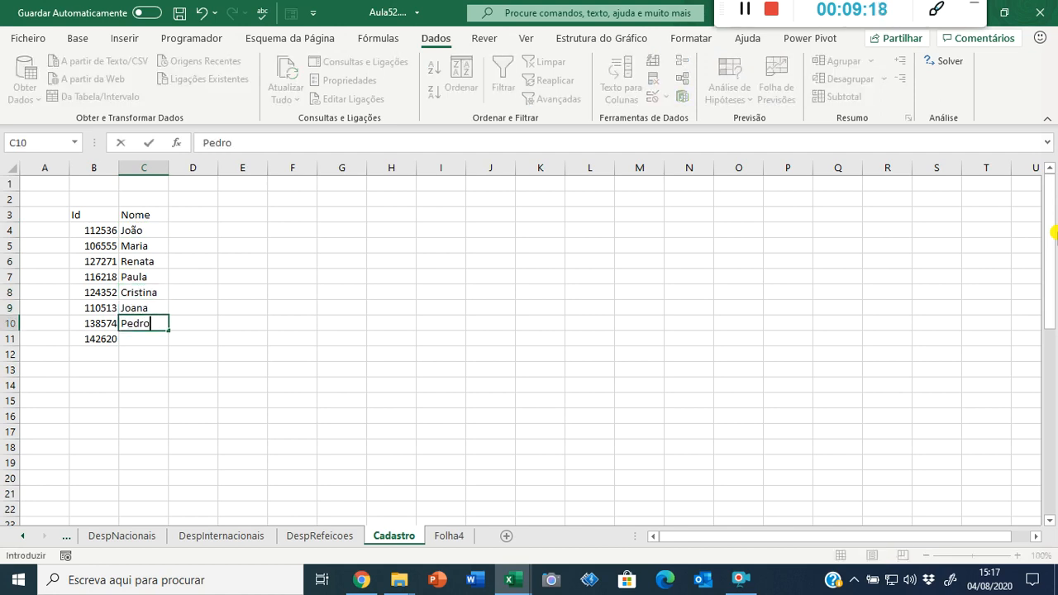
key("Return")
type("Davo")
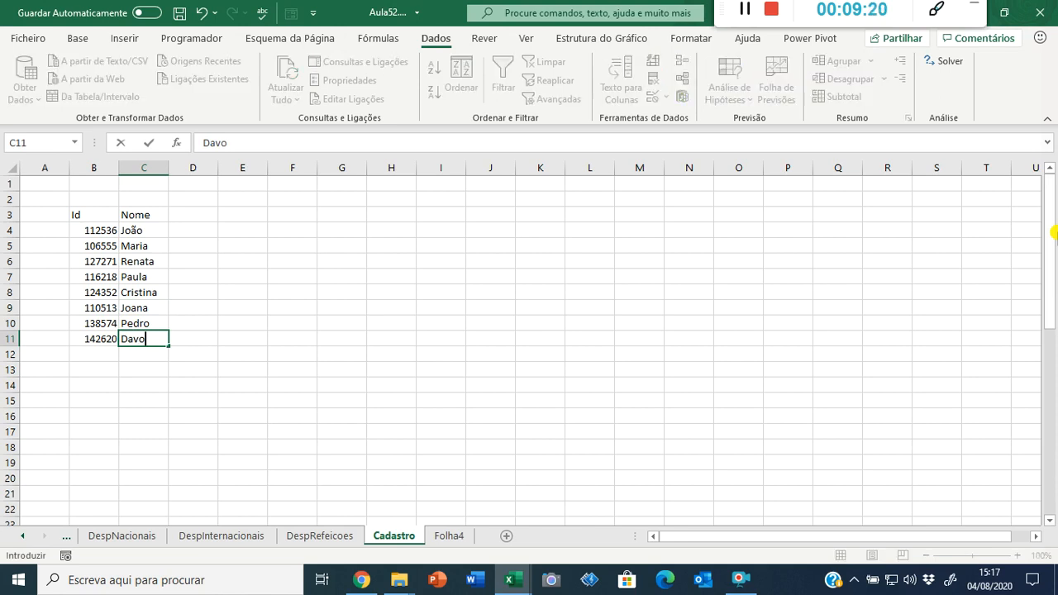
type("d")
key("Return")
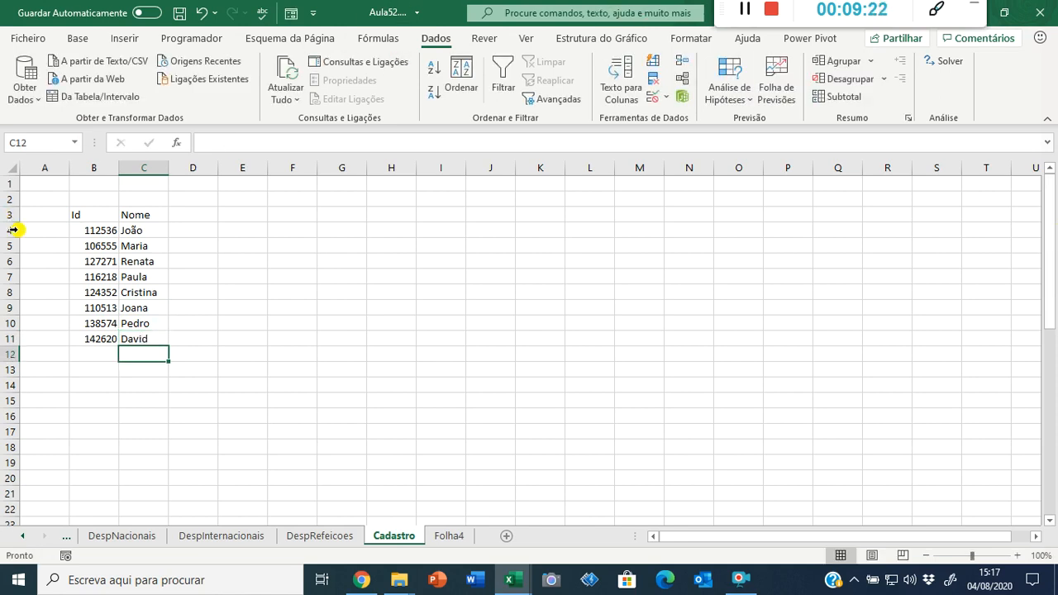
Centre the headers in B3:C3 horizontally and vertically and make them bold.
left_click(80, 217)
left_click_drag(80, 218, 124, 216)
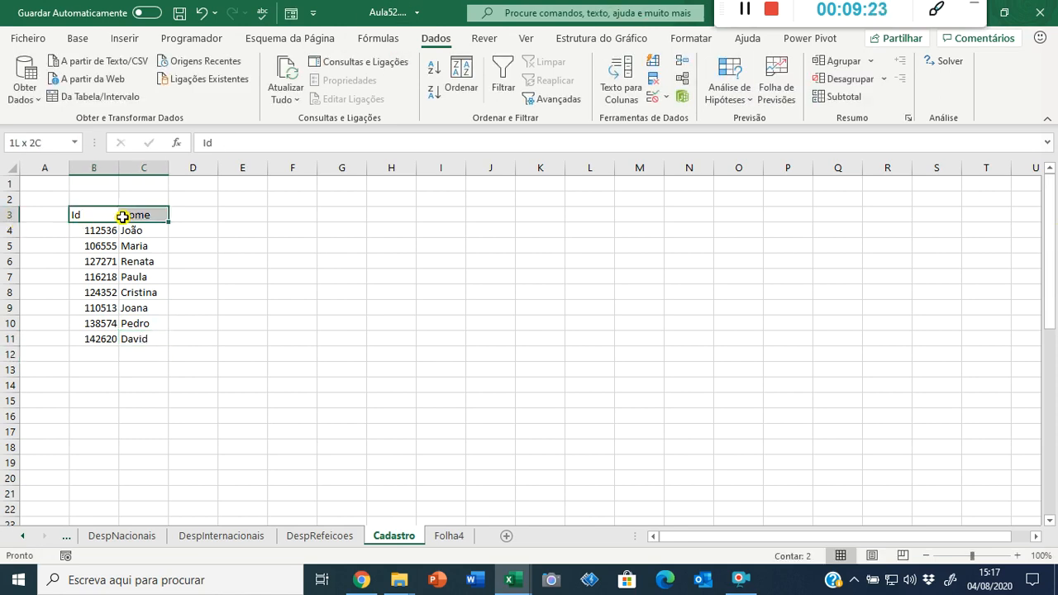
left_click(78, 38)
left_click(302, 92)
left_click(302, 67)
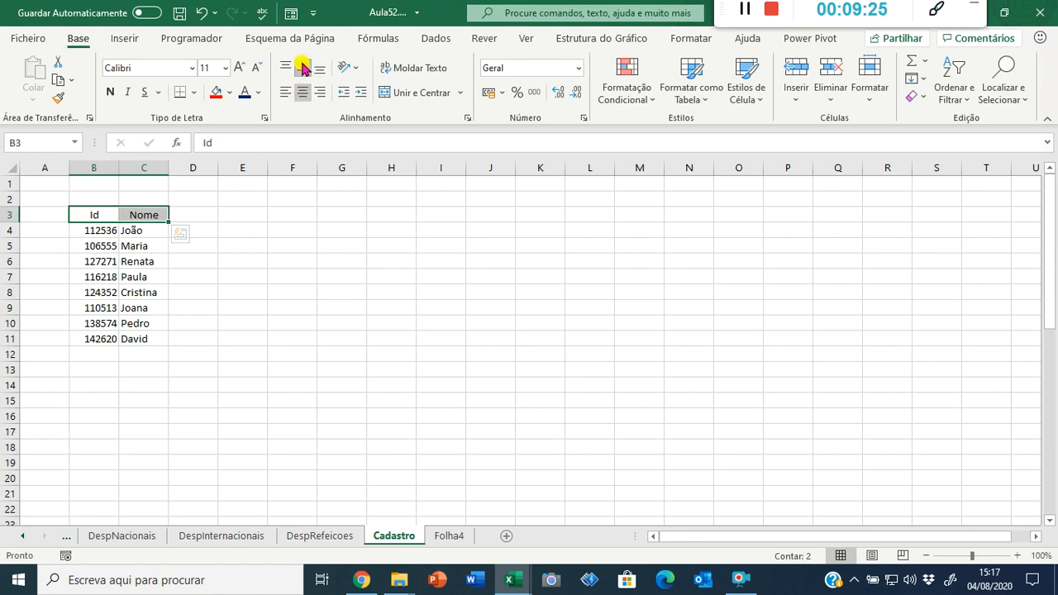
left_click(110, 92)
Format the Id and Nome list in B3:C11 as a table with headers, using a light orange style.
left_click(106, 245)
left_click(105, 230)
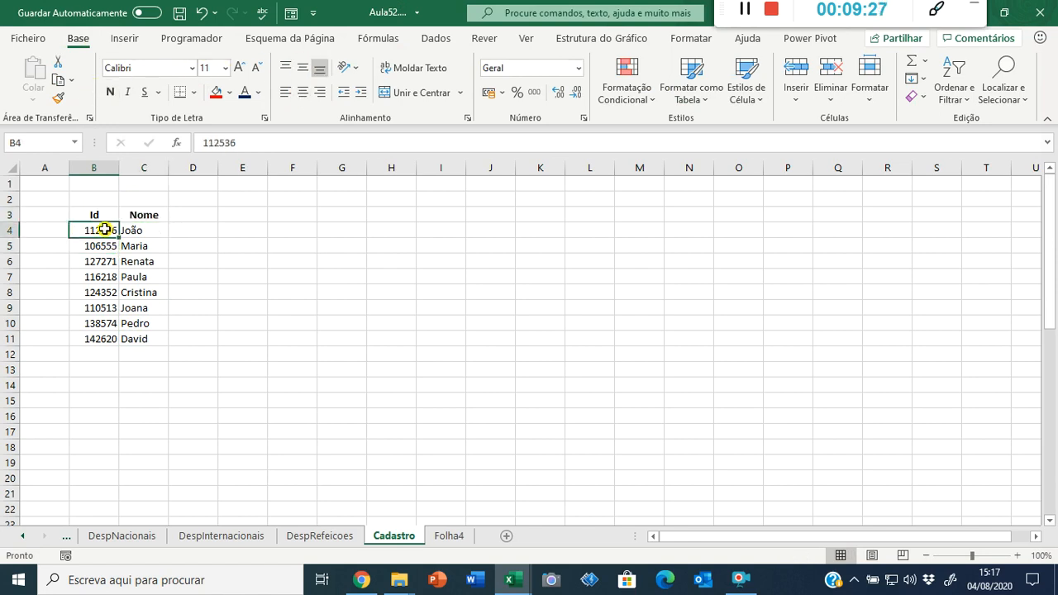
left_click(685, 95)
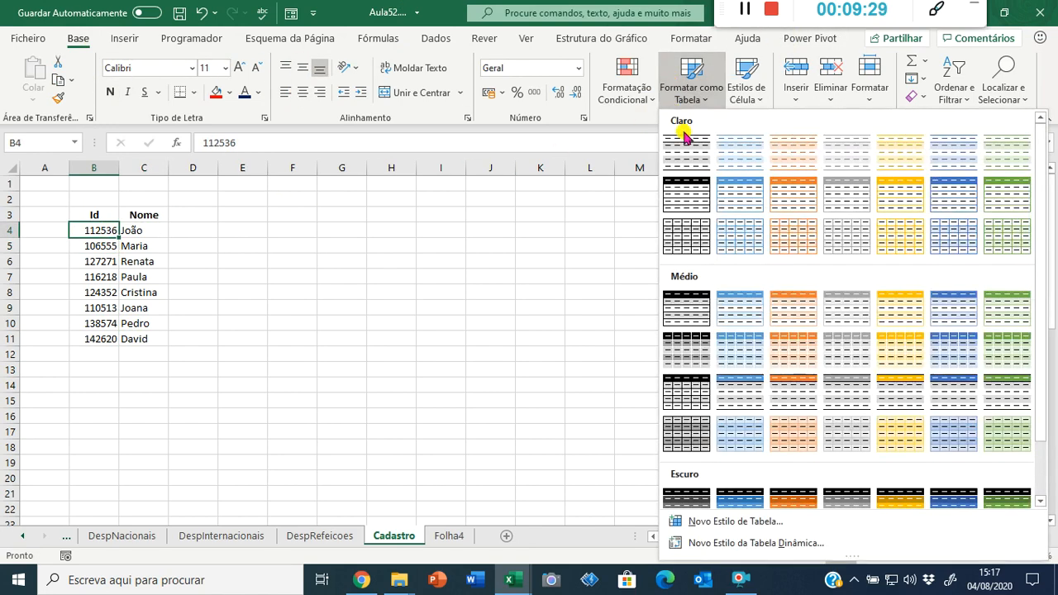
left_click(779, 154)
left_click(539, 403)
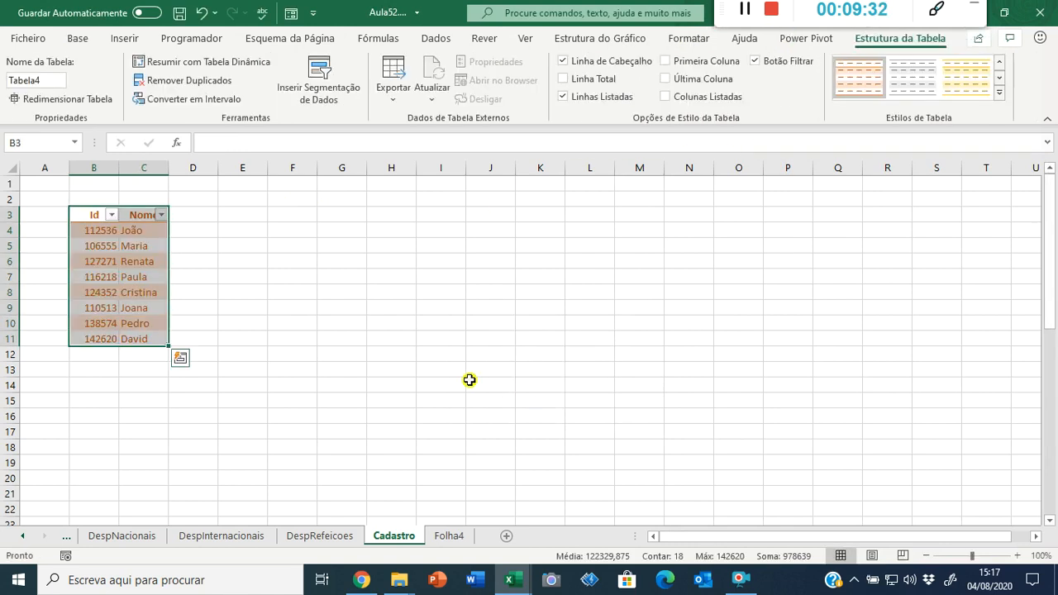
Try to name the new table TabCadastro.
left_click(34, 79)
type("T")
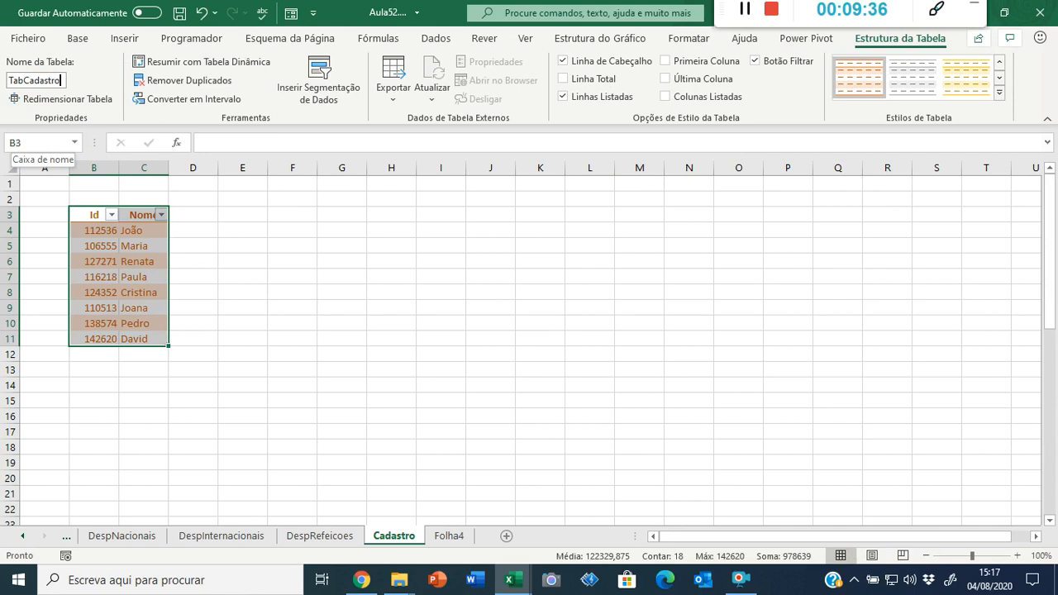
left_click_drag(341, 292, 391, 292)
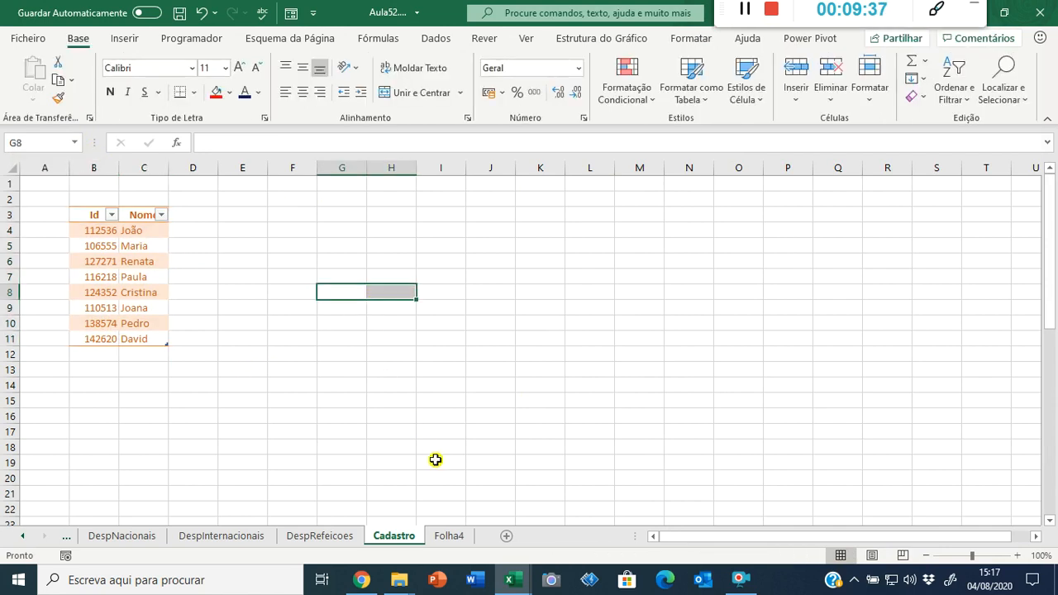
On Folha4, collapse the three expense tables in the pivot field list, expand Tabela4 and refresh the pivot table.
left_click(454, 539)
left_click(206, 233)
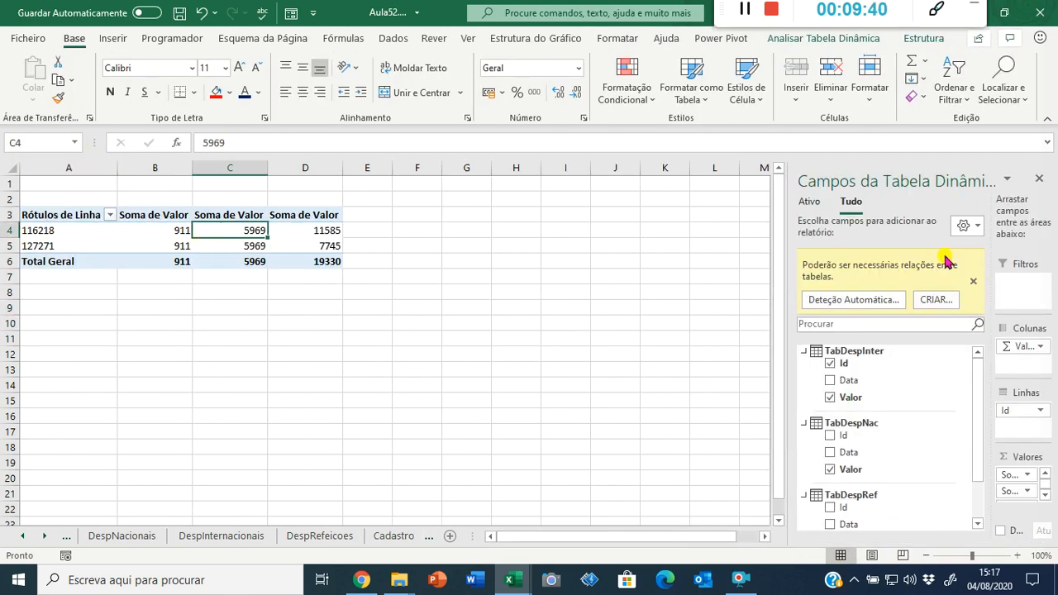
left_click(804, 351)
left_click(804, 373)
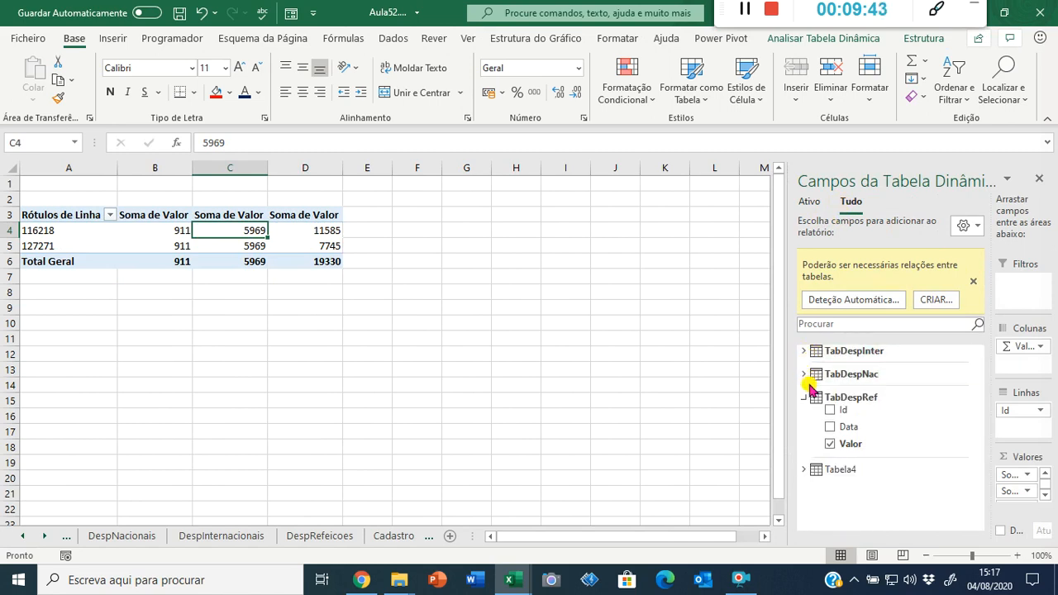
left_click(804, 398)
left_click(805, 422)
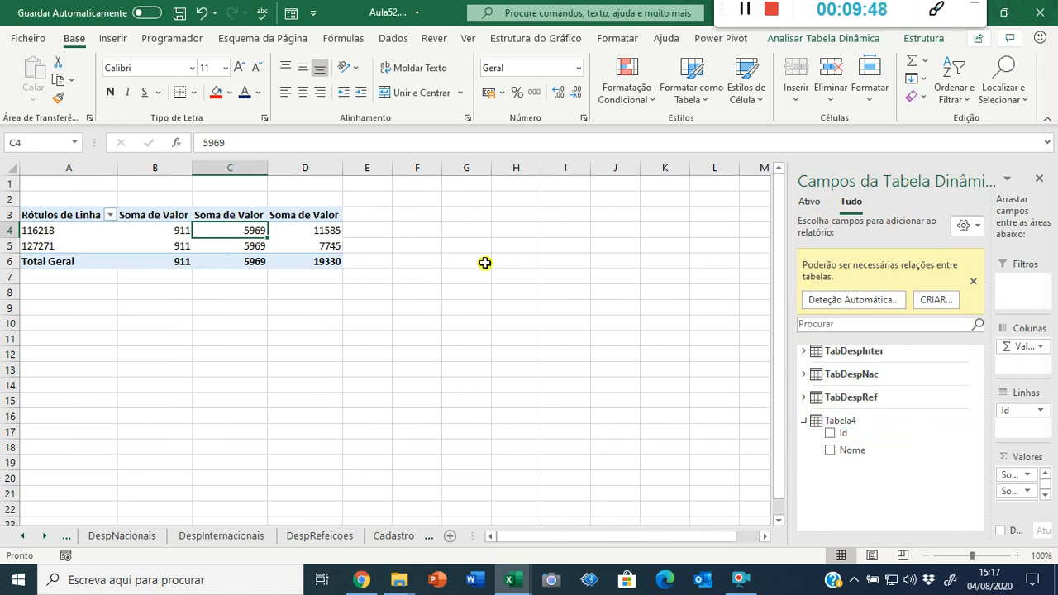
right_click(262, 245)
left_click(324, 316)
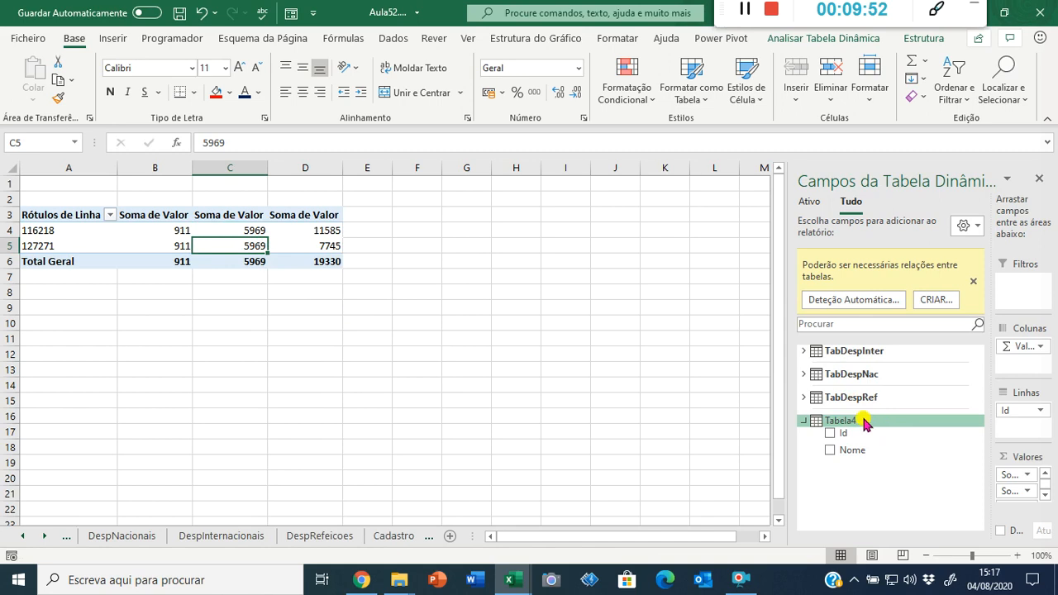
Rename the table on the Cadastro sheet as TabCadastro.
left_click(381, 540)
left_click(147, 294)
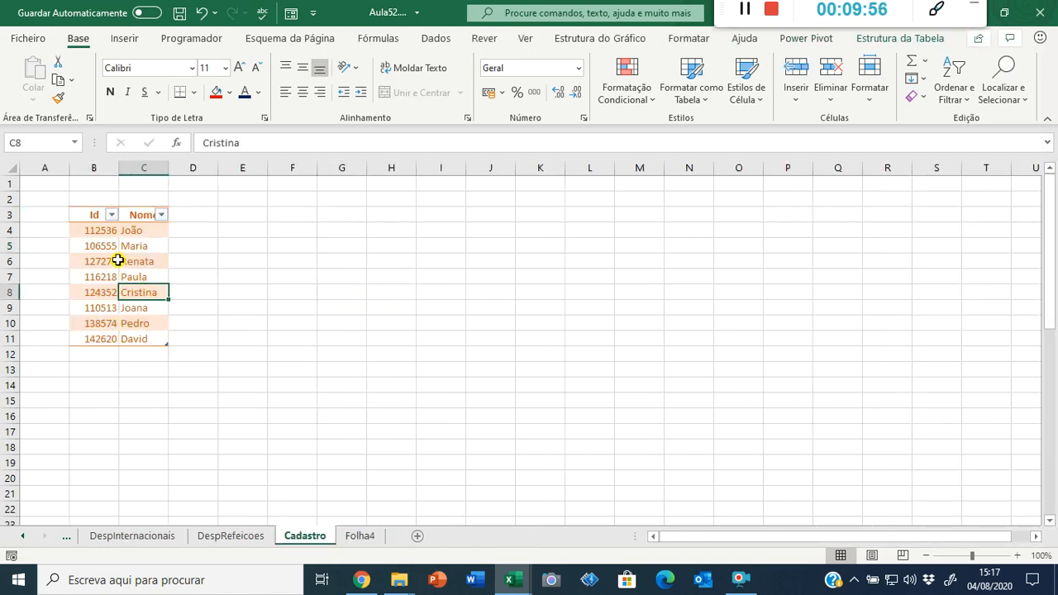
left_click(116, 261)
left_click(887, 43)
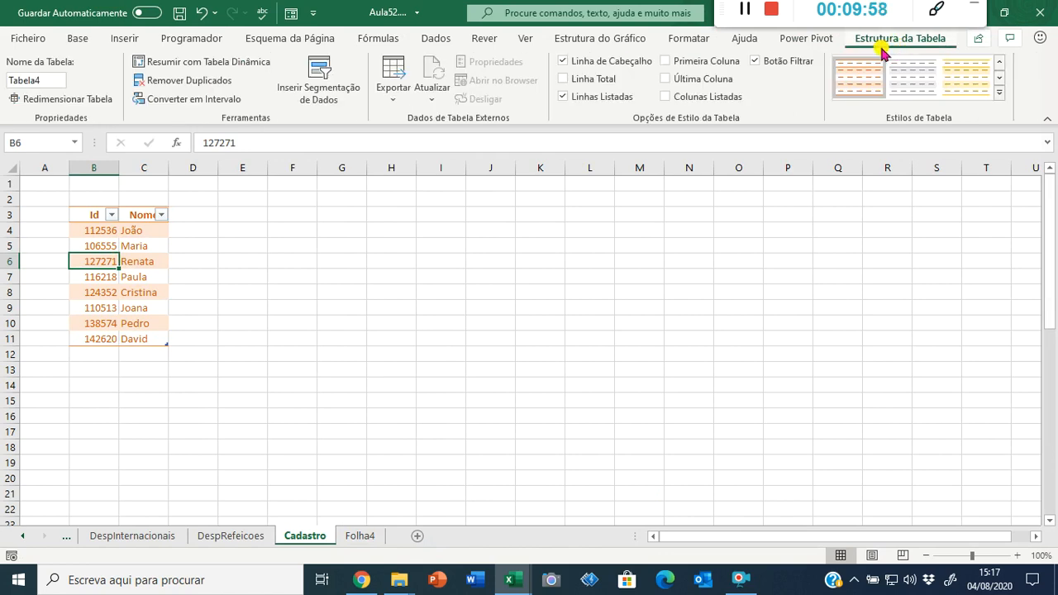
left_click(64, 80)
type("T")
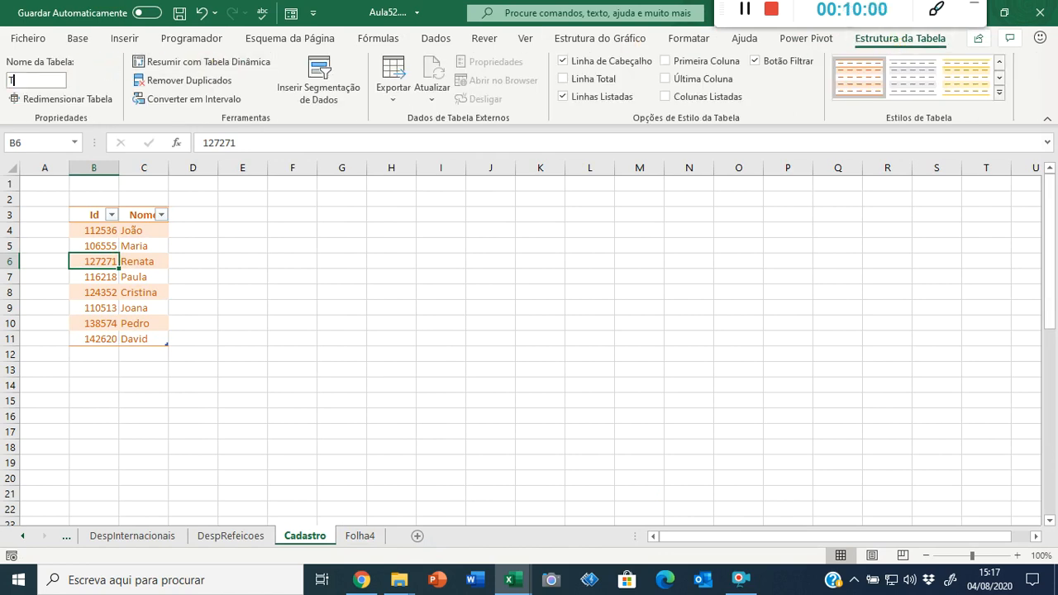
key("Return")
left_click(234, 264)
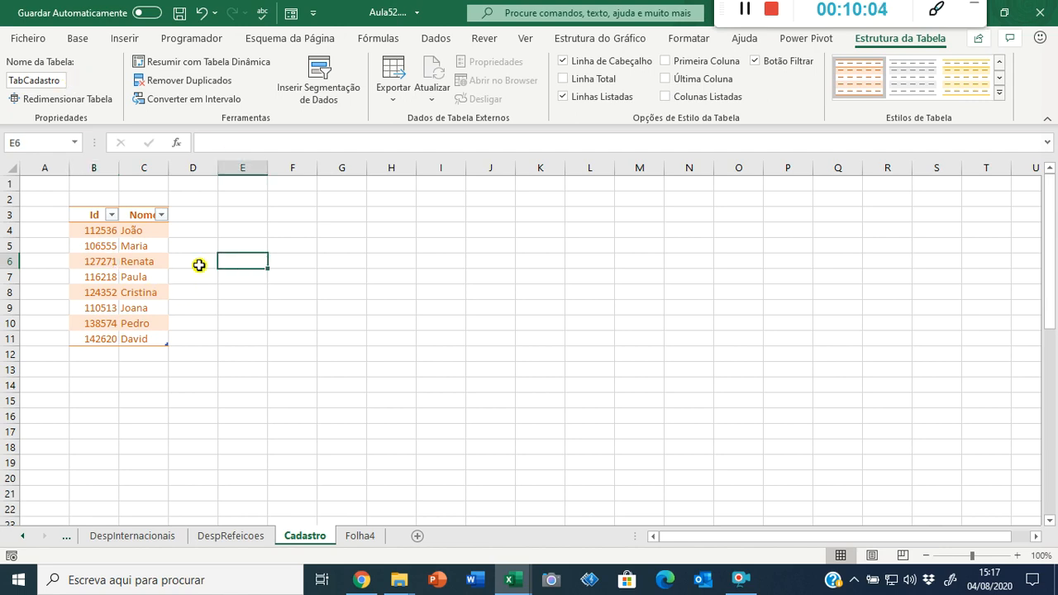
left_click(122, 264)
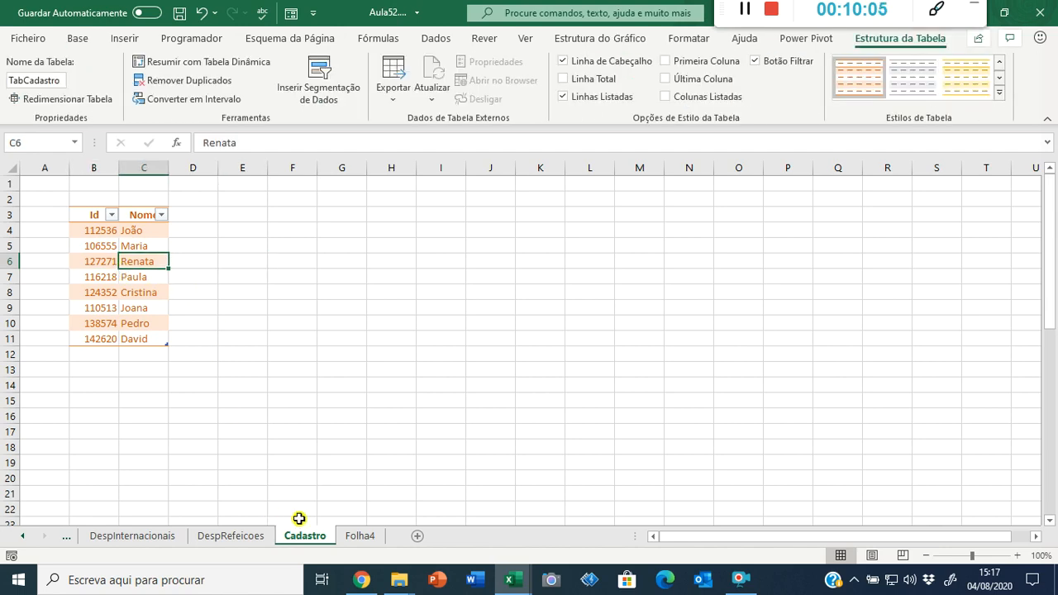
On Folha4, expand TabCadastro in the pivot field list and remove the existing Id field from the rows.
left_click(361, 535)
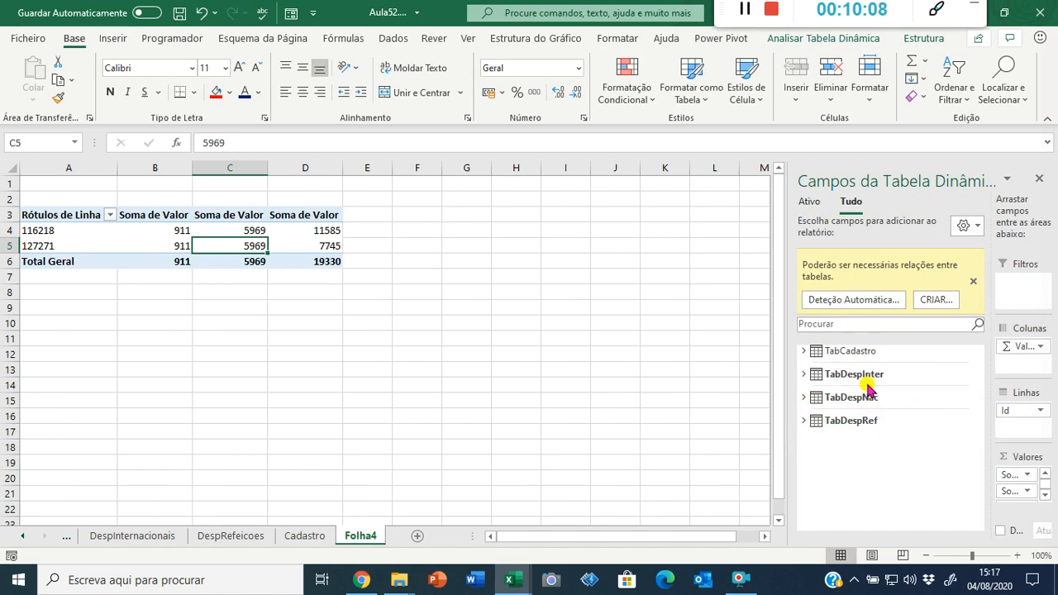
left_click(860, 352)
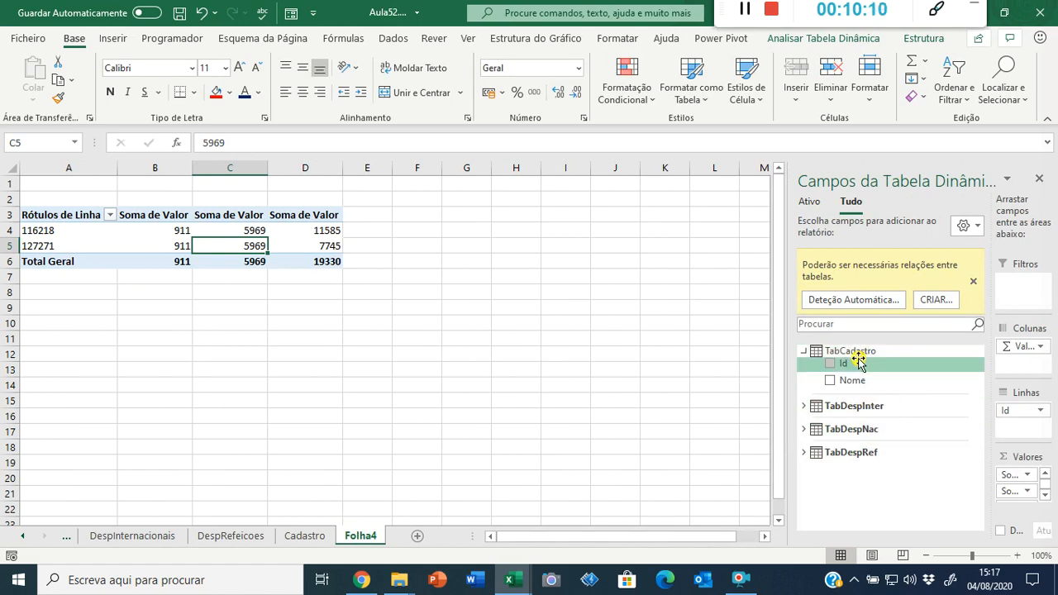
left_click_drag(859, 362, 932, 479)
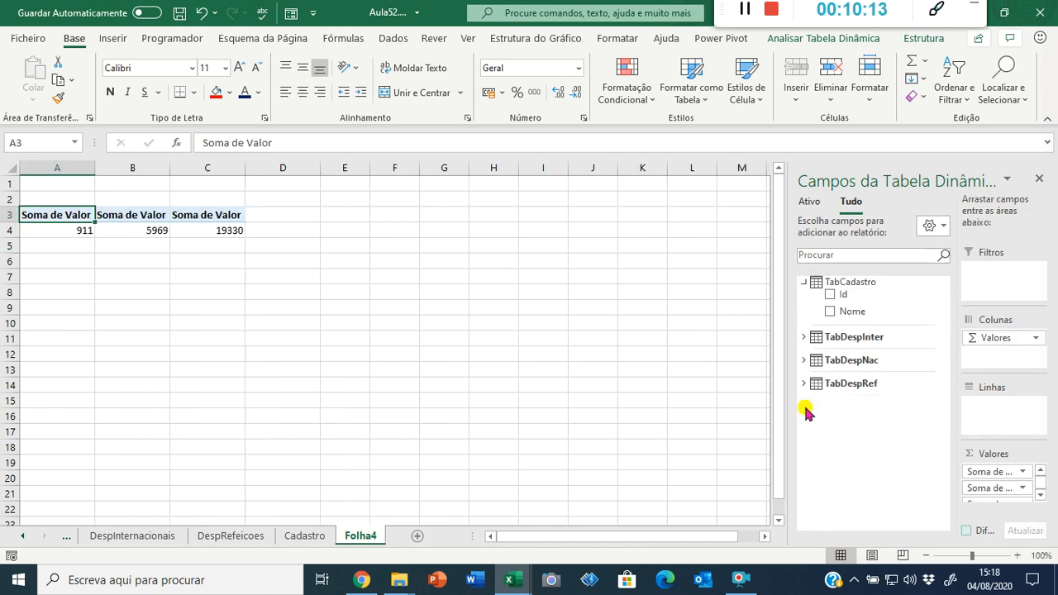
left_click(830, 295)
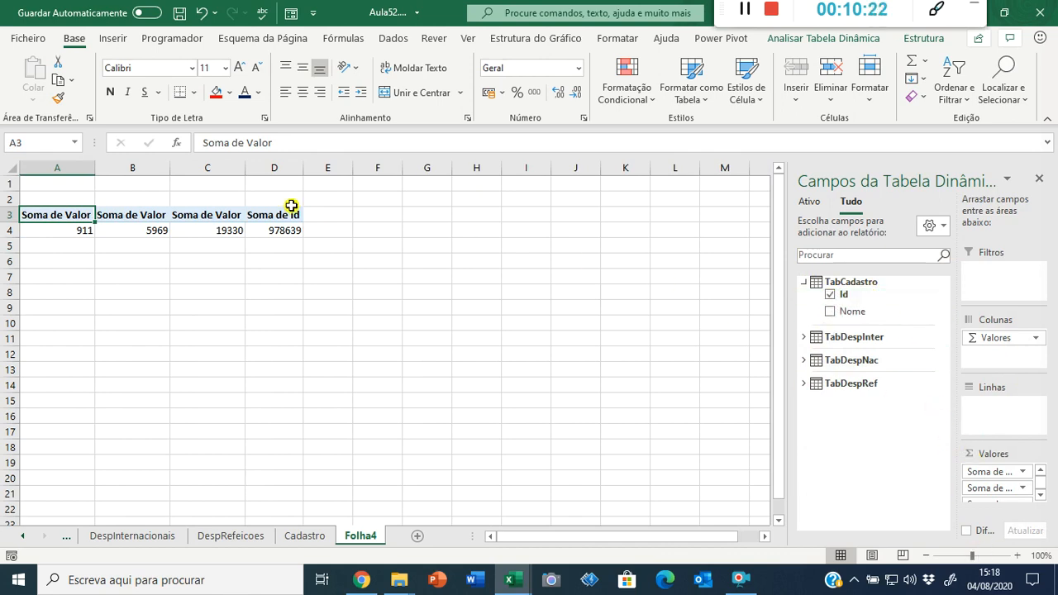
left_click(831, 298)
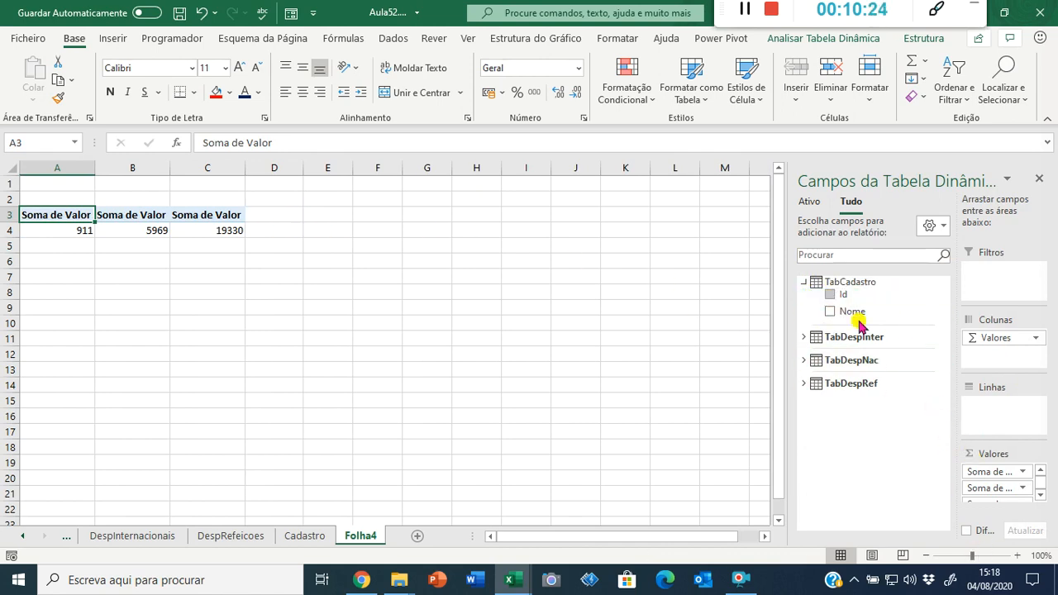
left_click(835, 295)
left_click(830, 297)
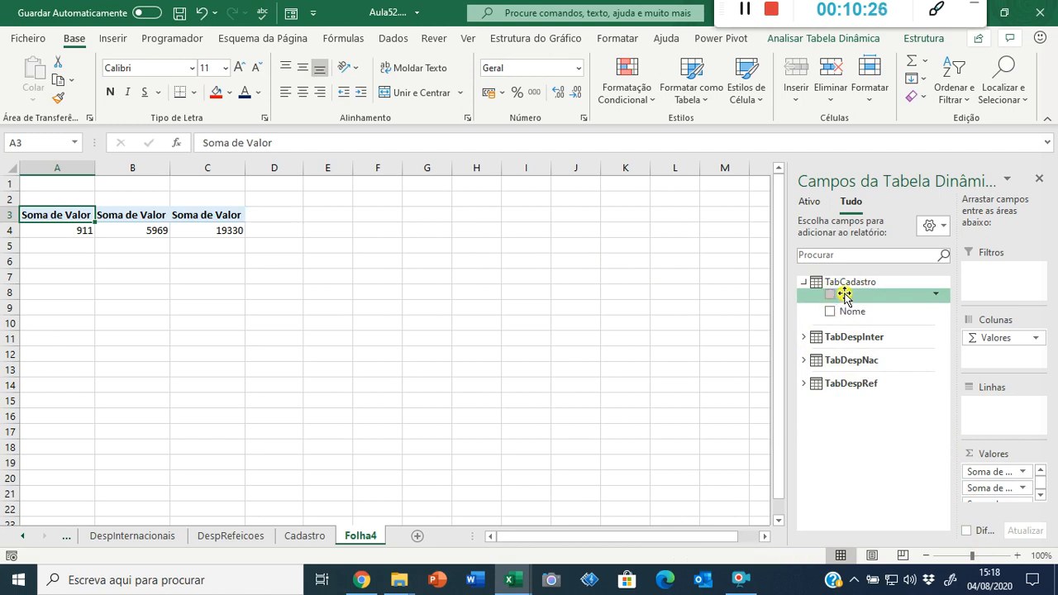
Place the Id field of TabCadastro in the rows of the pivot table.
left_click_drag(843, 293, 978, 407)
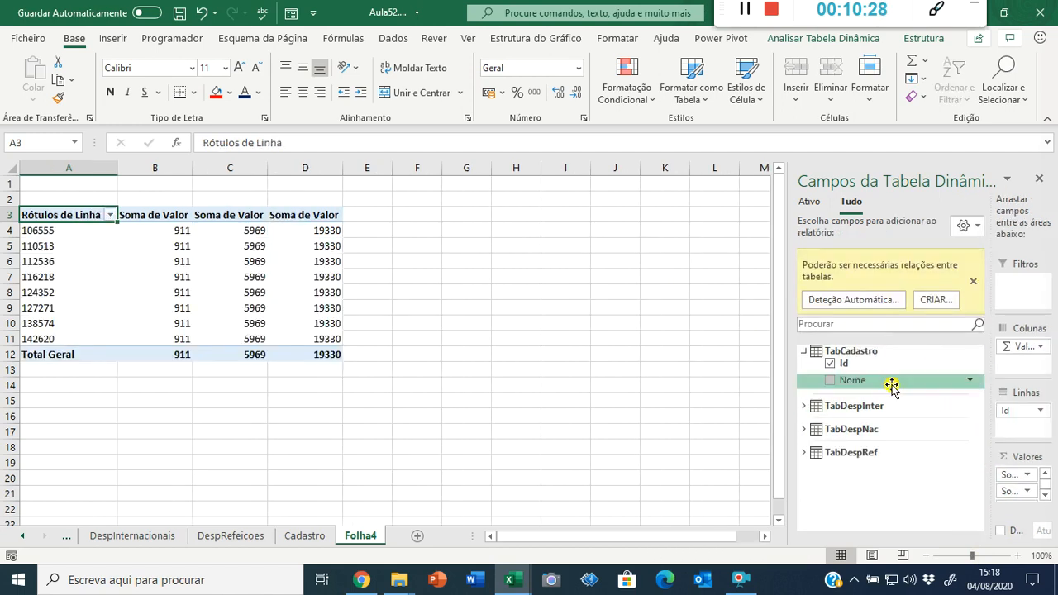
left_click(189, 275)
left_click(240, 261)
left_click(326, 263)
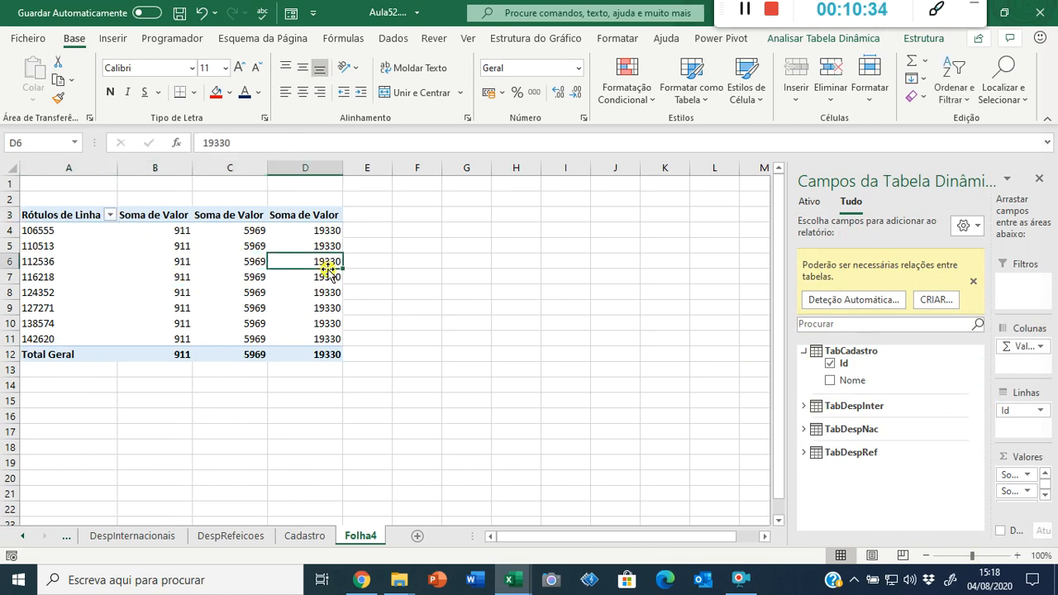
Detect the relationships between the tables automatically and open the relationship manager.
left_click(830, 305)
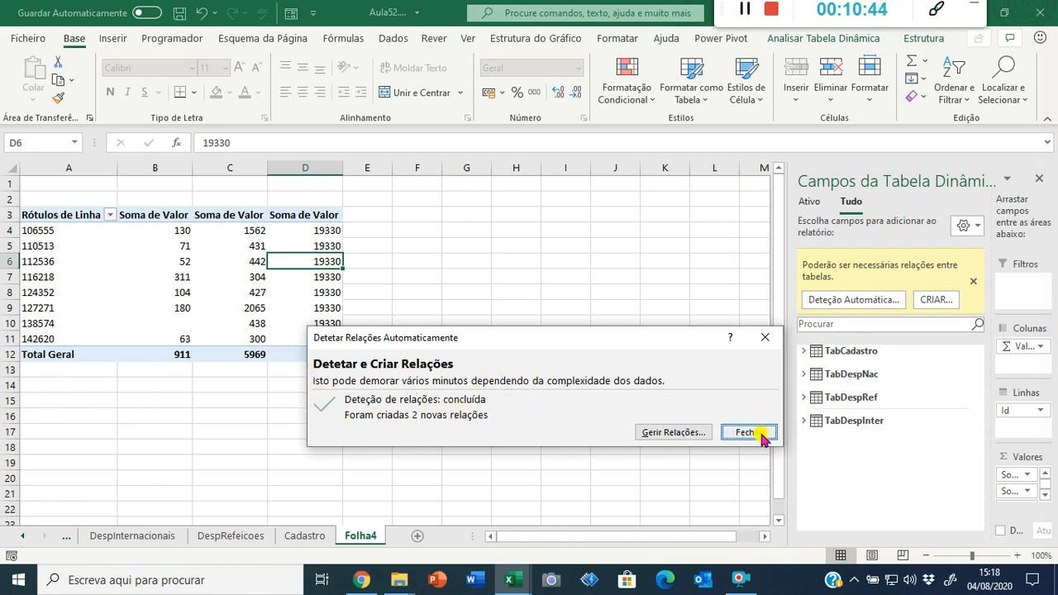
left_click(652, 432)
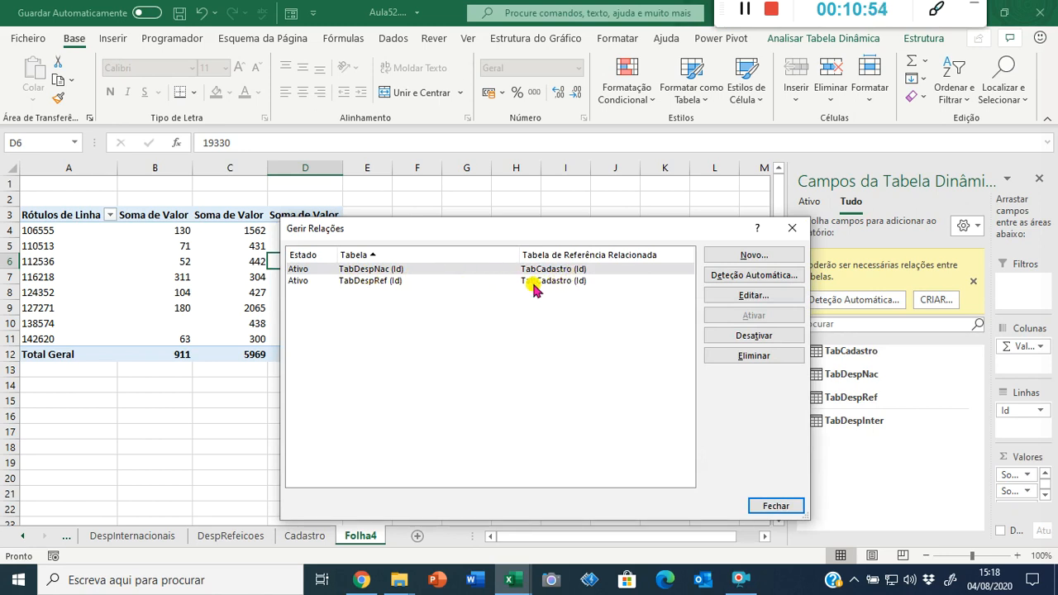
Create a relationship from the Id column of TabDespInter to the Id column of TabCadastro, and close the relationship manager.
left_click(752, 256)
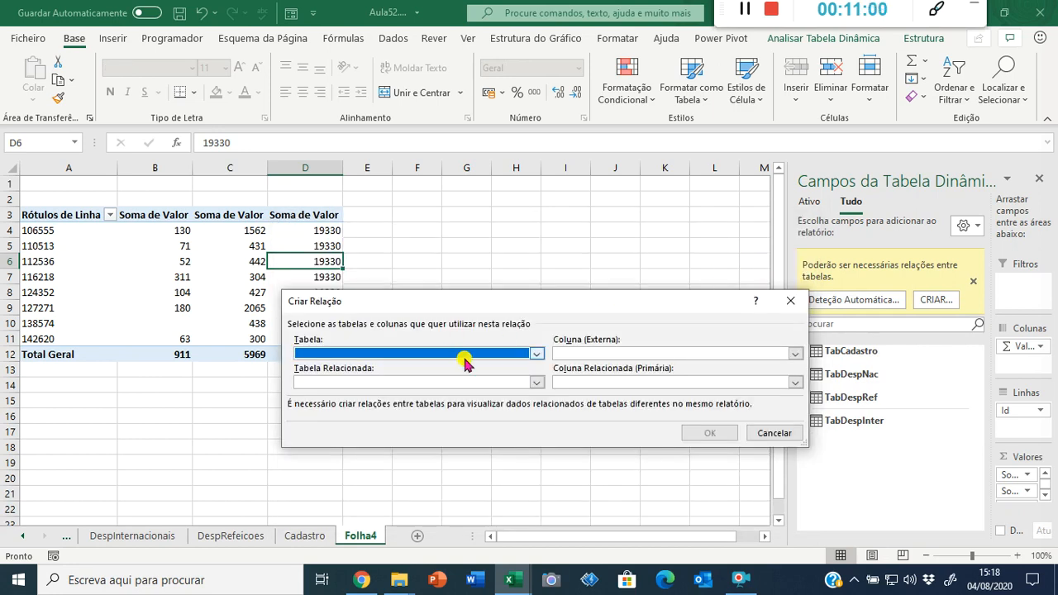
left_click(533, 354)
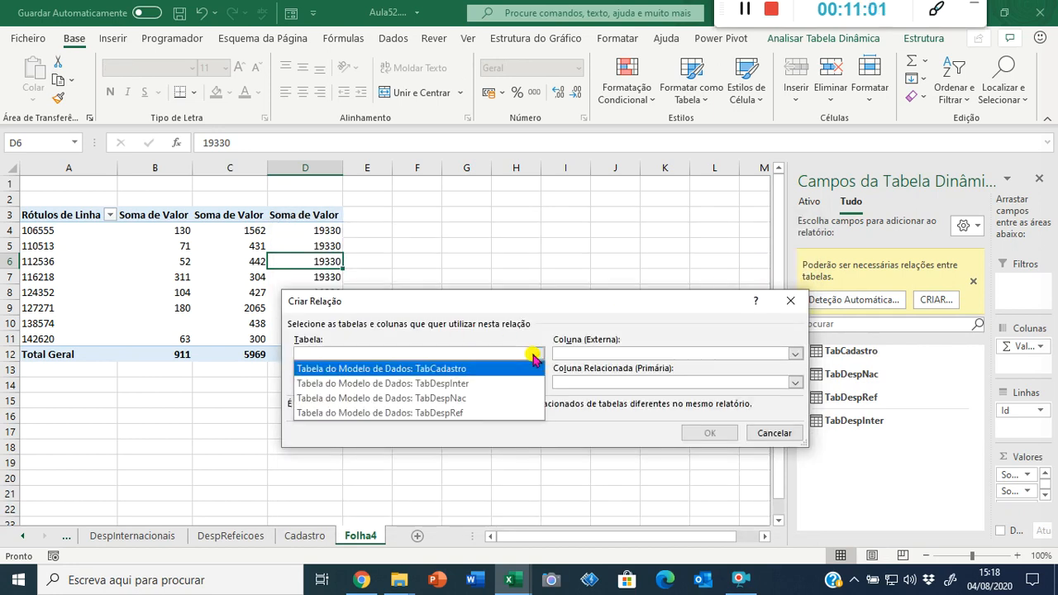
left_click(467, 383)
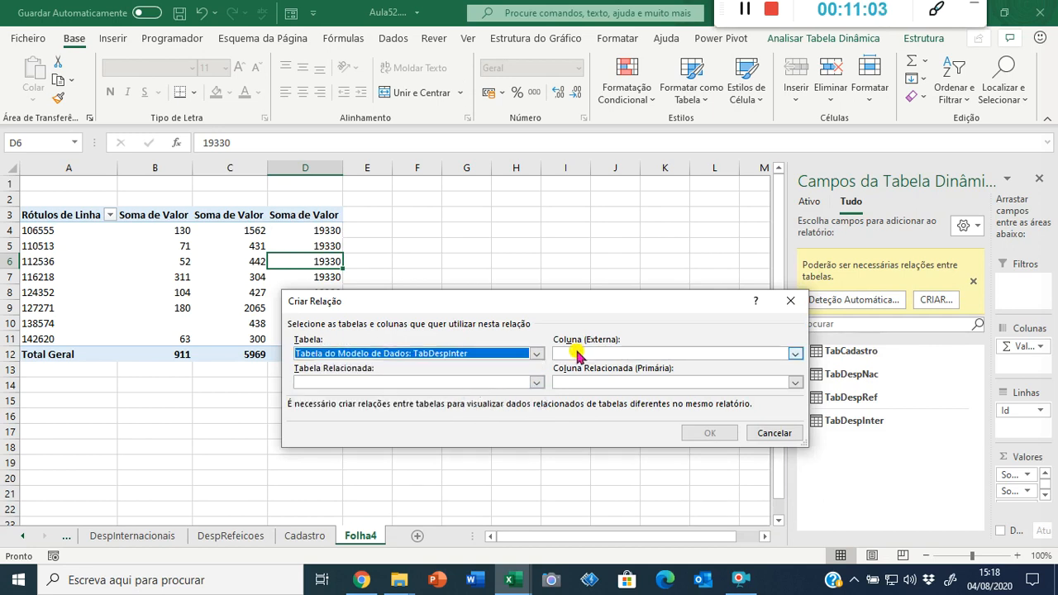
left_click(576, 353)
left_click(563, 383)
left_click(536, 382)
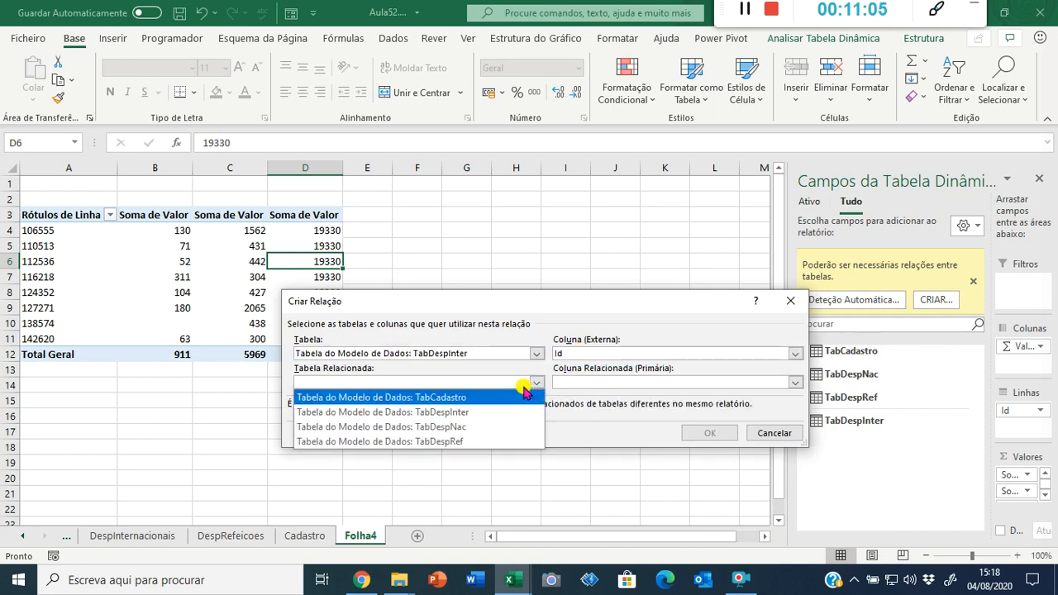
left_click(492, 399)
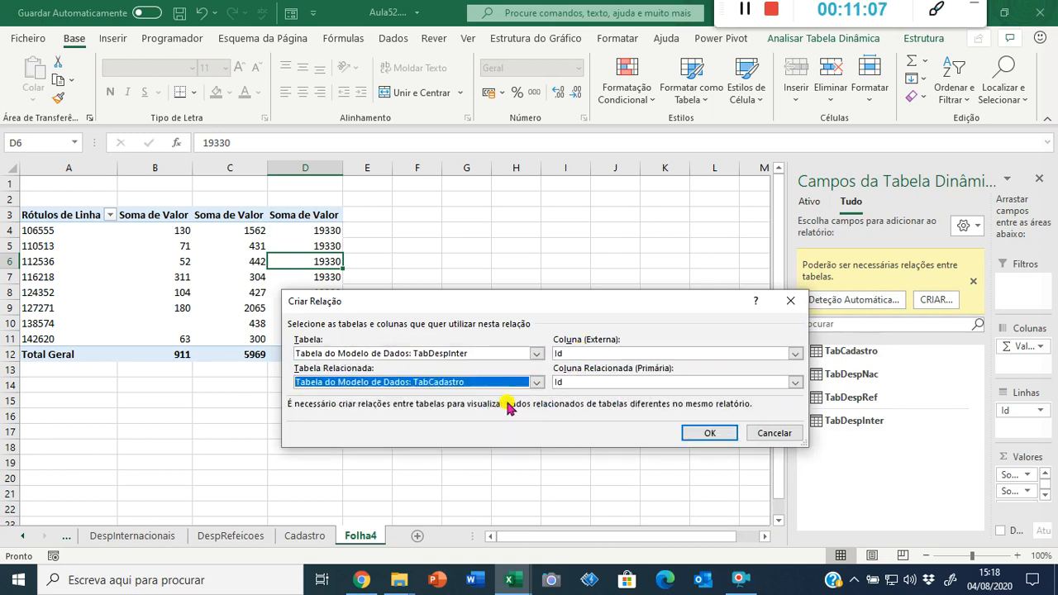
left_click(692, 433)
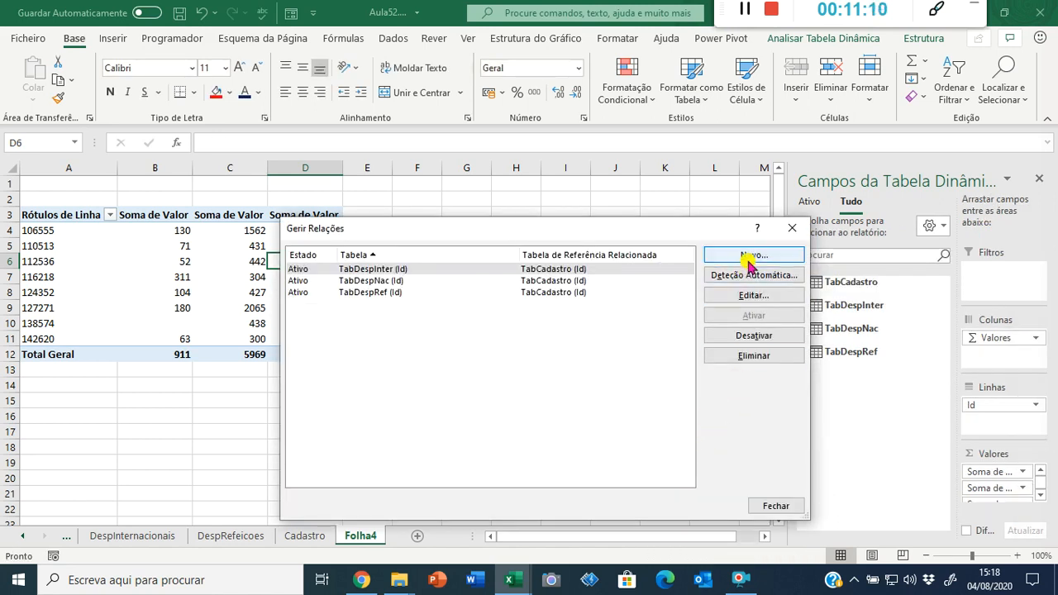
left_click(781, 505)
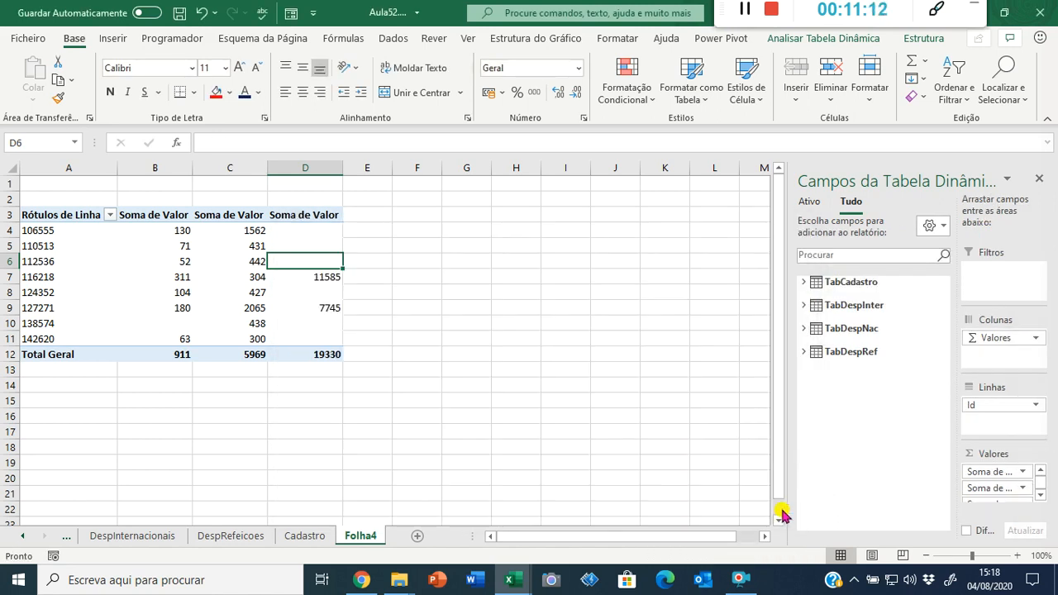
Format the first Soma de Valor column as Número with 2 decimals, thousands separator and red negatives with a minus sign.
right_click(174, 277)
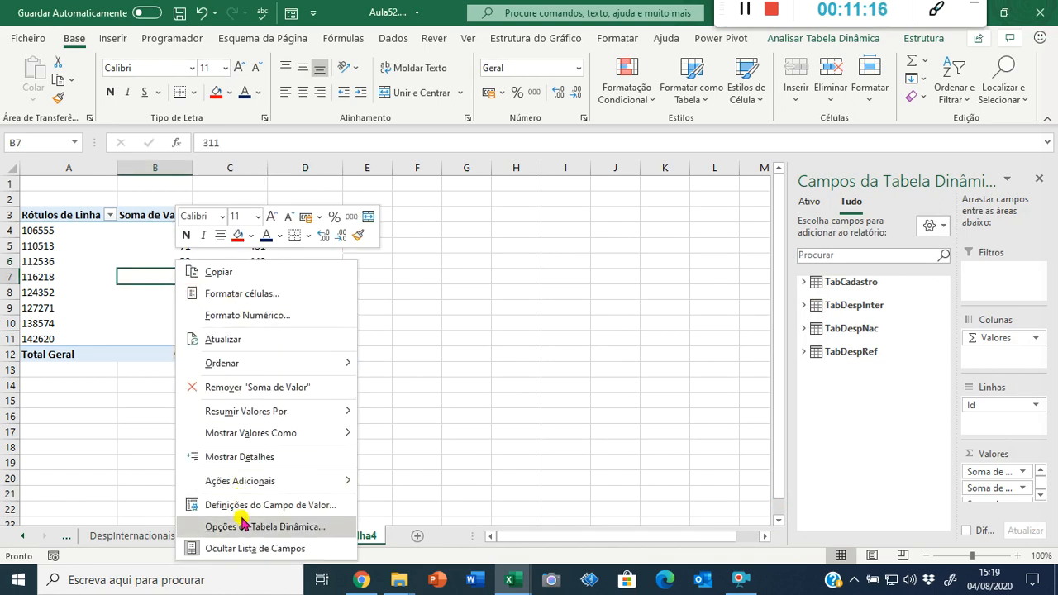
left_click(247, 315)
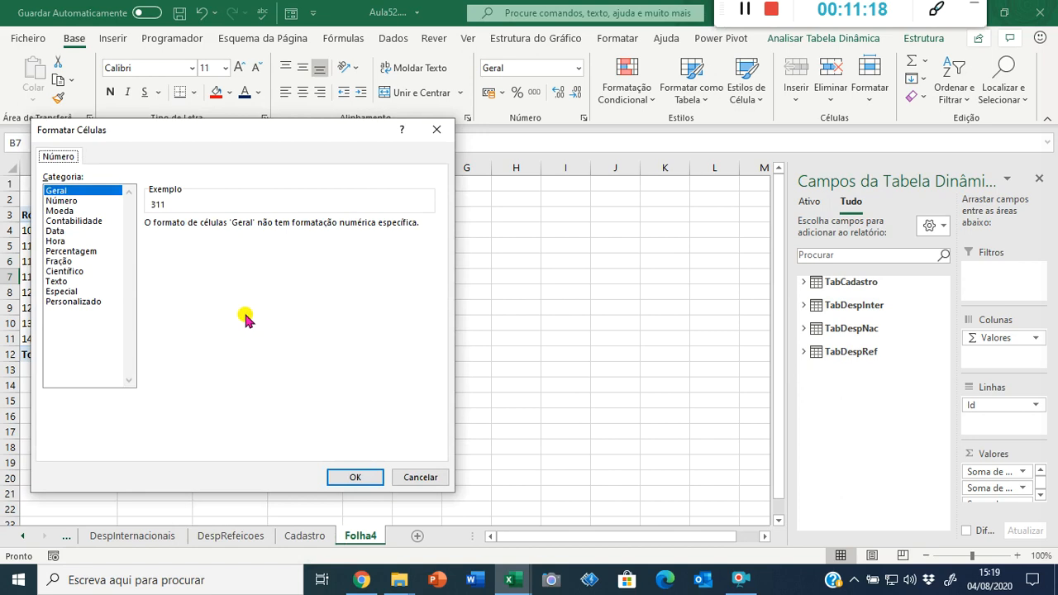
left_click(83, 201)
left_click(177, 303)
left_click(187, 244)
left_click(354, 476)
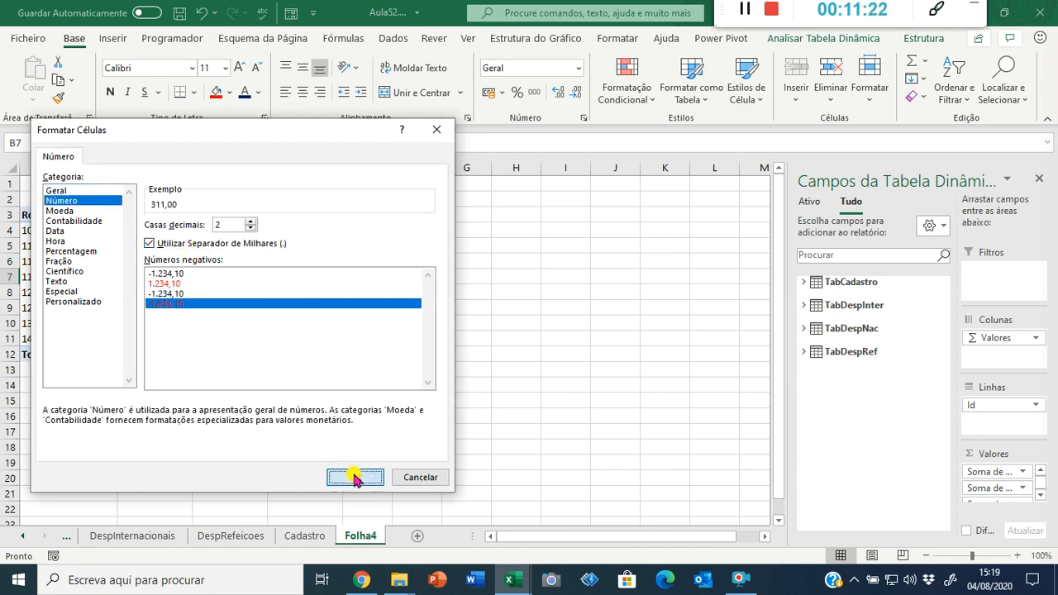
Format the second Soma de Valor column as Número with 2 decimals, thousands separator and red negatives with a minus sign.
left_click(259, 320)
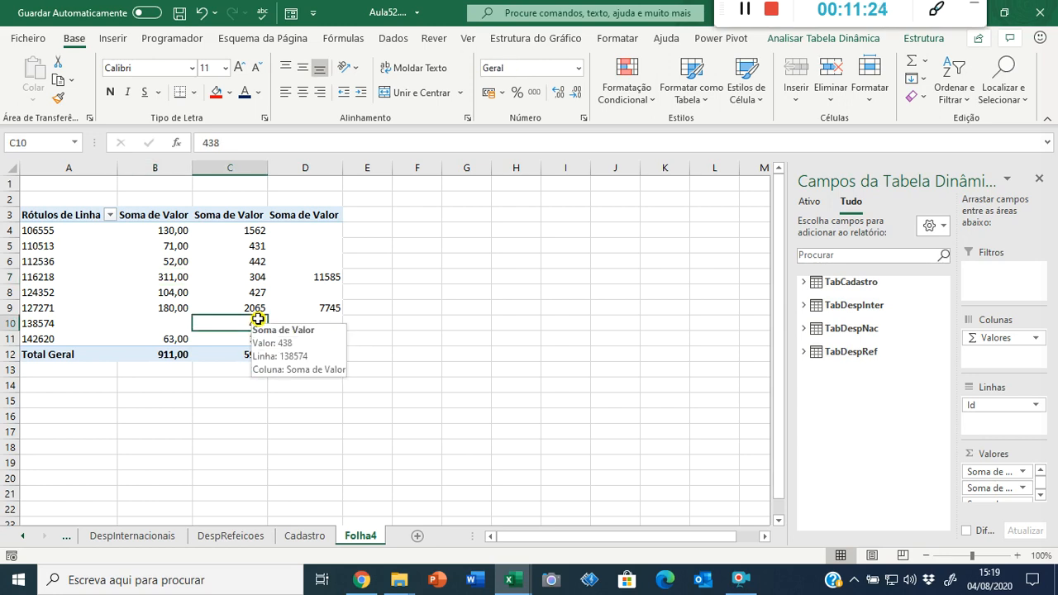
right_click(258, 325)
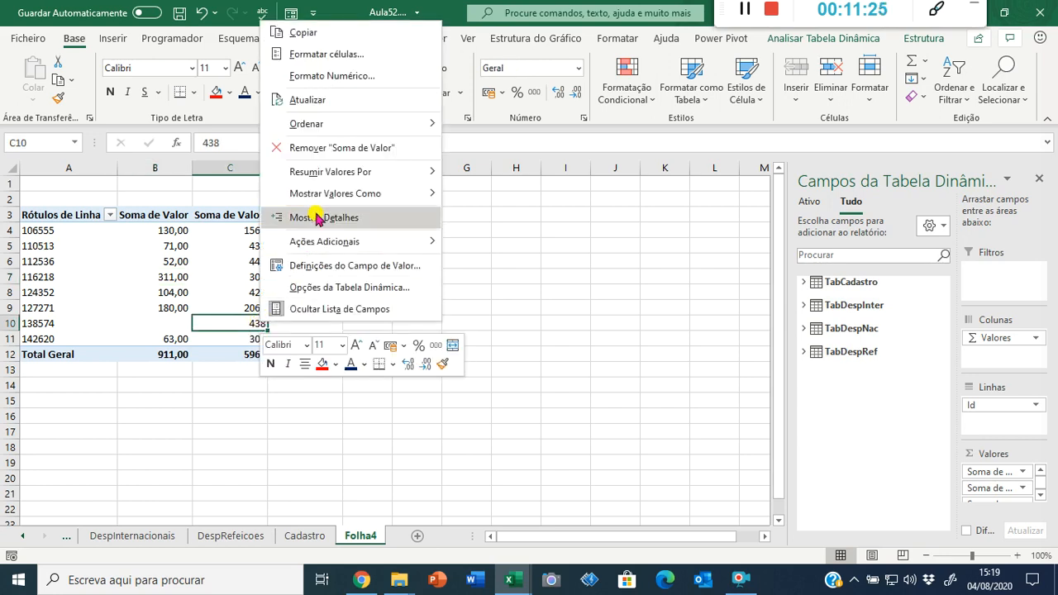
left_click(321, 74)
left_click(145, 84)
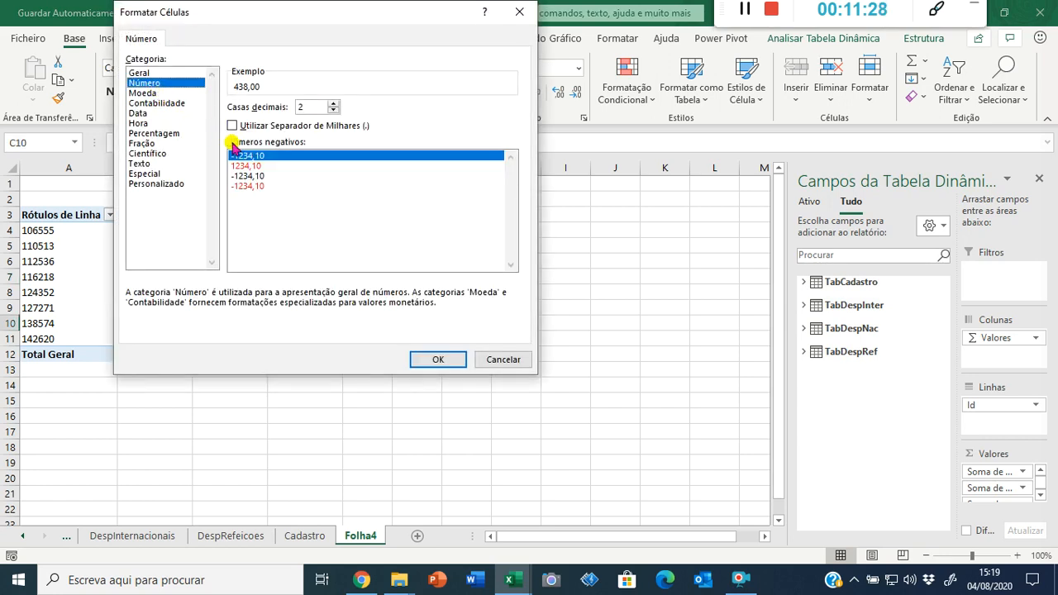
left_click(250, 187)
left_click(232, 126)
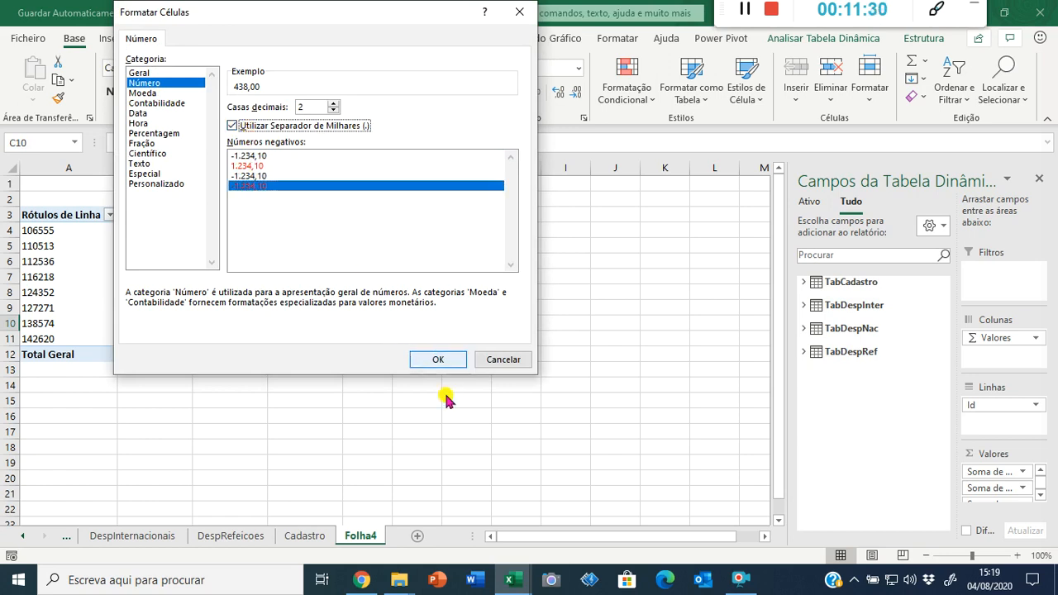
left_click(438, 361)
Format the third Soma de Valor column as Número with 2 decimals, thousands separator and red negatives with a minus sign.
right_click(318, 277)
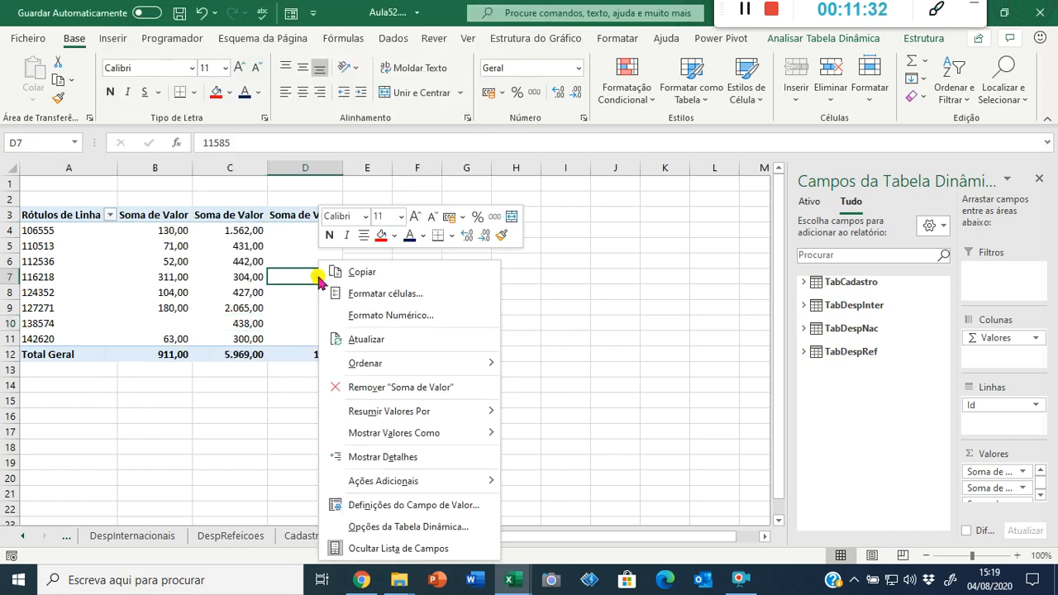
left_click(361, 315)
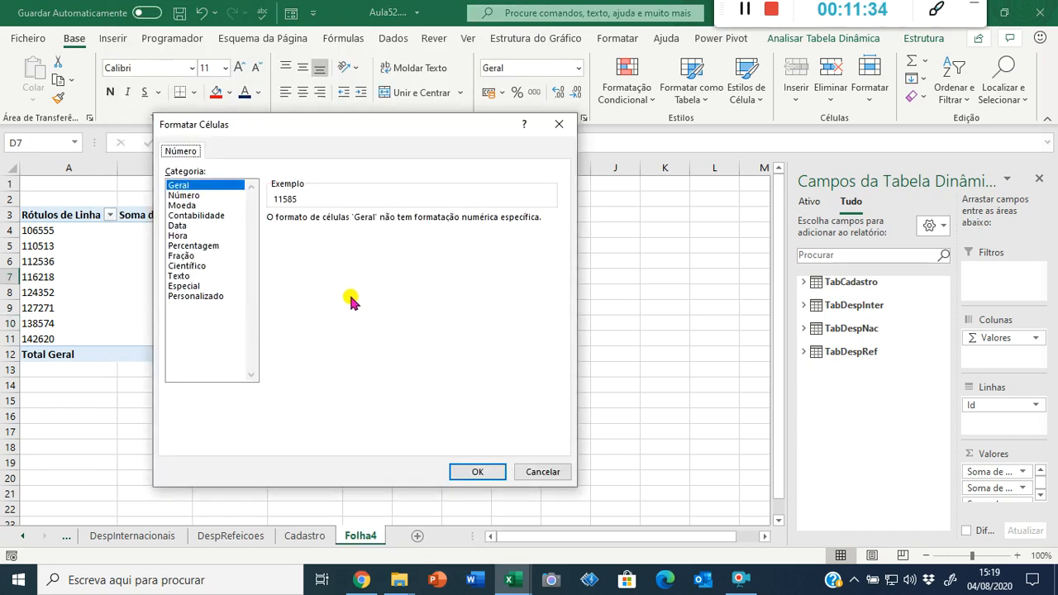
left_click(205, 199)
left_click(289, 297)
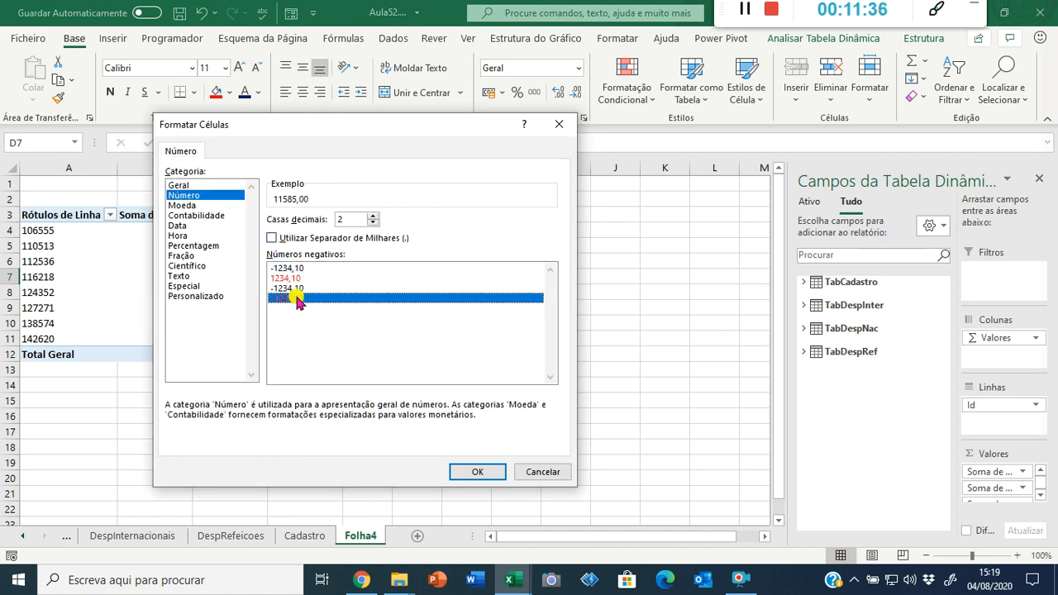
left_click(323, 240)
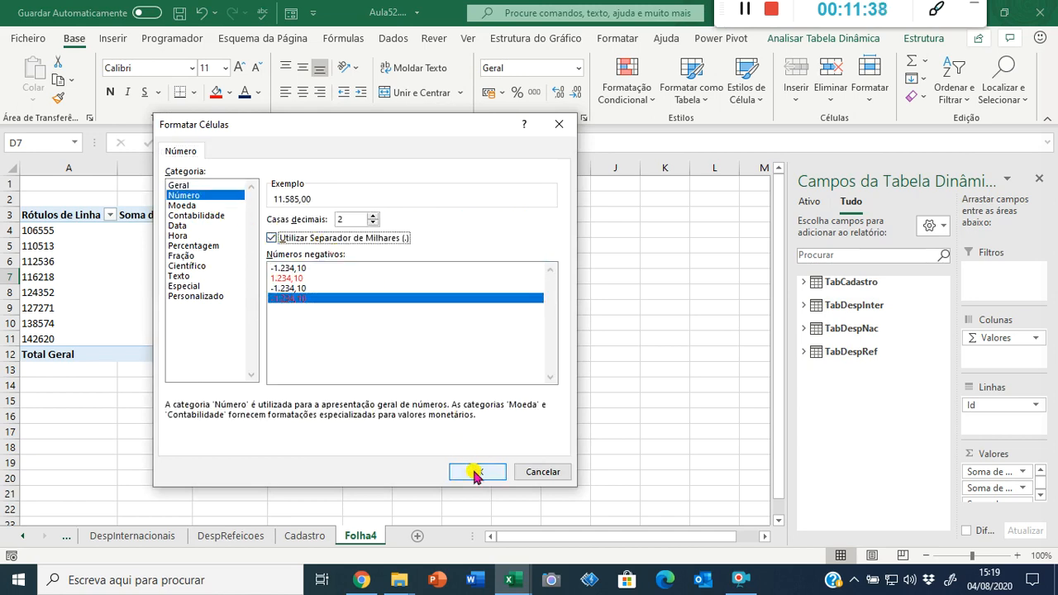
left_click(476, 471)
left_click(436, 357)
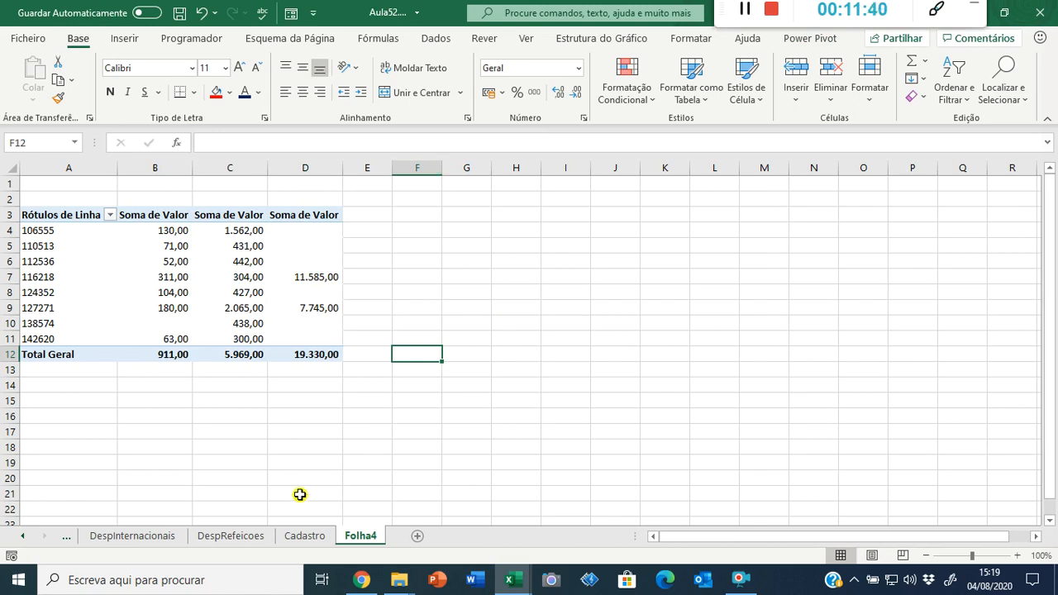
On the DespNacionais sheet, total the Valor column of TabDespNac with a SOMA formula in cell F3.
left_click(162, 539)
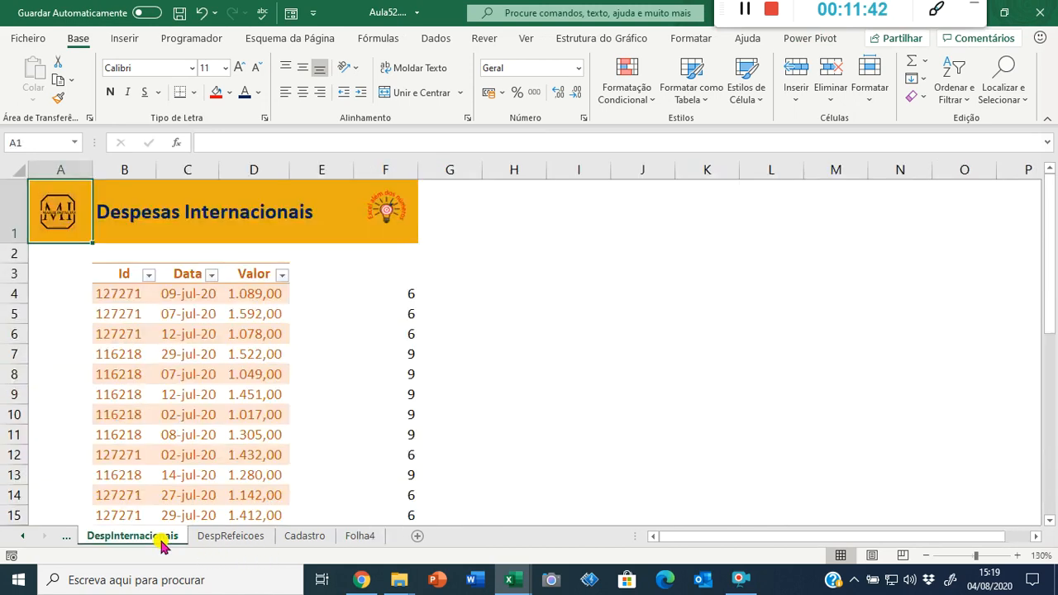
key("ctrl+Page_Up")
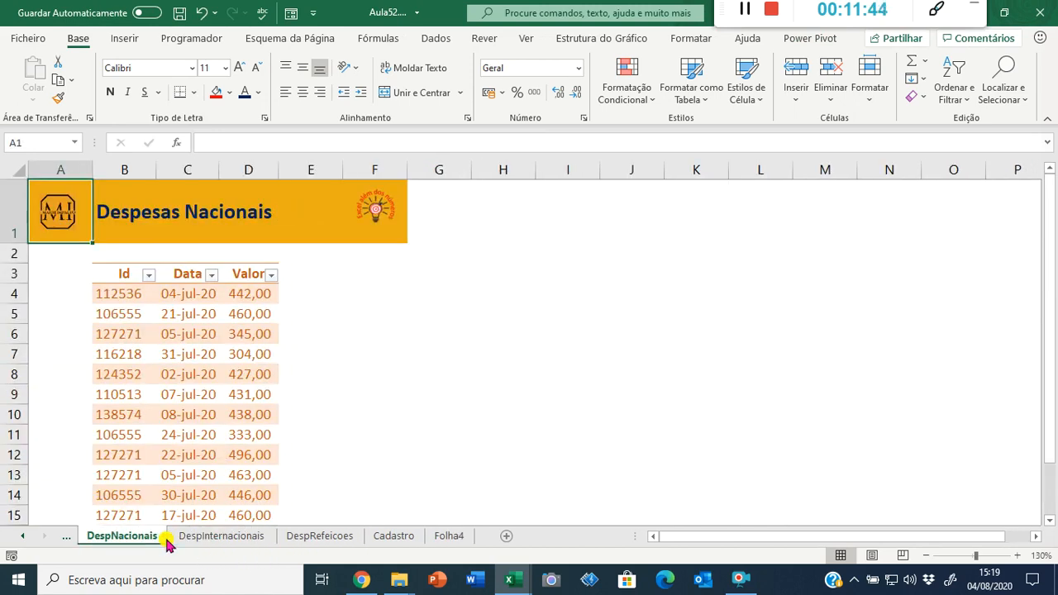
left_click(456, 277)
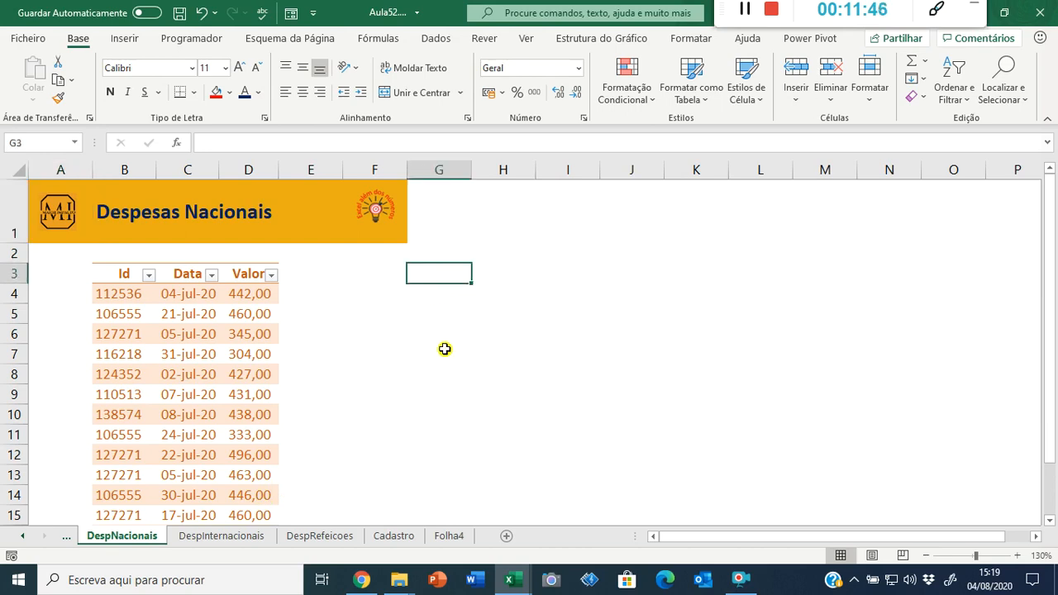
key("Left")
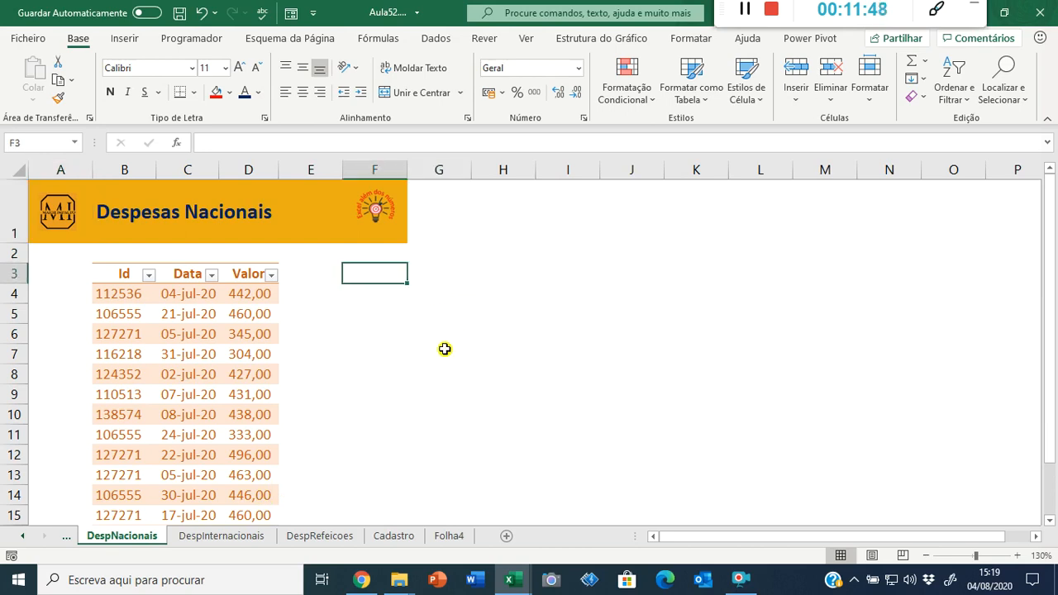
type("=soma(")
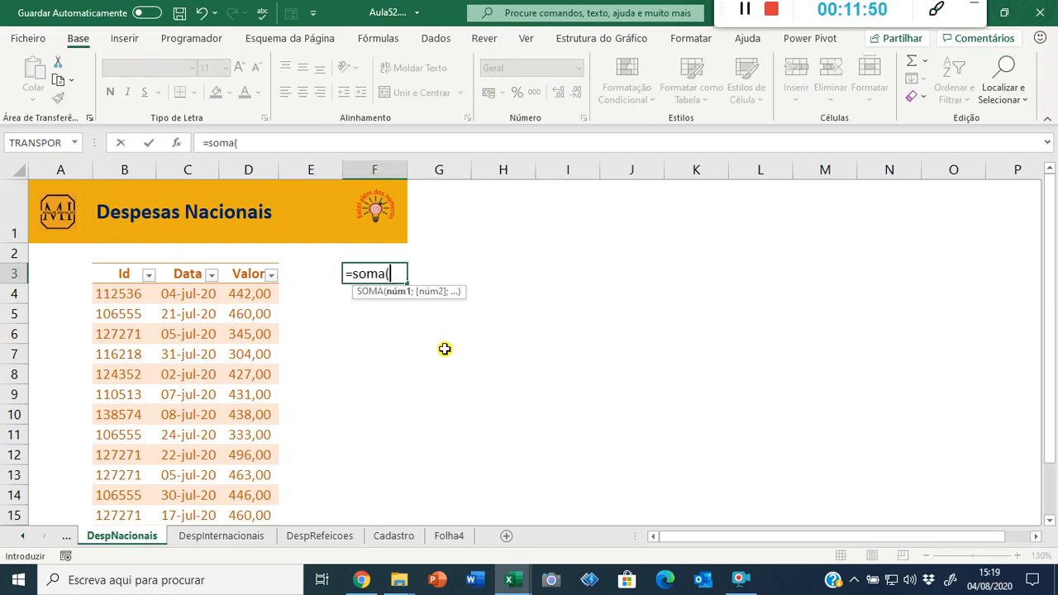
key("Left")
key("Left")
key("Down")
key("ctrl+shift+Down")
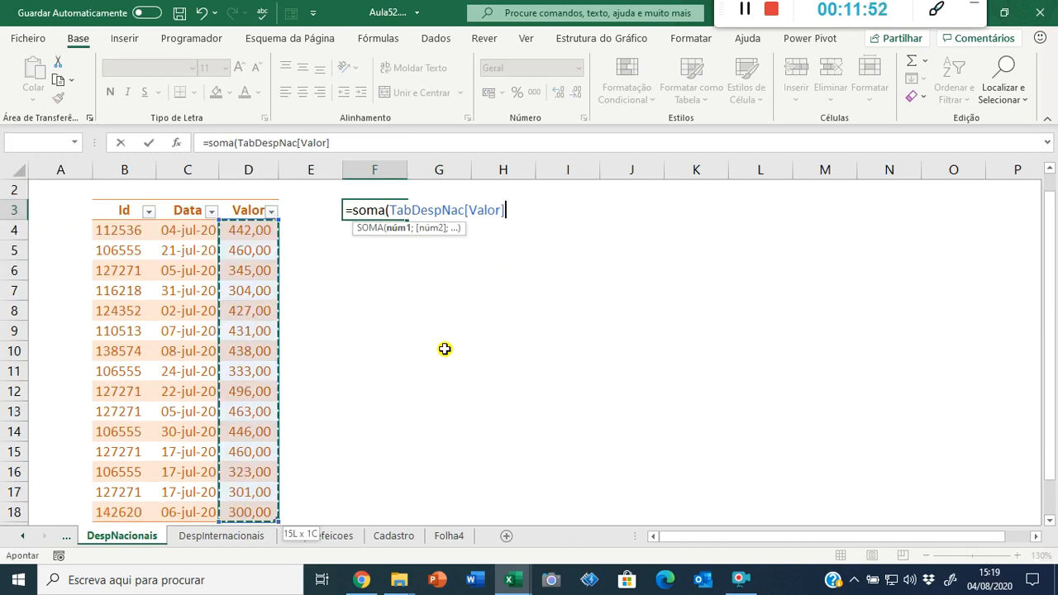
key("ctrl+Return")
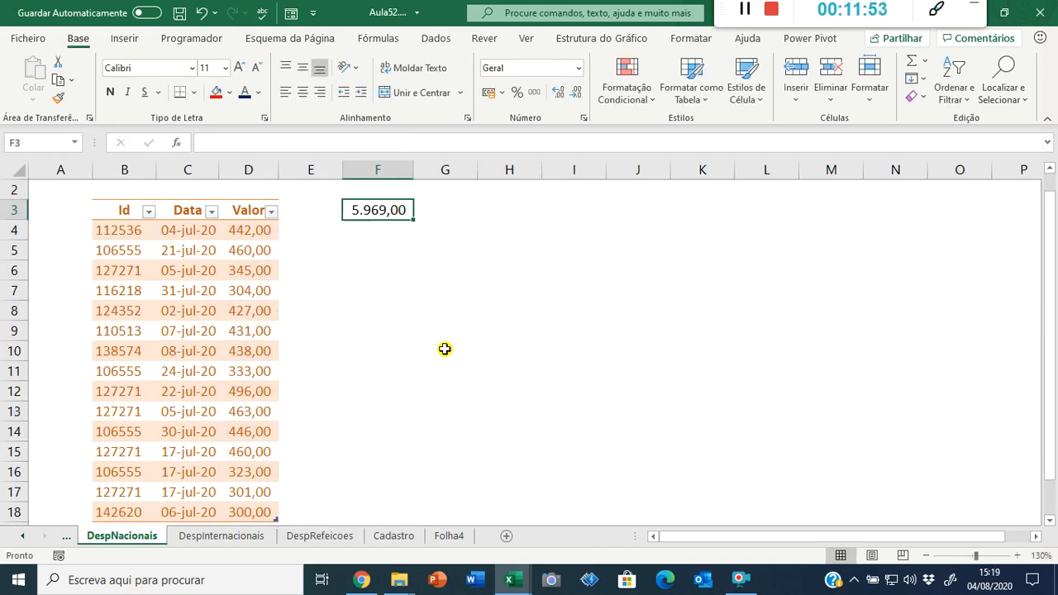
scroll(445, 349, "up", 1)
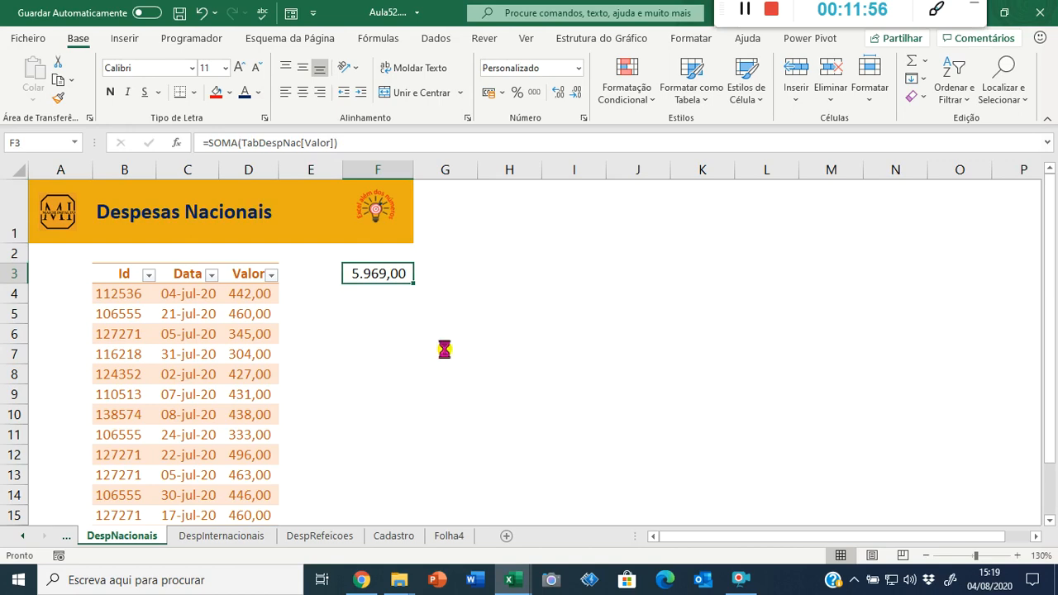
key("ctrl+c")
key("ctrl+Page_Down")
key("Escape")
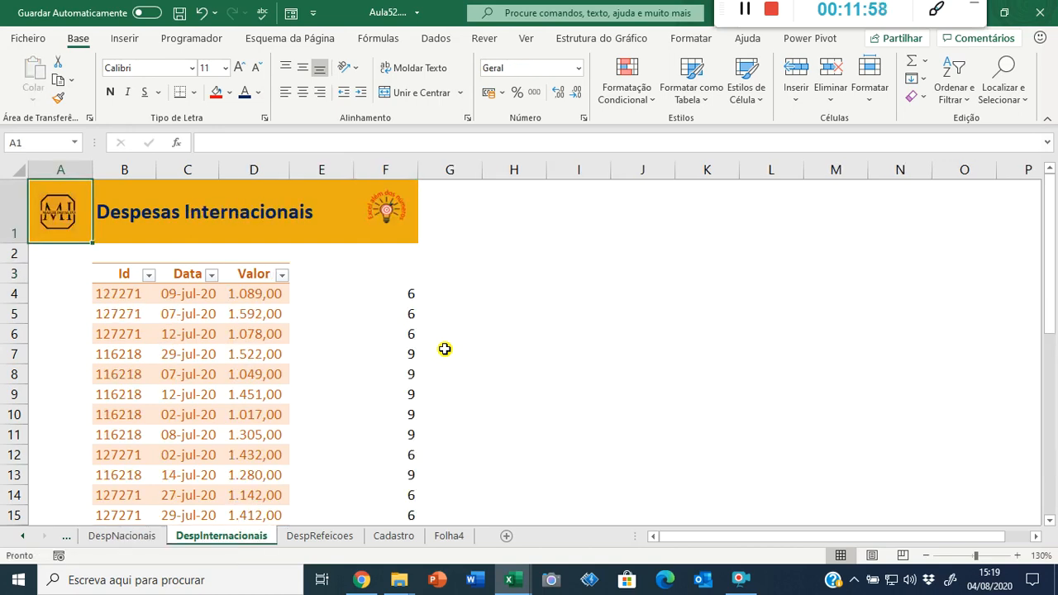
key("ctrl+Page_Up")
On the DespInternacionais sheet, replace the formula in cell F4 with a SOMA of the Valor column of TabDespInter.
key("ctrl+Page_Down")
key("Down")
key("Down")
key("Down")
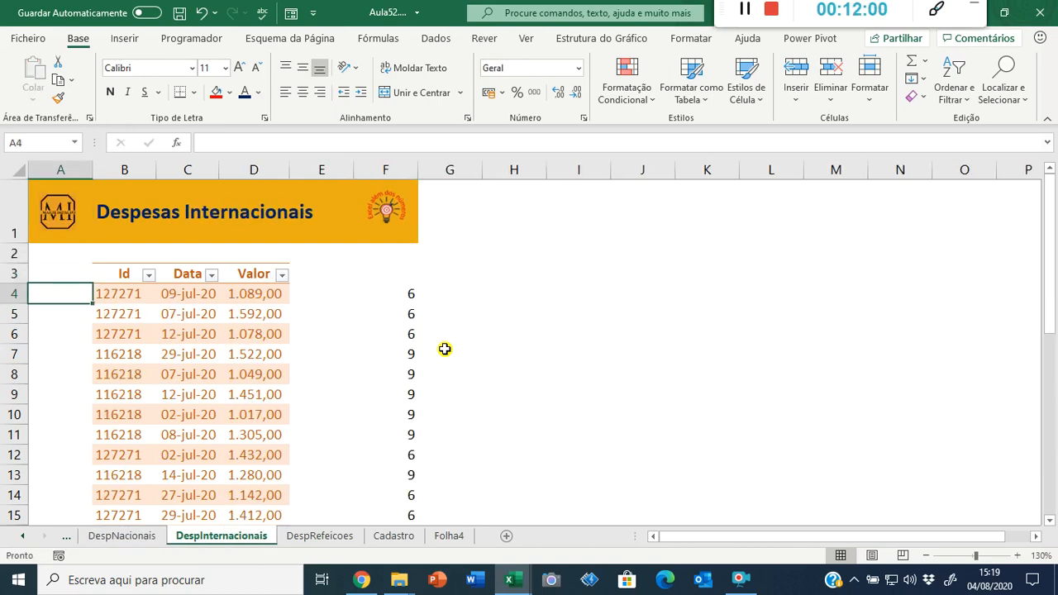
key("Right")
key("Right")
key("Right")
key("Right")
key("Right")
type("=soma(")
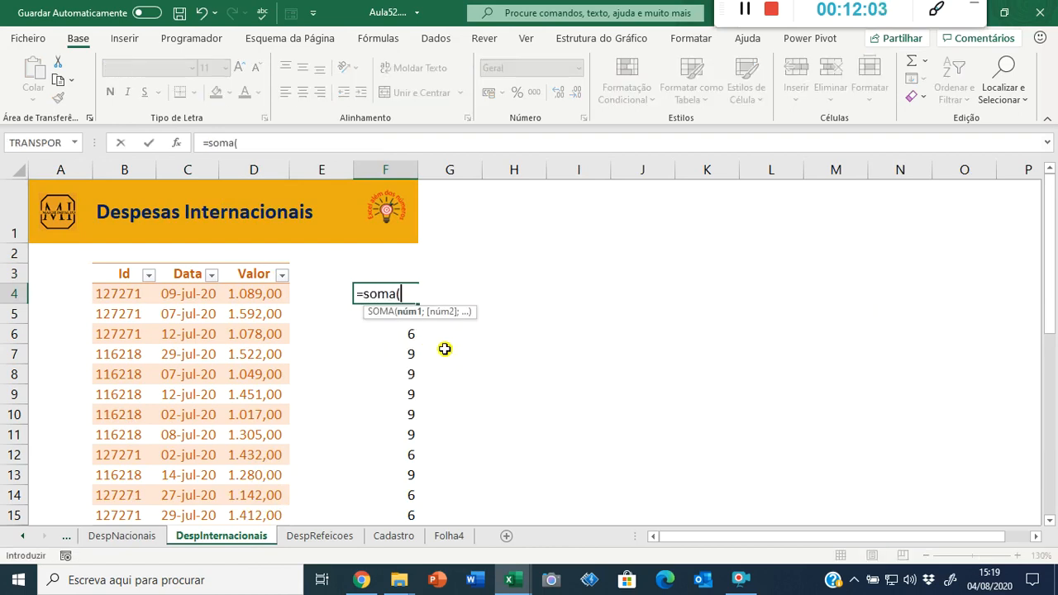
key("Left")
key("Left")
key("ctrl+shift+Down")
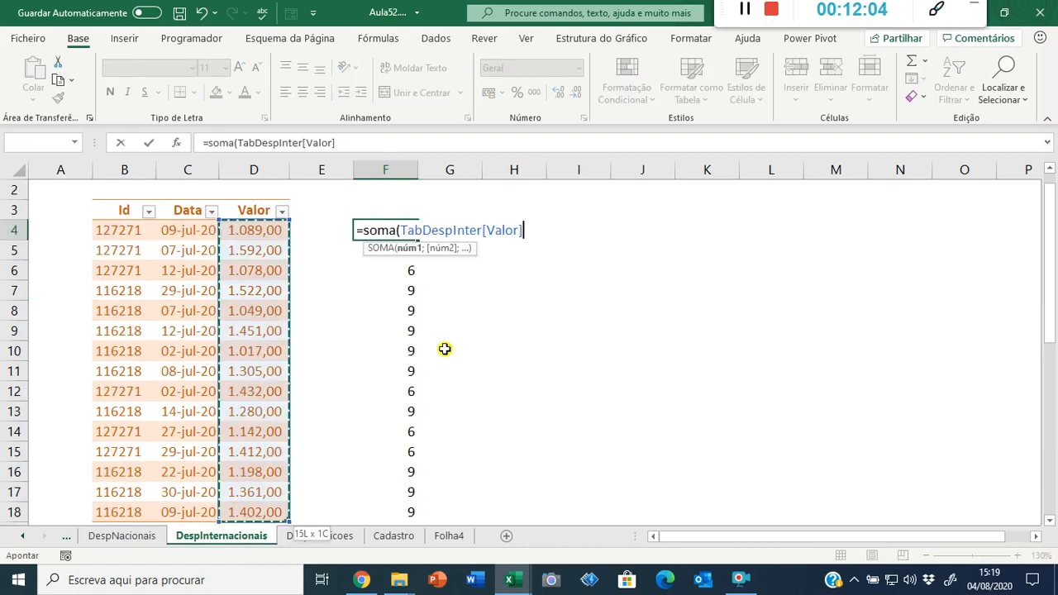
key("Return")
Clear the leftover counts in column F below the total in F4 on the DespInternacionais sheet.
key("Up")
key("Down")
key("ctrl+shift+Down")
key("Delete")
key("Up")
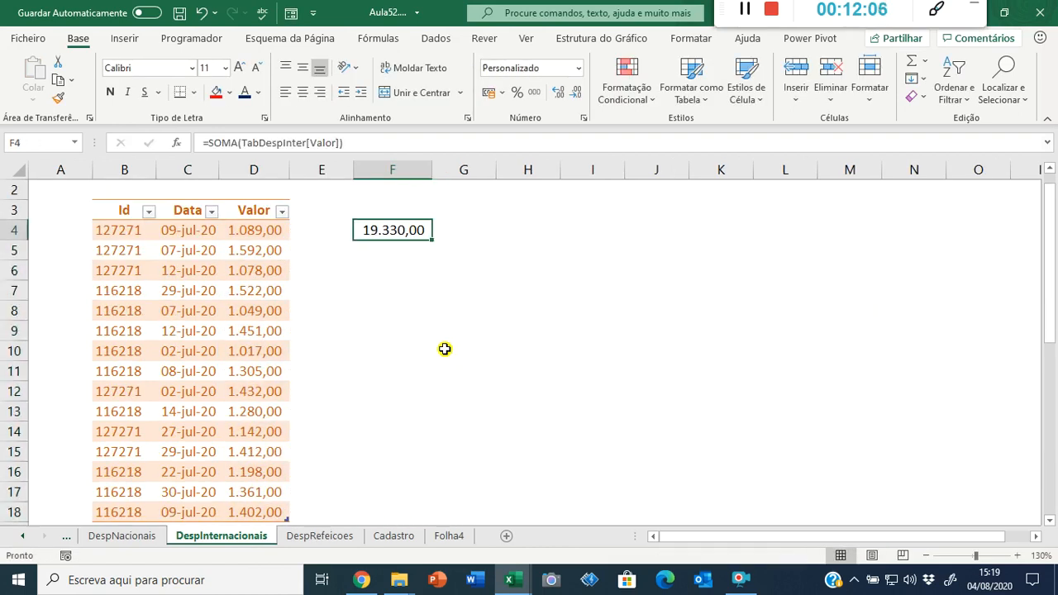
On the DespRefeicoes sheet, replace the formula in cell F4 with a SOMA of the Valor column of TabDespRef.
key("ctrl+Page_Up")
key("ctrl+Page_Down")
key("ctrl+Page_Down")
key("Down")
key("Right")
key("Right")
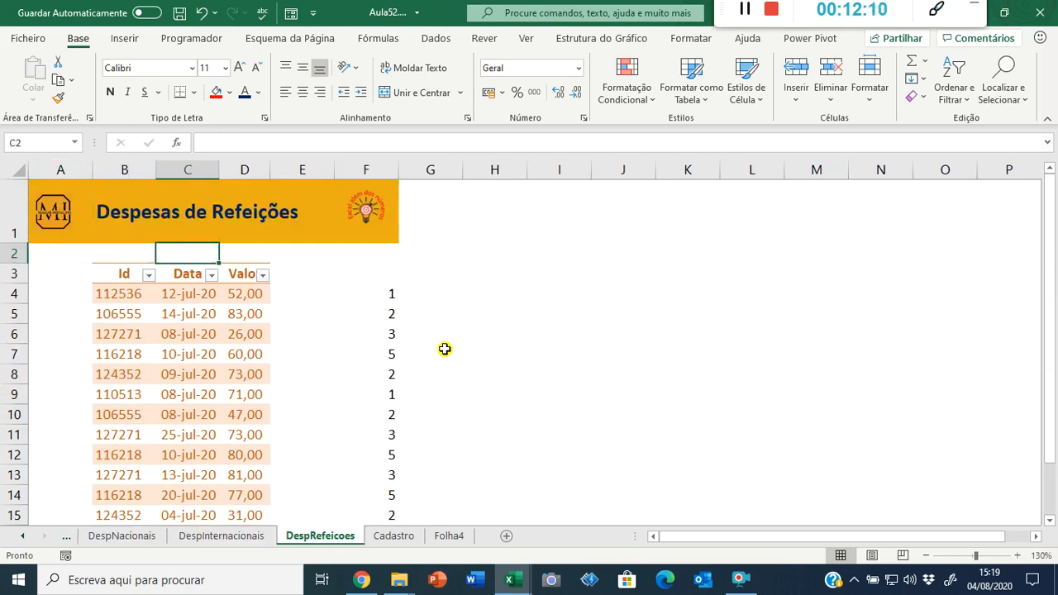
key("Right")
key("Right")
key("Right")
key("Down")
key("Down")
type("=soma(")
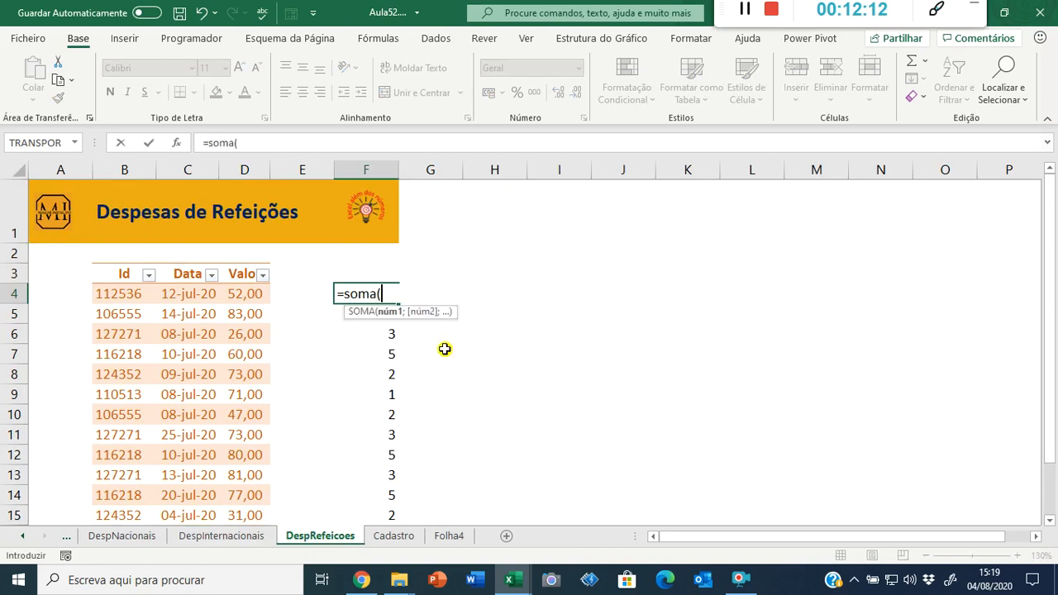
key("Left")
key("Left")
key("ctrl+shift+Down")
key("ctrl+Return")
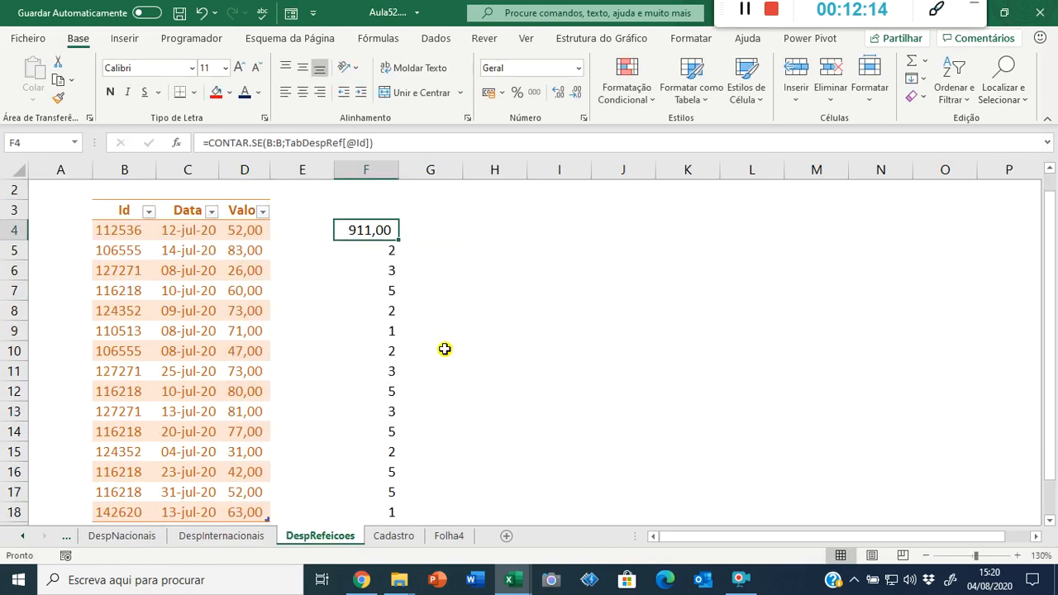
Clear the leftover counts in column F below the total in F4 on the DespRefeicoes sheet.
key("Down")
key("ctrl+shift+Down")
key("Delete")
key("ctrl+Home")
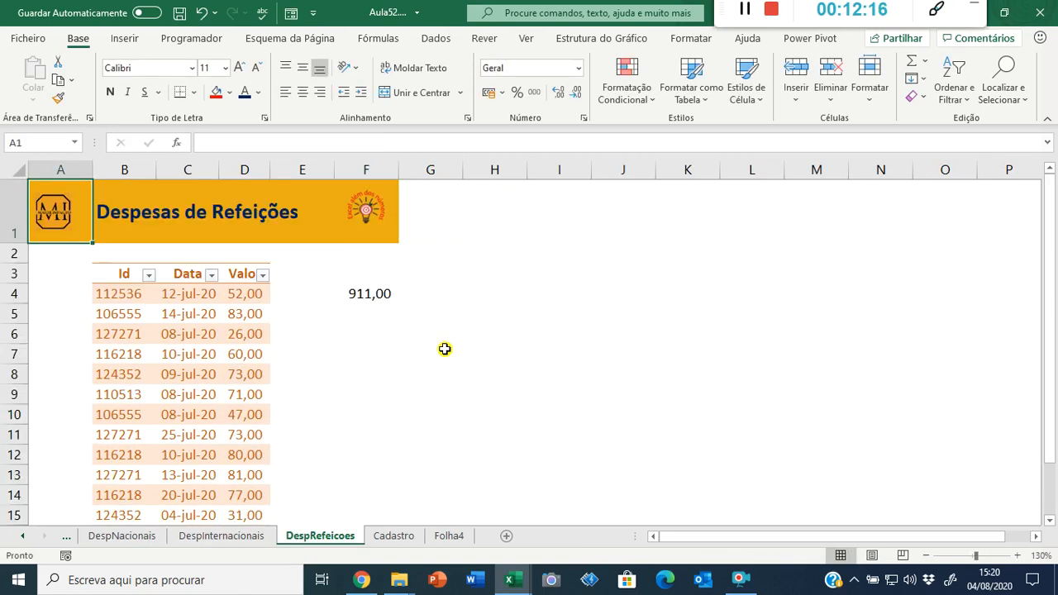
On the Folha4 sheet, check the pivot table's Total Geral for each of the three Soma de Valor columns against the source-table sums.
key("ctrl+Page_Down")
key("ctrl+Page_Down")
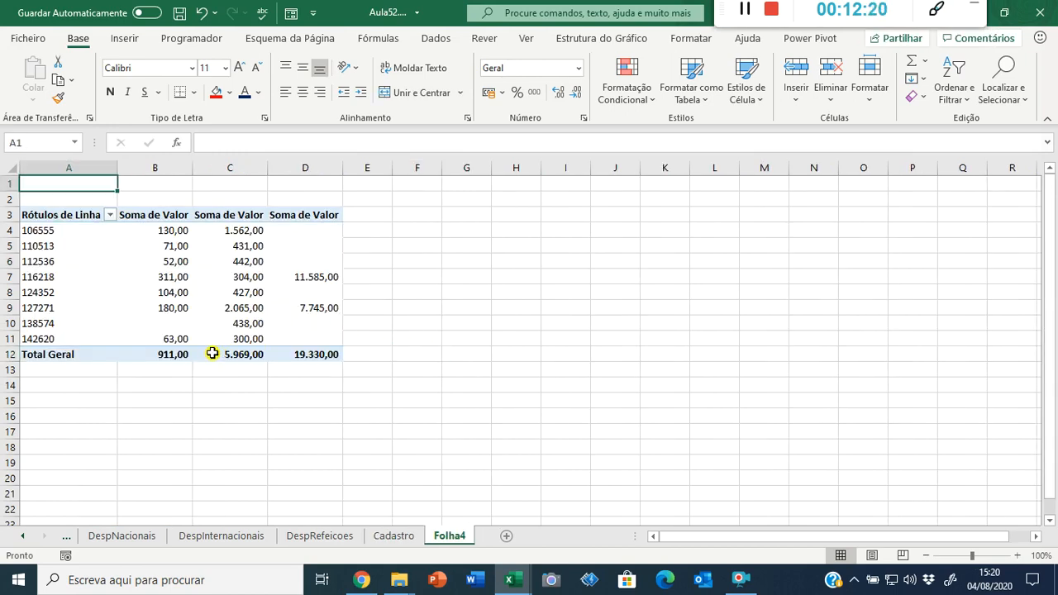
left_click(176, 354)
left_click(249, 354)
left_click(331, 354)
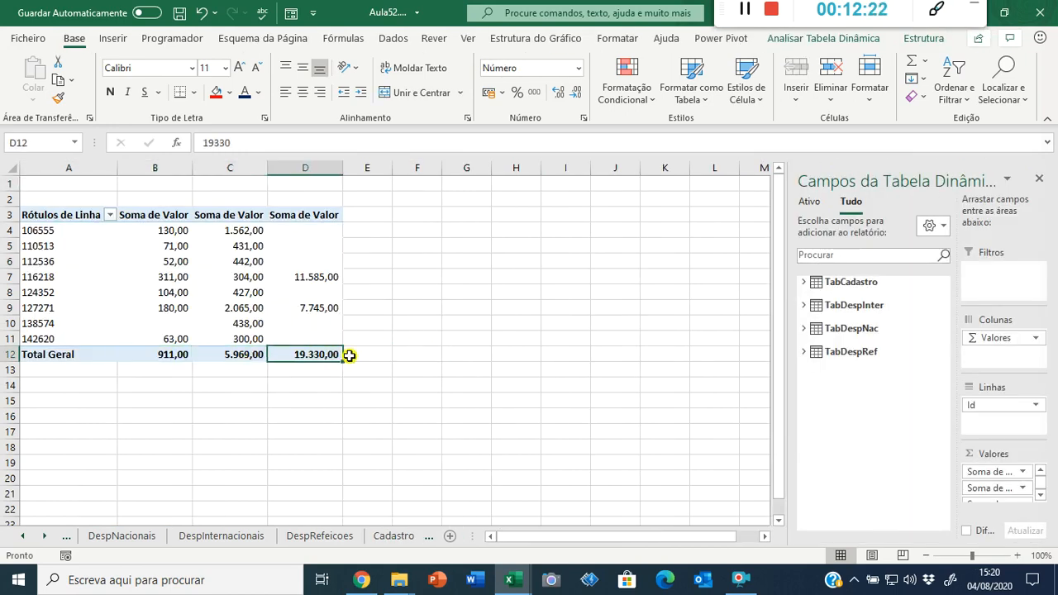
left_click(416, 323)
left_click(293, 208)
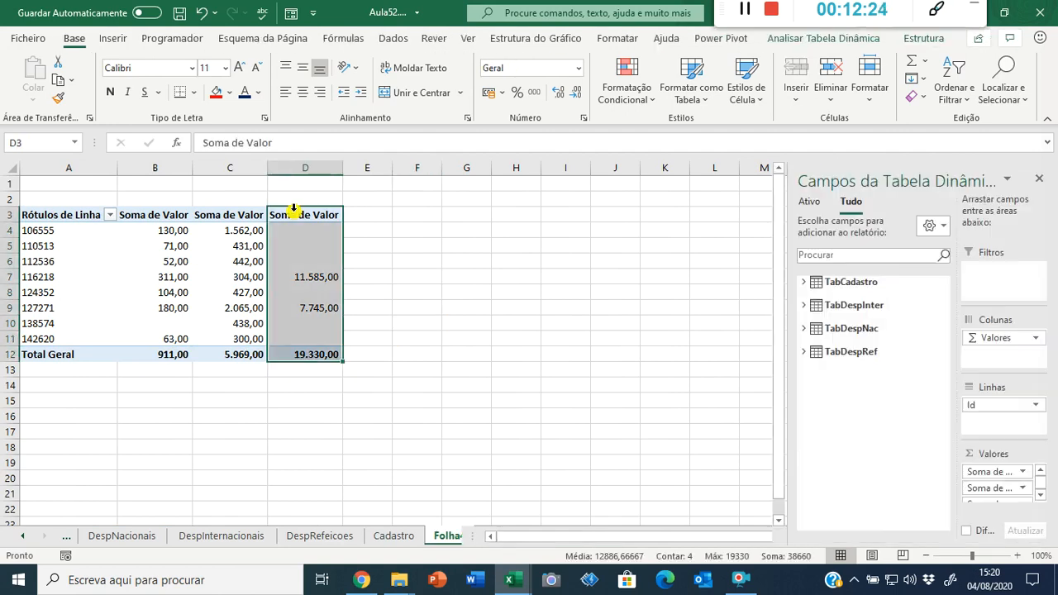
right_click(295, 220)
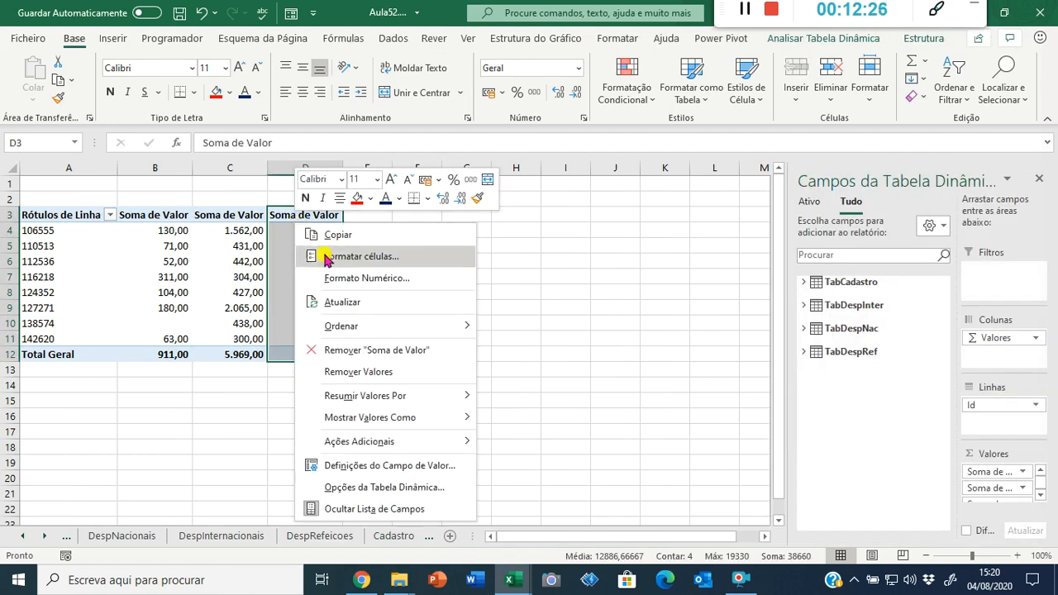
left_click(524, 243)
left_click(496, 233)
left_click(210, 281)
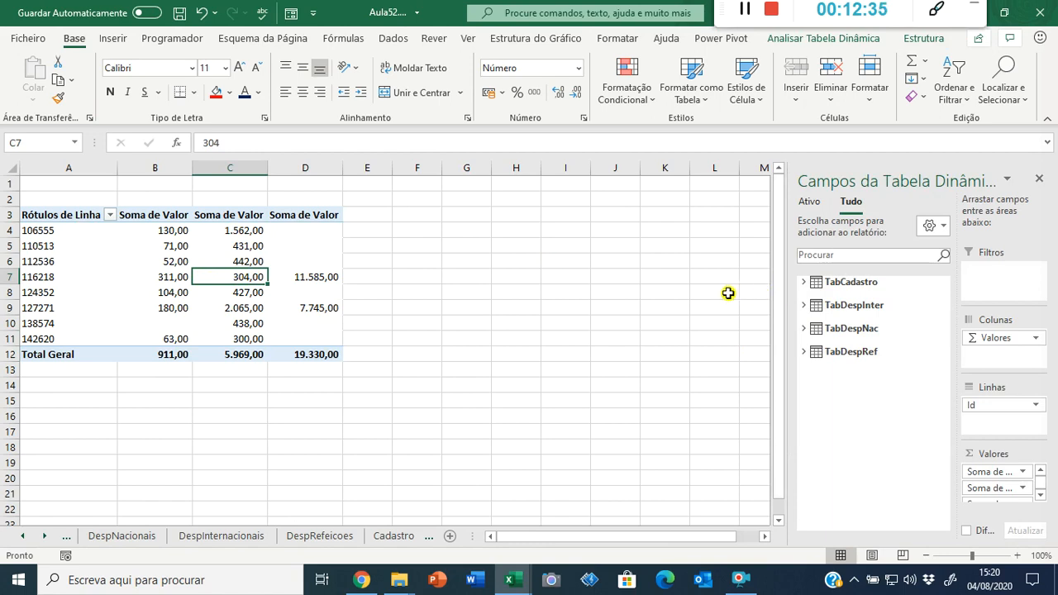
left_click(269, 374)
left_click(182, 376)
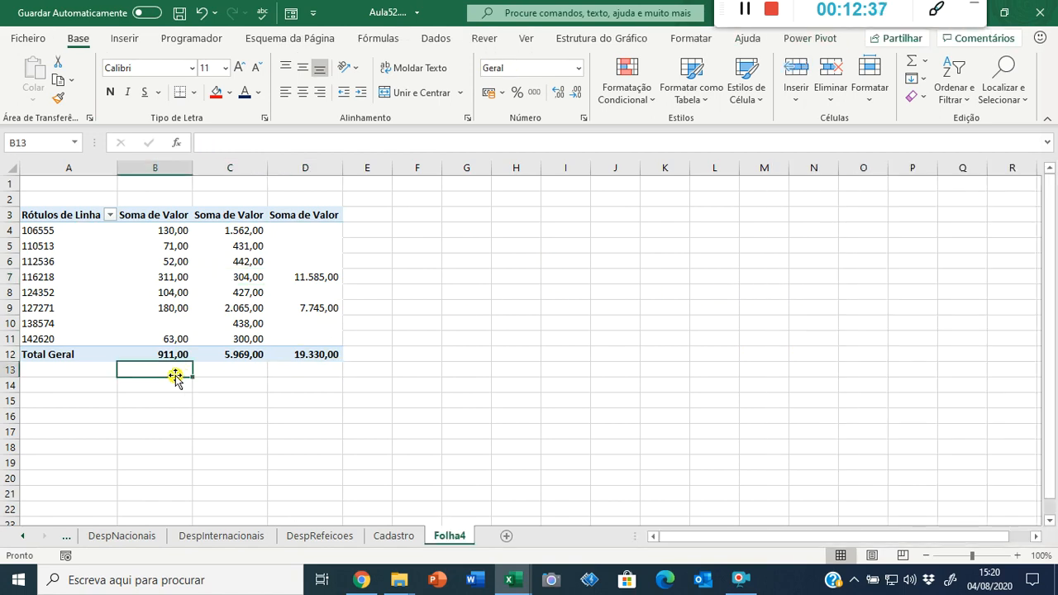
left_click(60, 294)
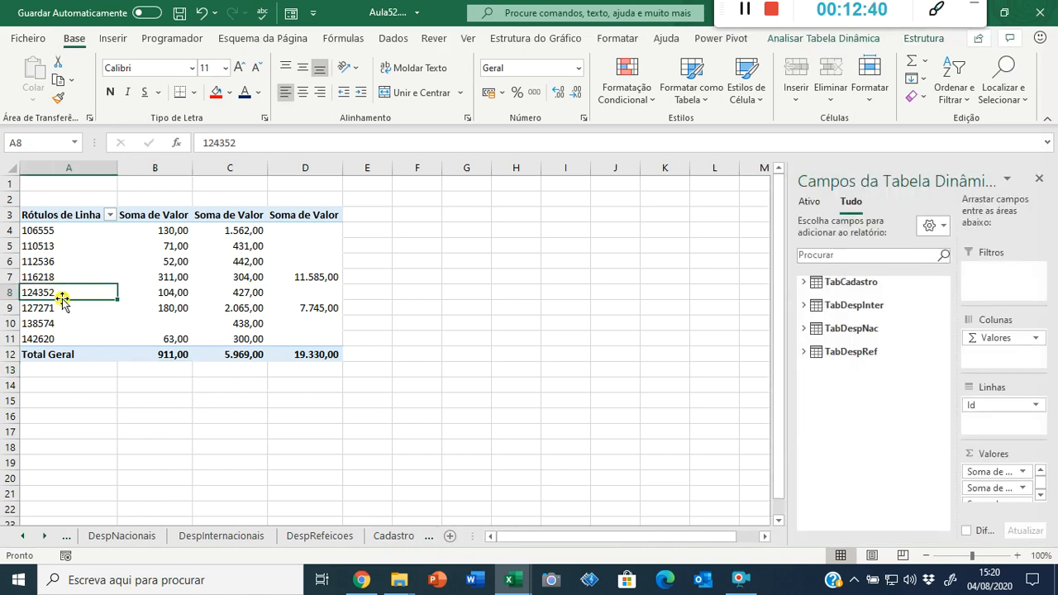